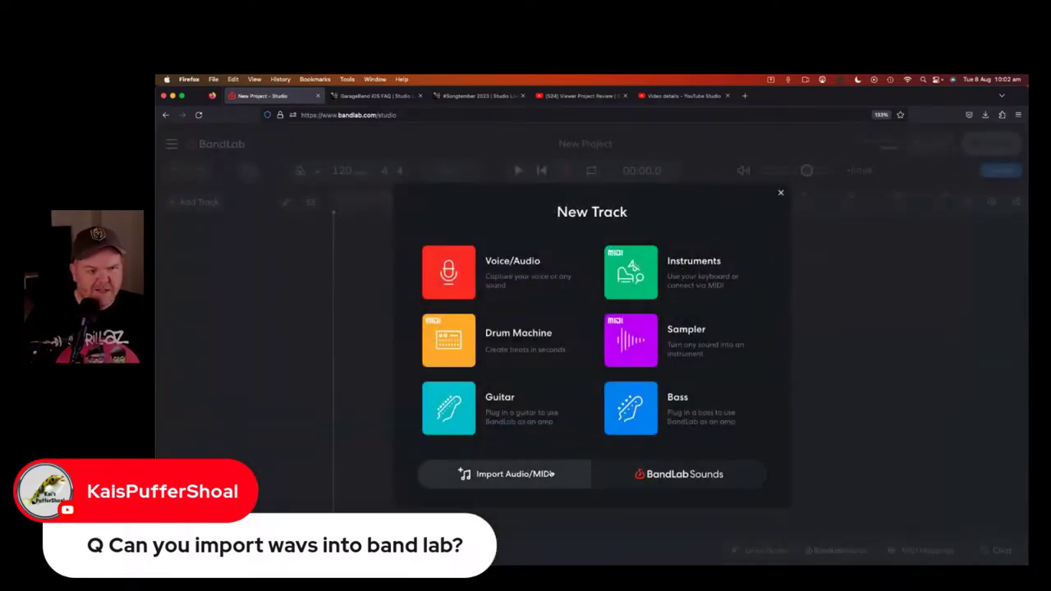
Add a Drum Machine track and change its kit from the Drum Kits list to Blues, previewing the kit's sound
click(510, 335)
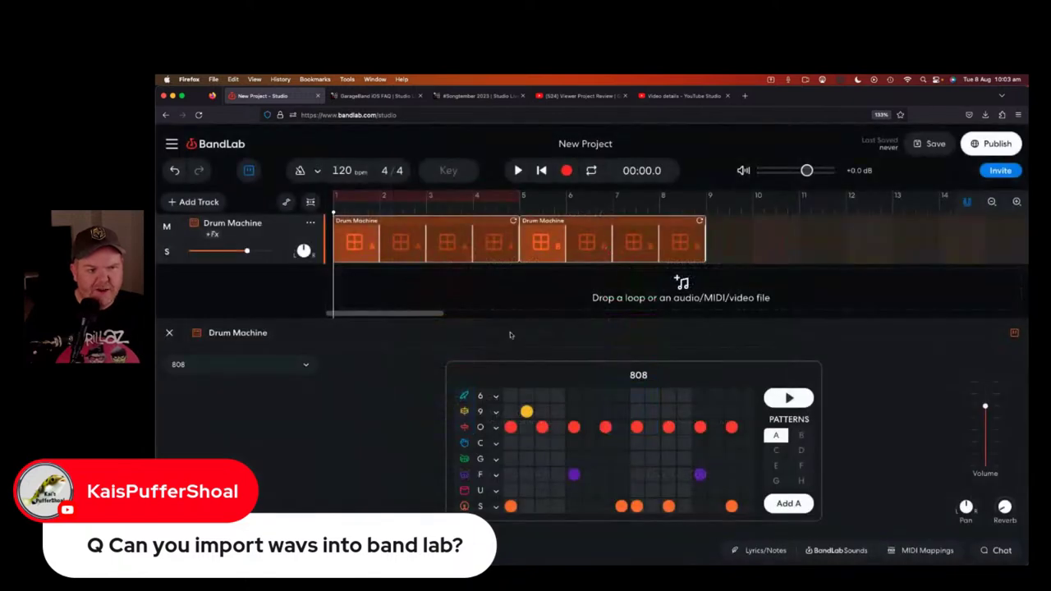
click(287, 364)
scroll(338, 285, down, 8)
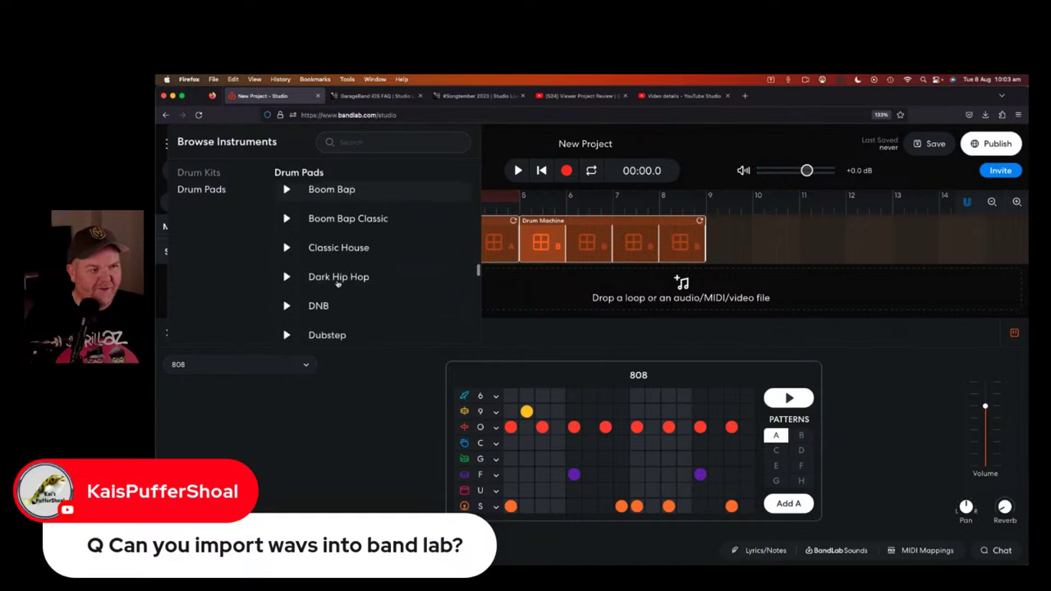
click(228, 172)
scroll(345, 246, up, 5)
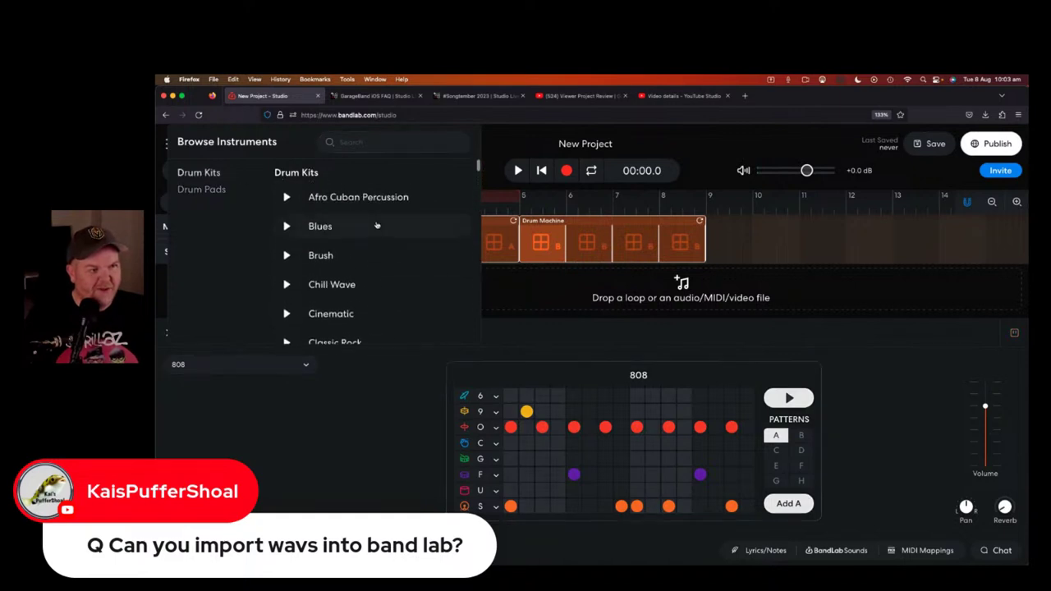
click(322, 231)
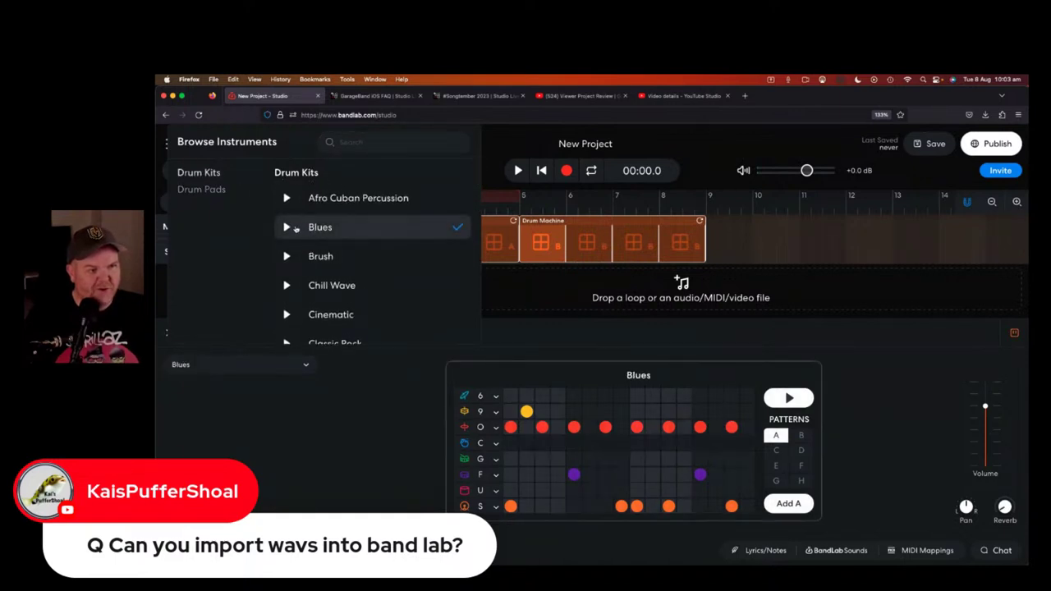
click(285, 227)
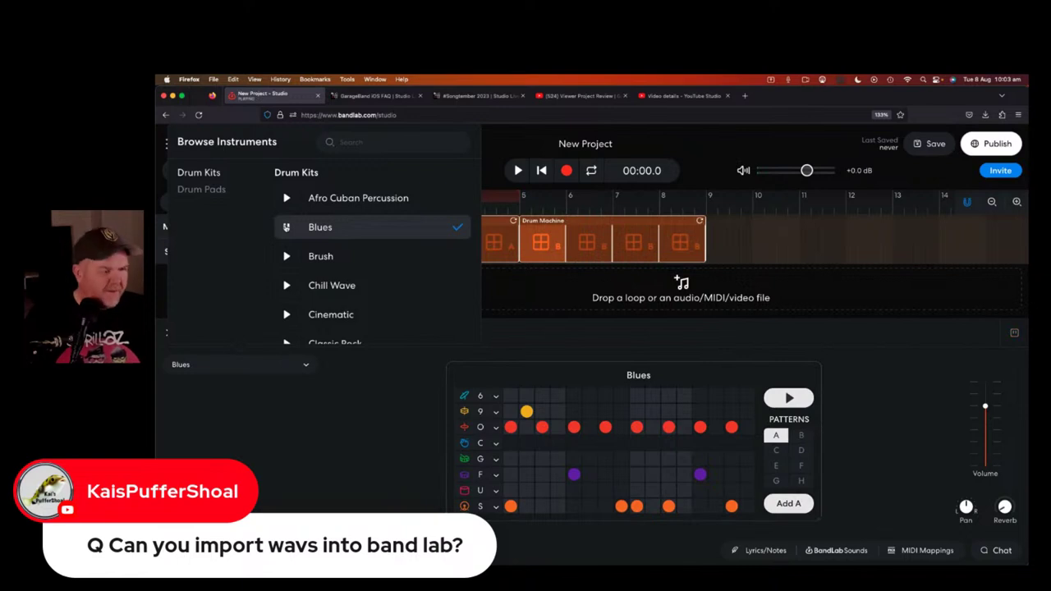
click(401, 423)
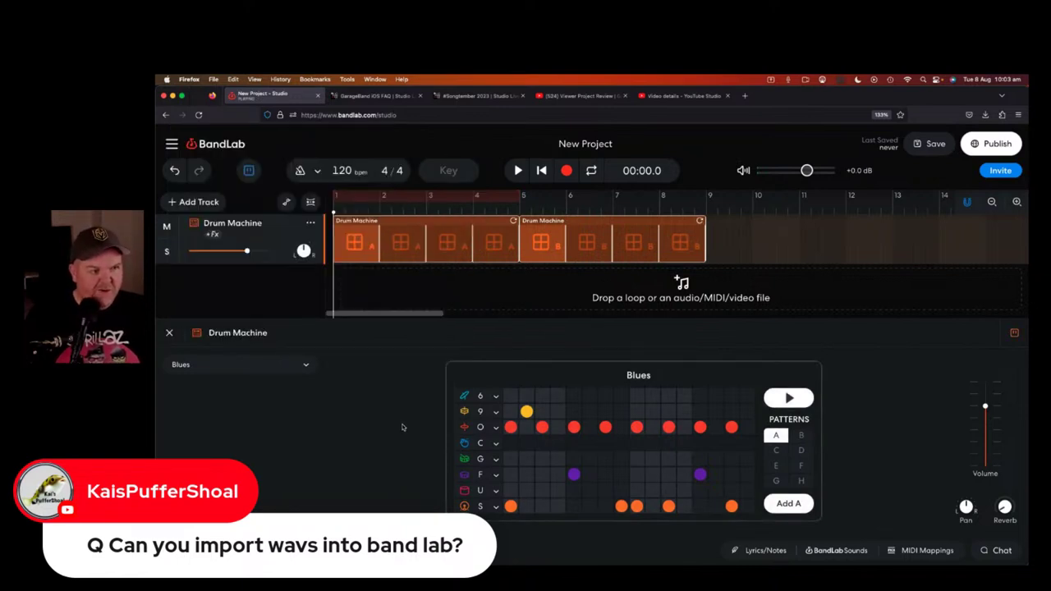
Audition drum pattern A with the Blues kit, close the drum editor, and play the arrangement from the start
click(793, 401)
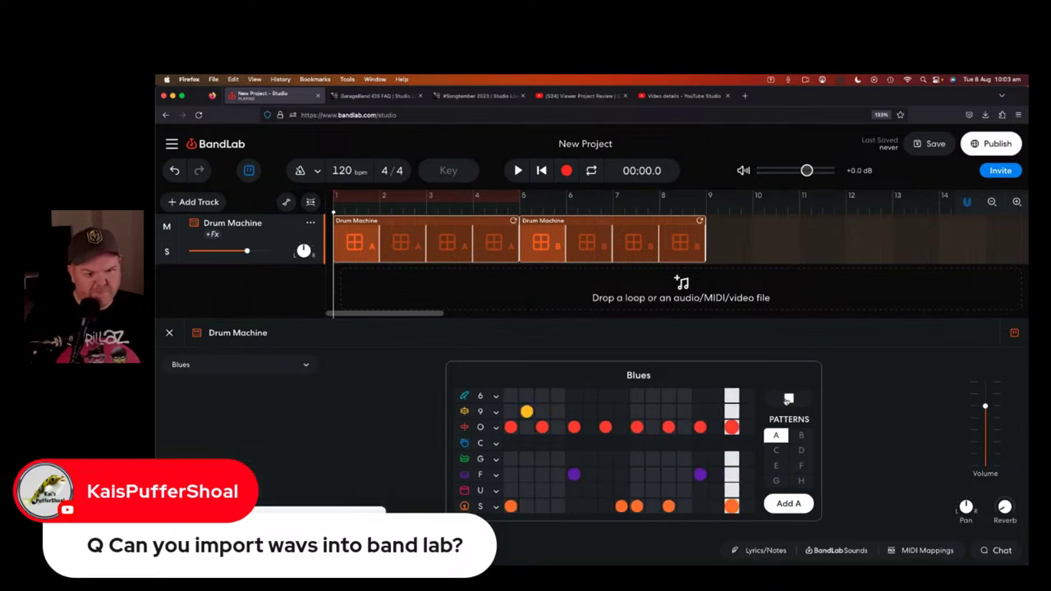
click(786, 398)
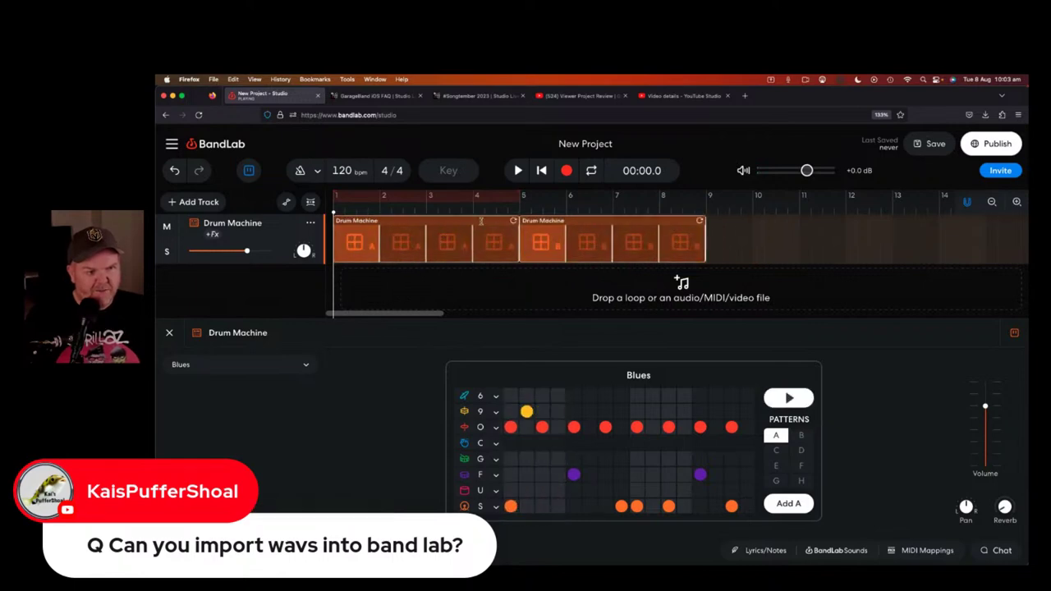
click(169, 333)
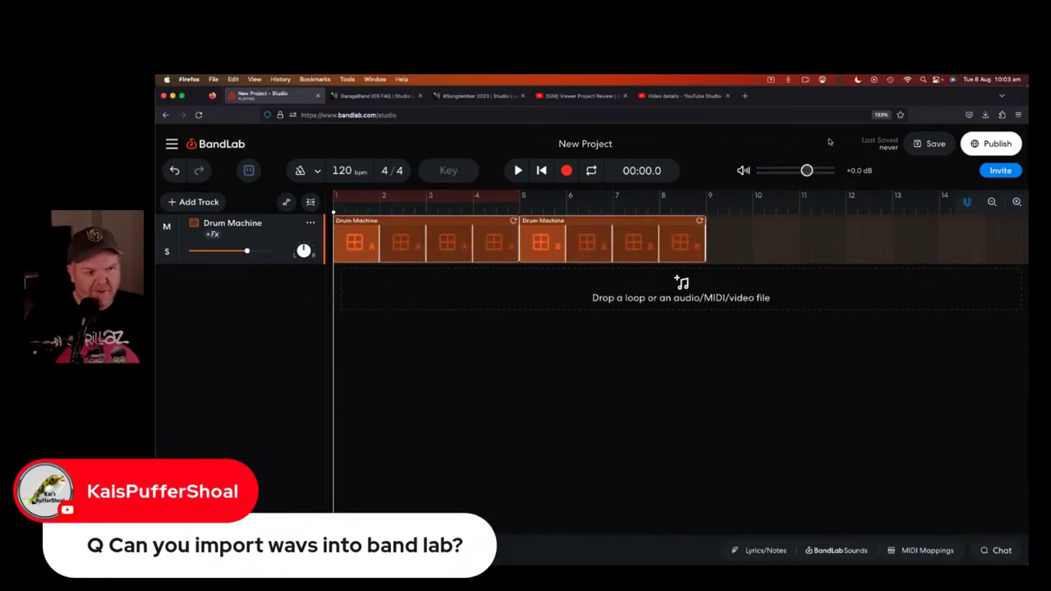
key(space)
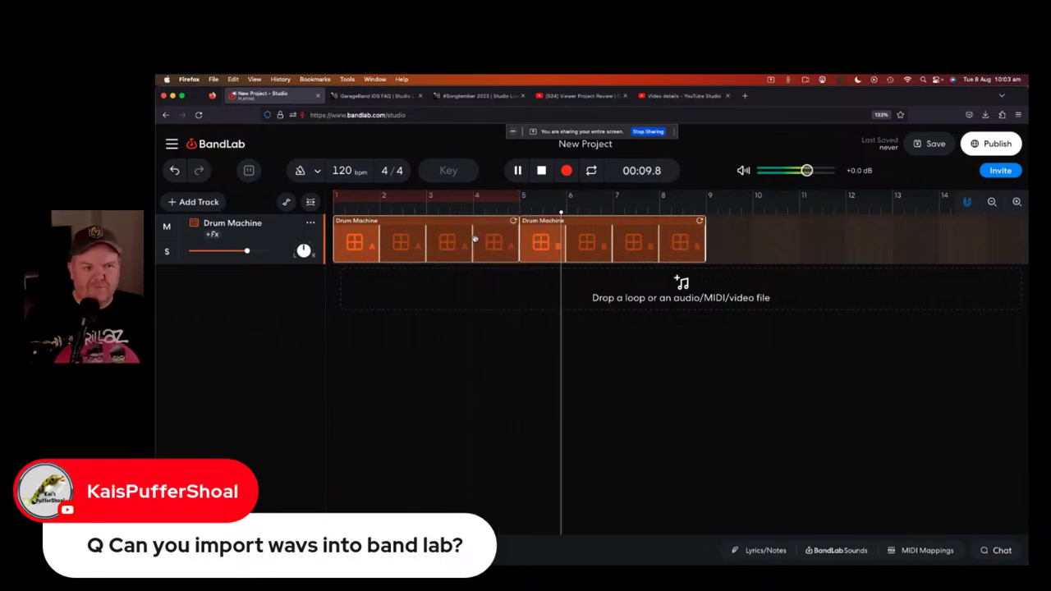
key(space)
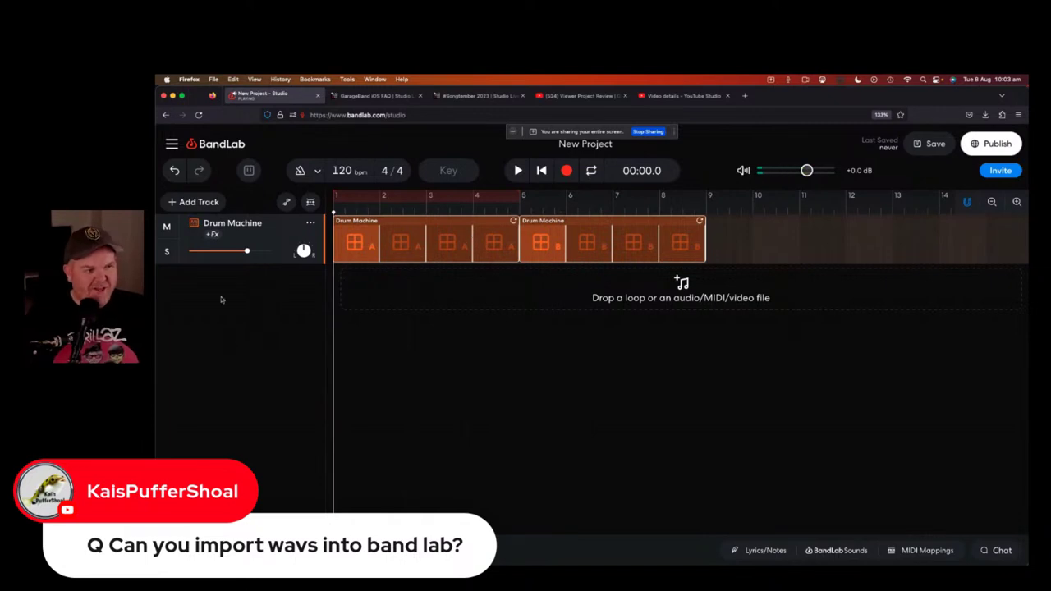
Add a Voice/Audio track below the Drum Machine track
click(194, 203)
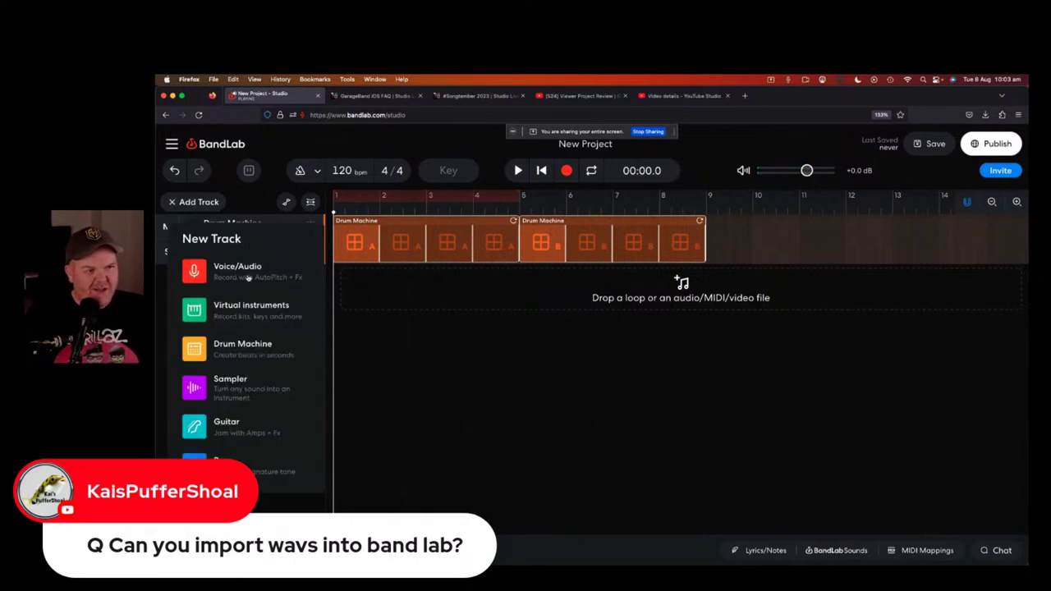
click(422, 332)
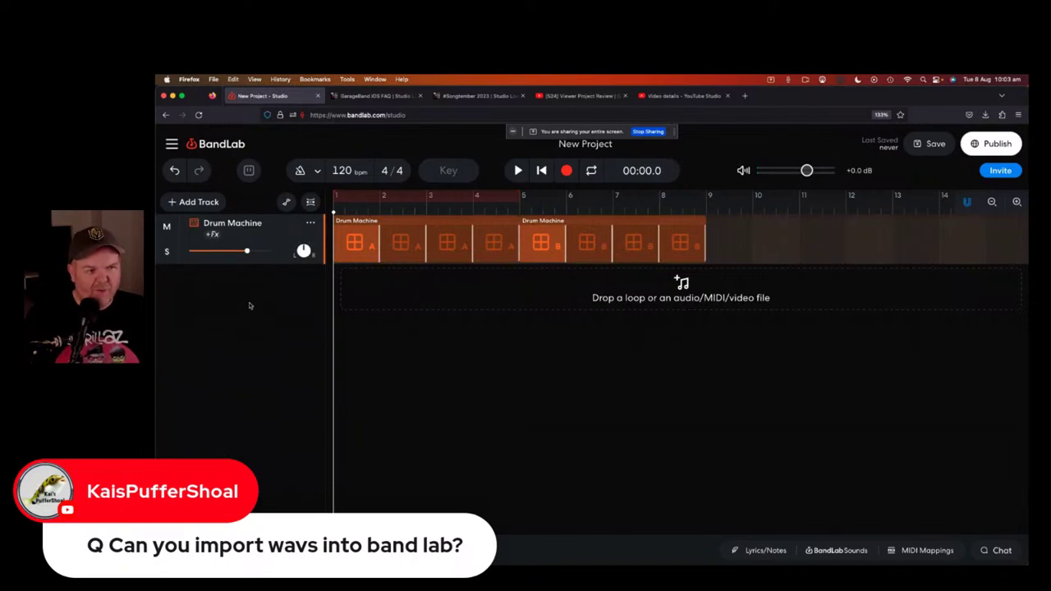
click(197, 202)
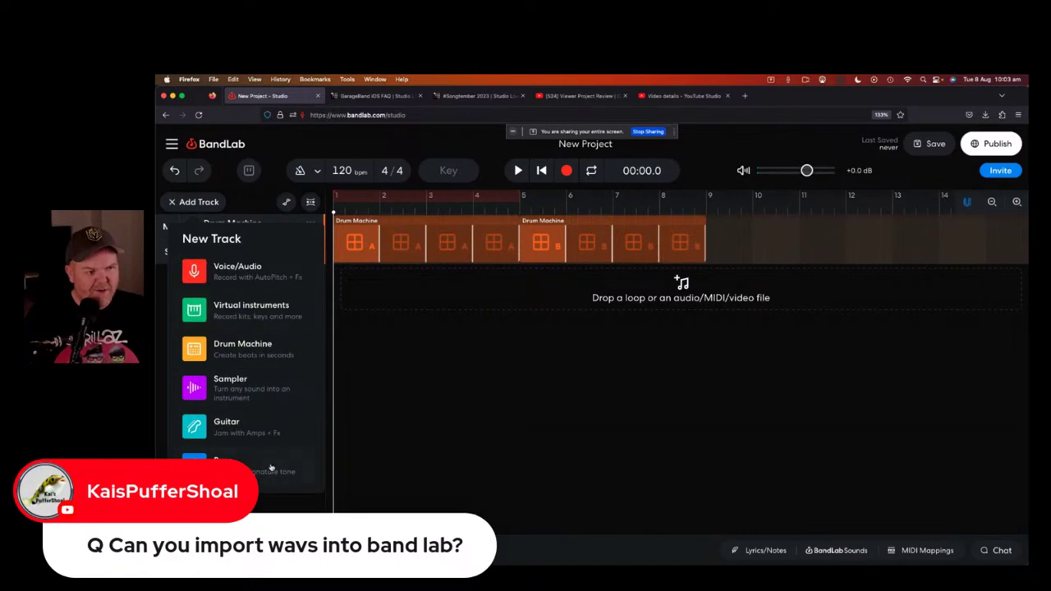
click(244, 275)
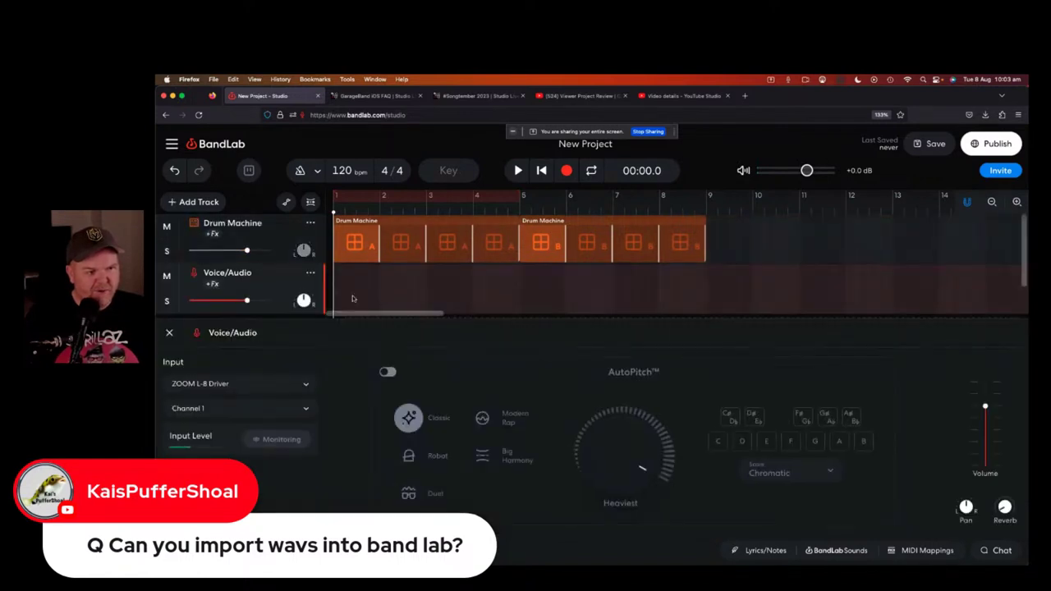
Examine the new-track options and the BandLab Sounds library, including packs, loops, one-shots and My Sounds, for a way to import audio
click(201, 200)
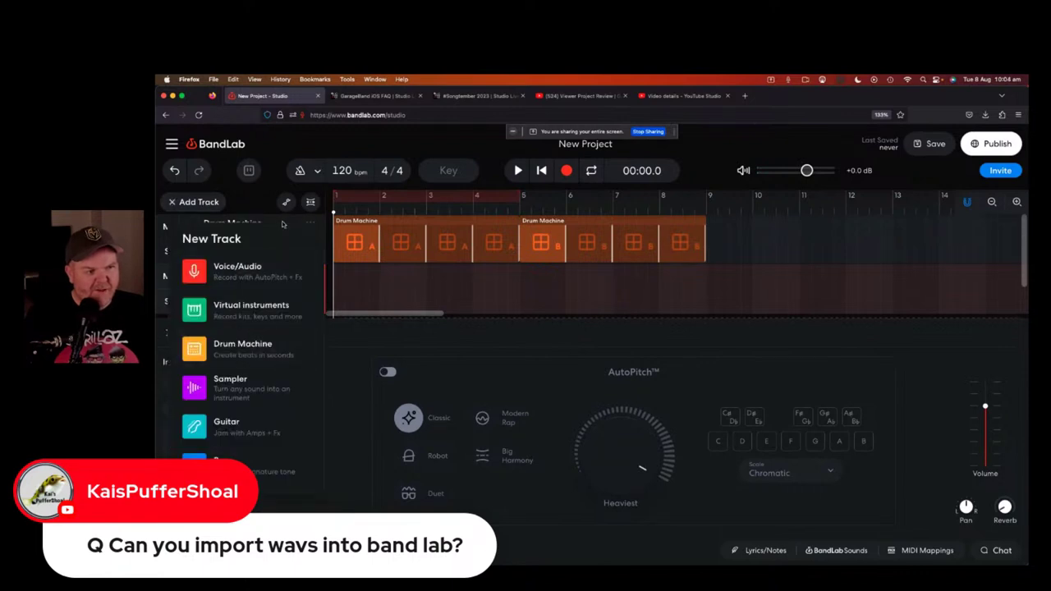
click(416, 341)
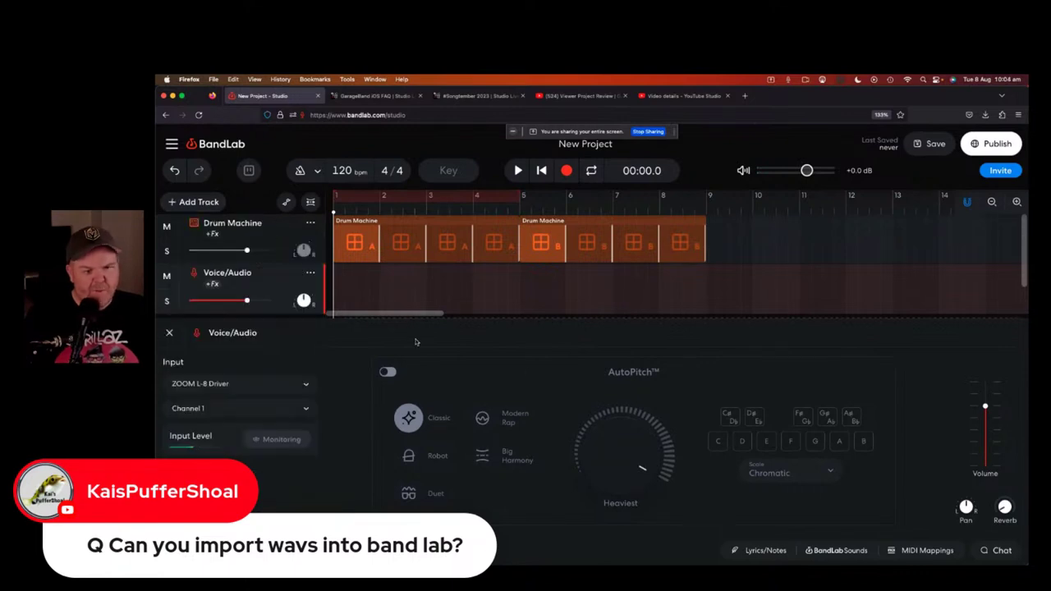
click(841, 550)
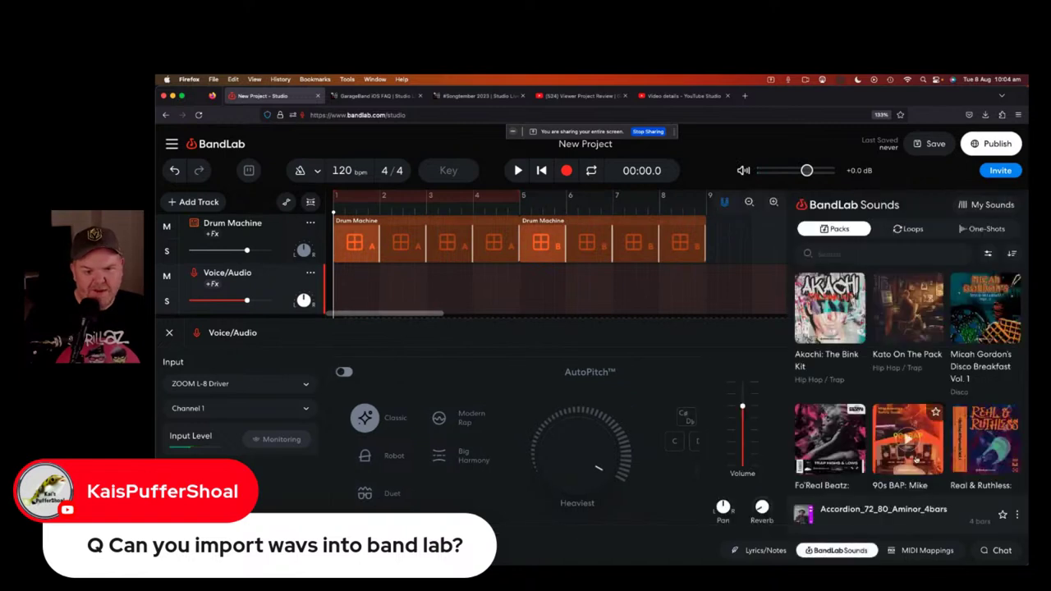
click(989, 205)
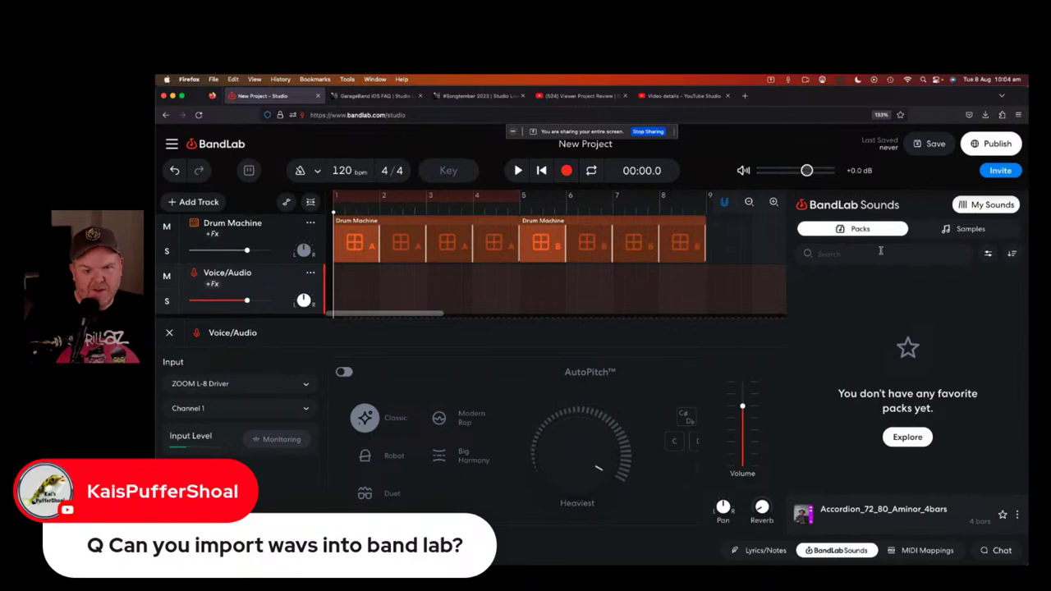
click(985, 230)
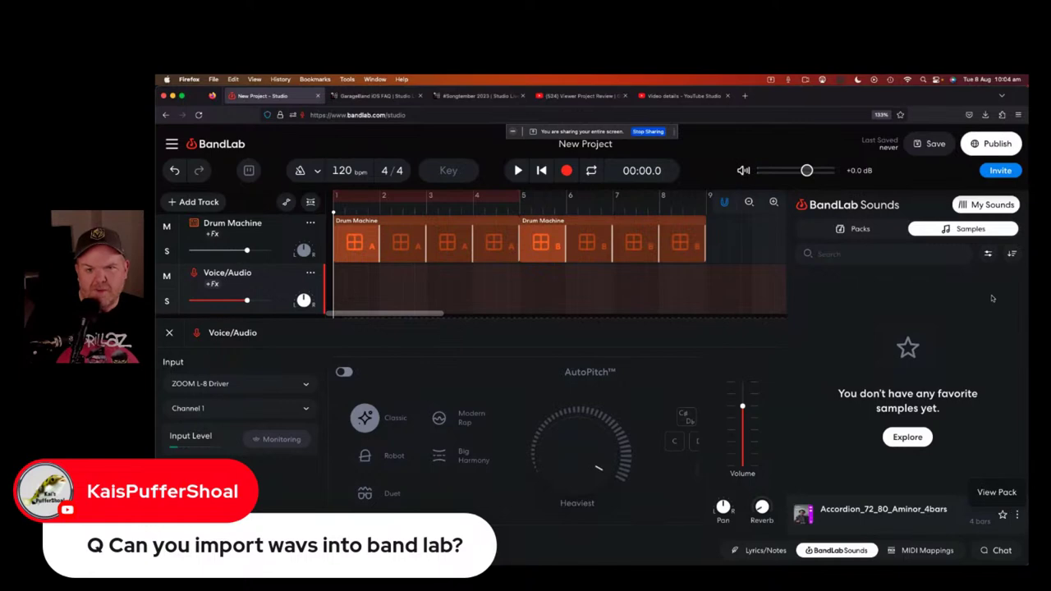
click(985, 205)
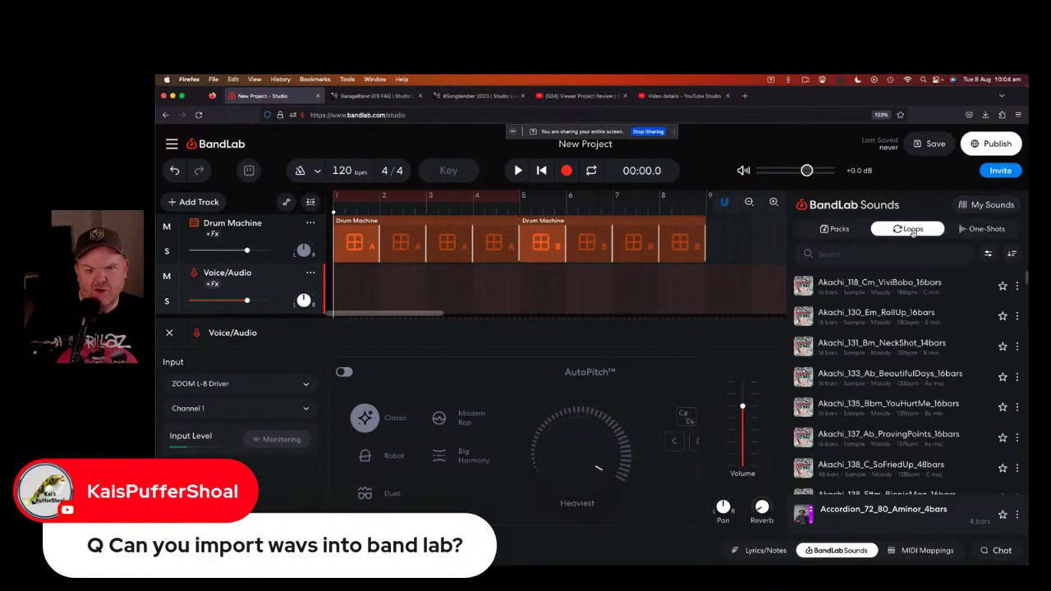
click(980, 233)
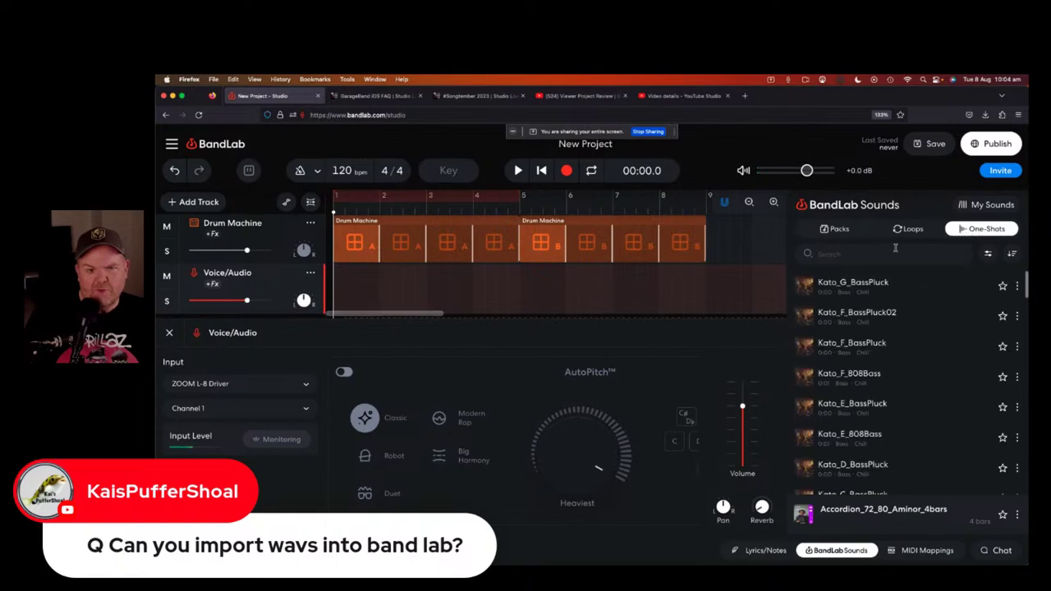
click(836, 230)
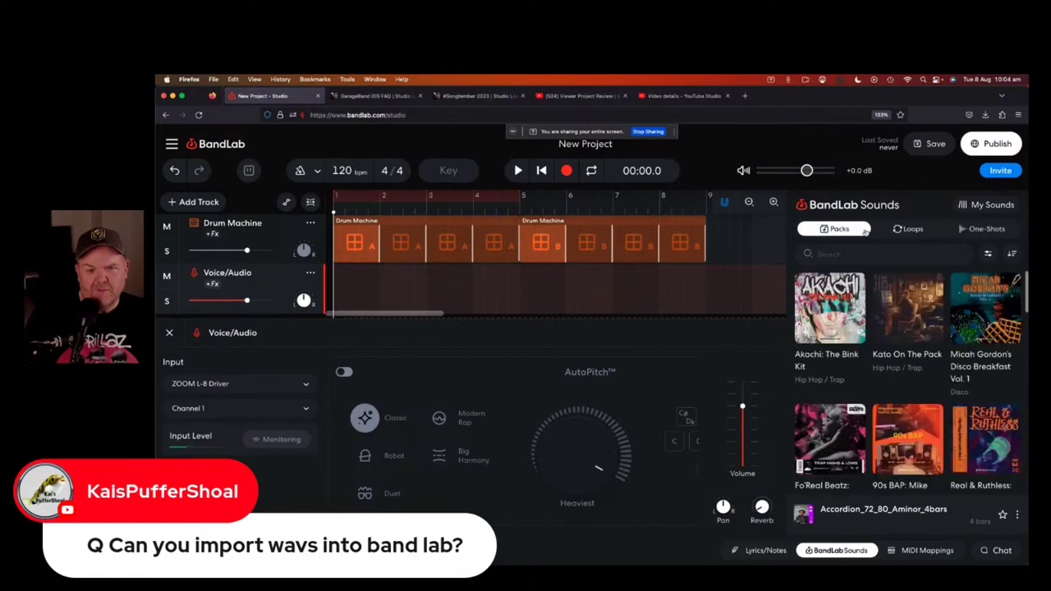
click(910, 229)
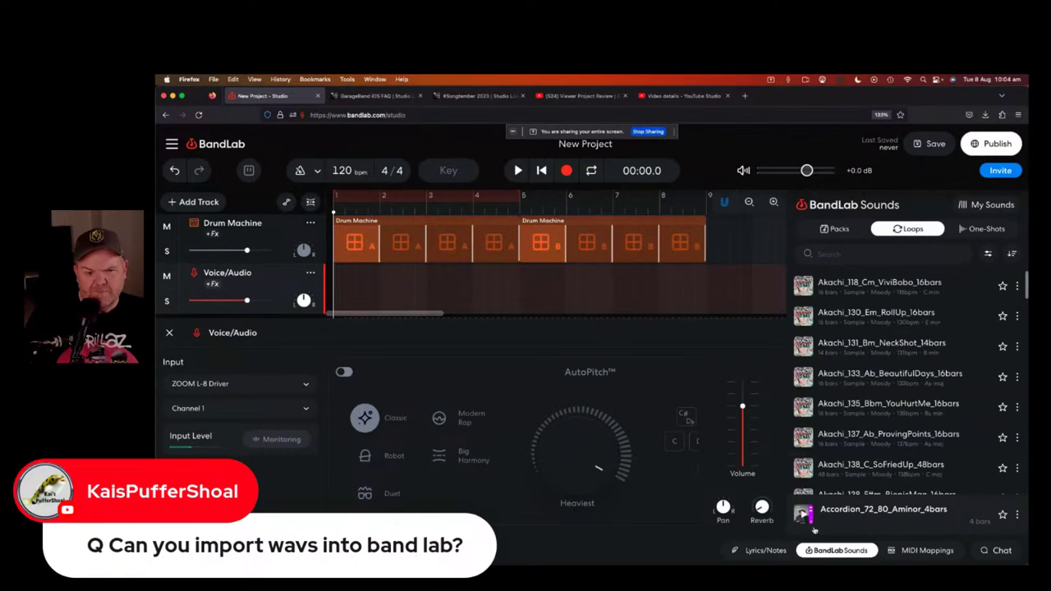
click(845, 553)
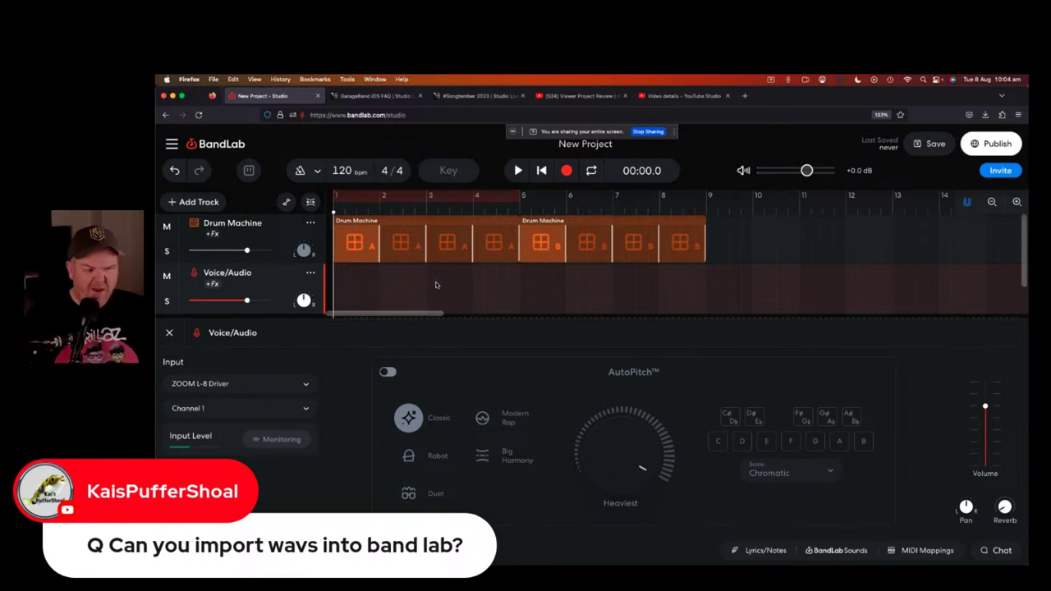
Switch to Finder and look through the WAV files in the Downloads folder for one to import
key(super+Tab)
key(super+Tab)
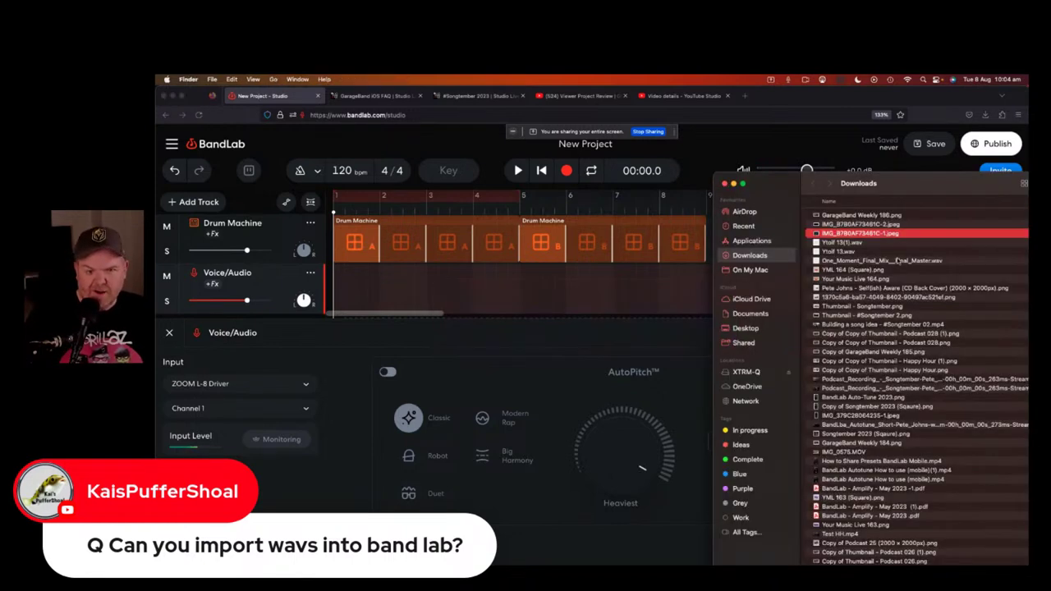
scroll(868, 252, down, 1)
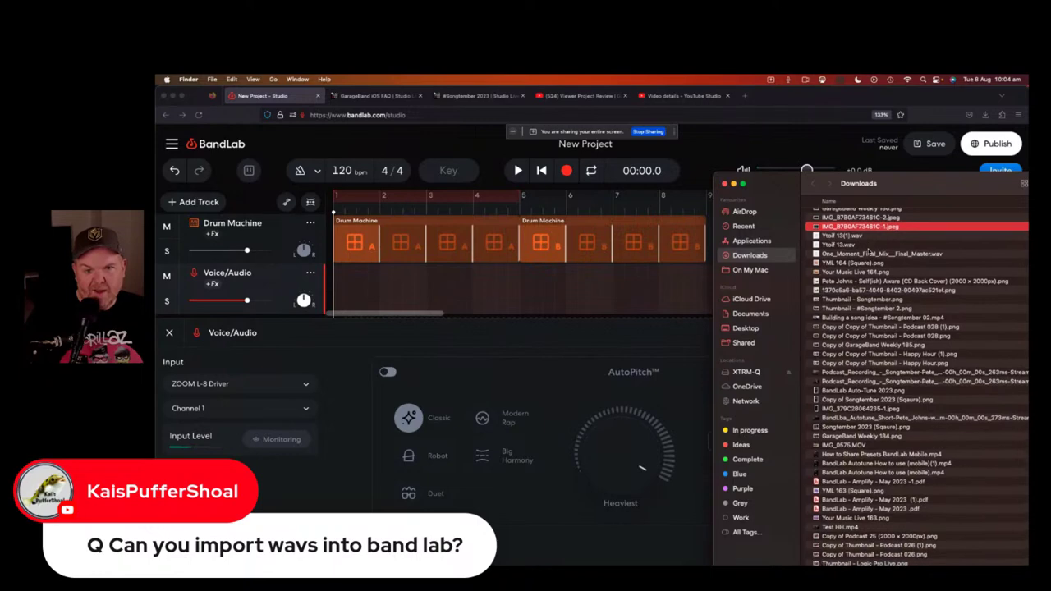
click(839, 235)
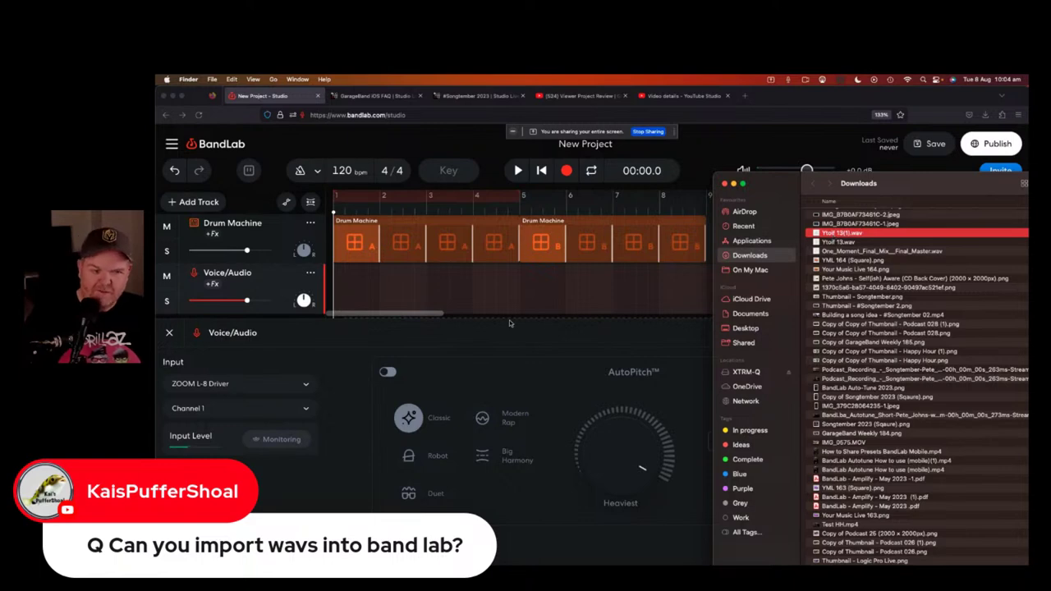
click(842, 243)
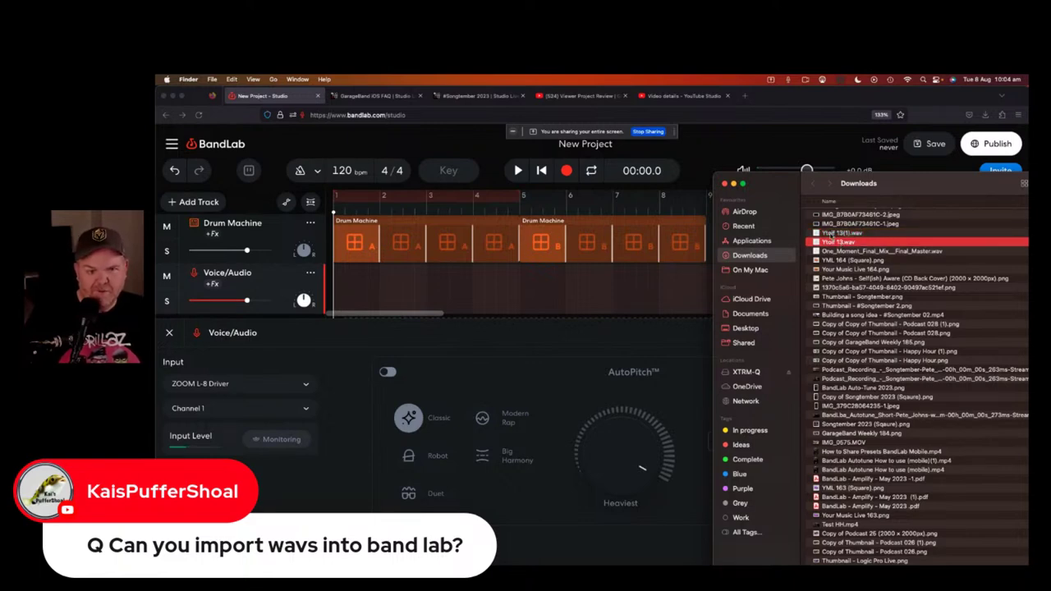
click(830, 234)
click(851, 241)
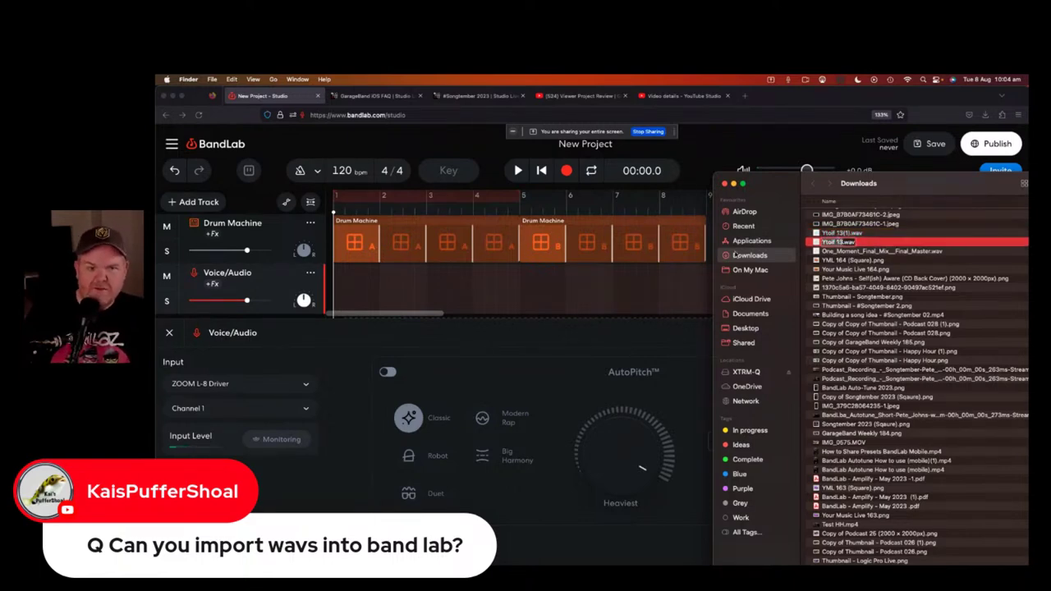
click(838, 233)
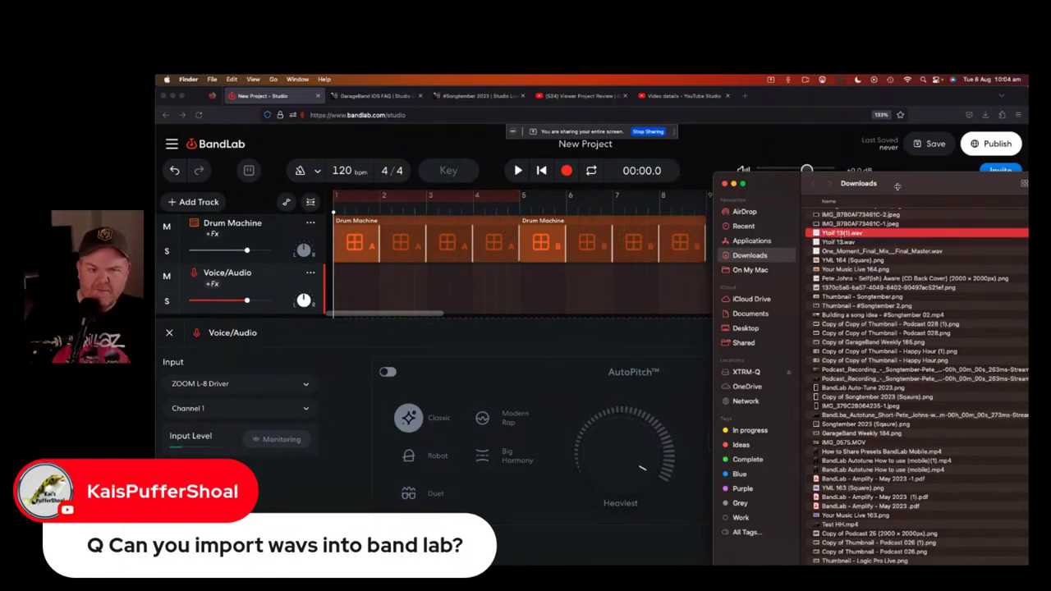
Reposition the Downloads window over the project, select One_Moment_Final_Mix__Final_Master.wav, and return to BandLab in Firefox
drag(885, 194, 647, 264)
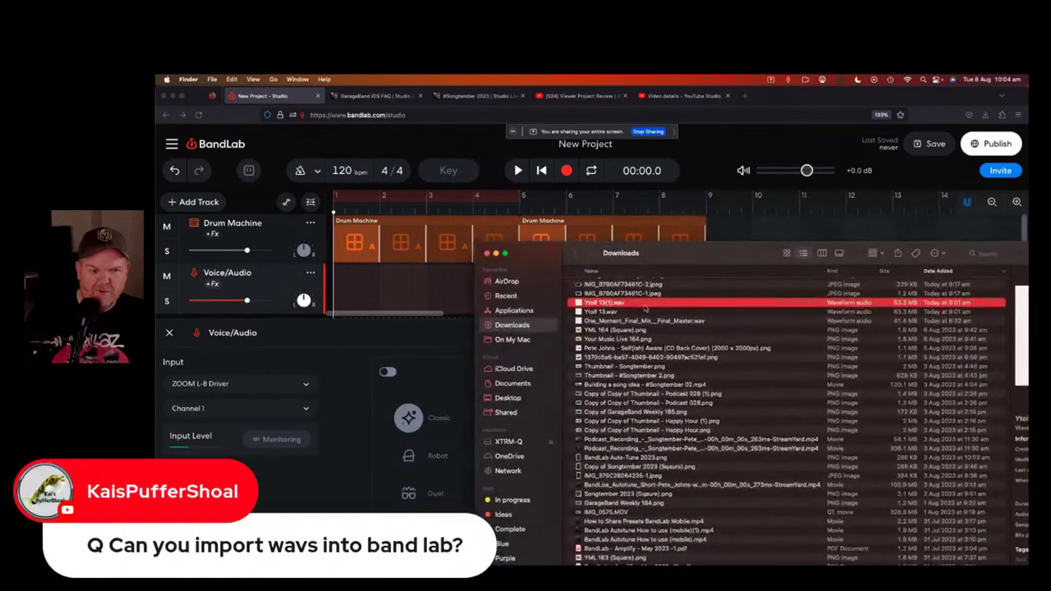
click(614, 312)
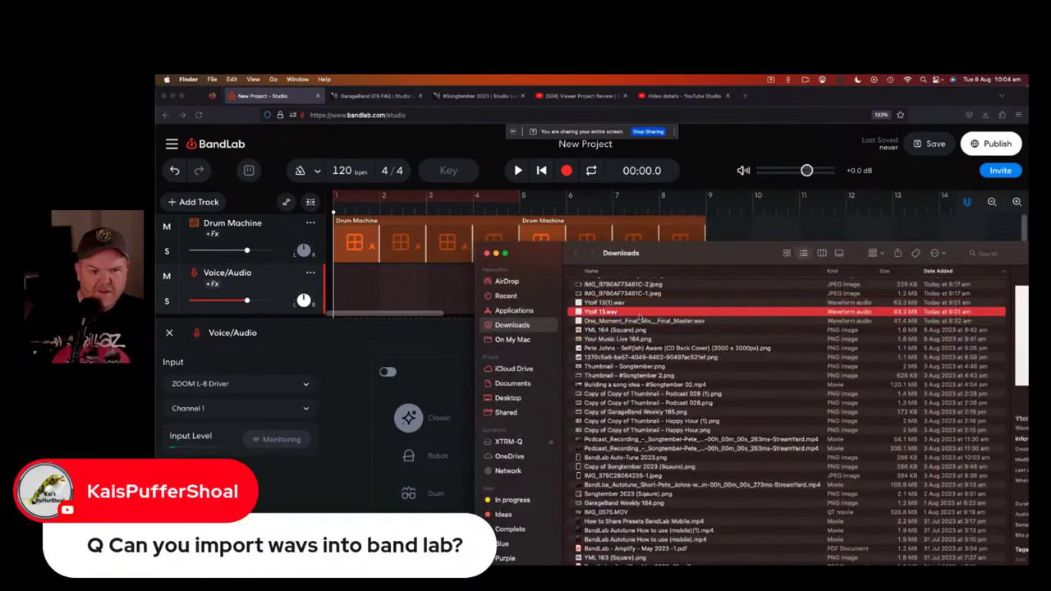
click(638, 318)
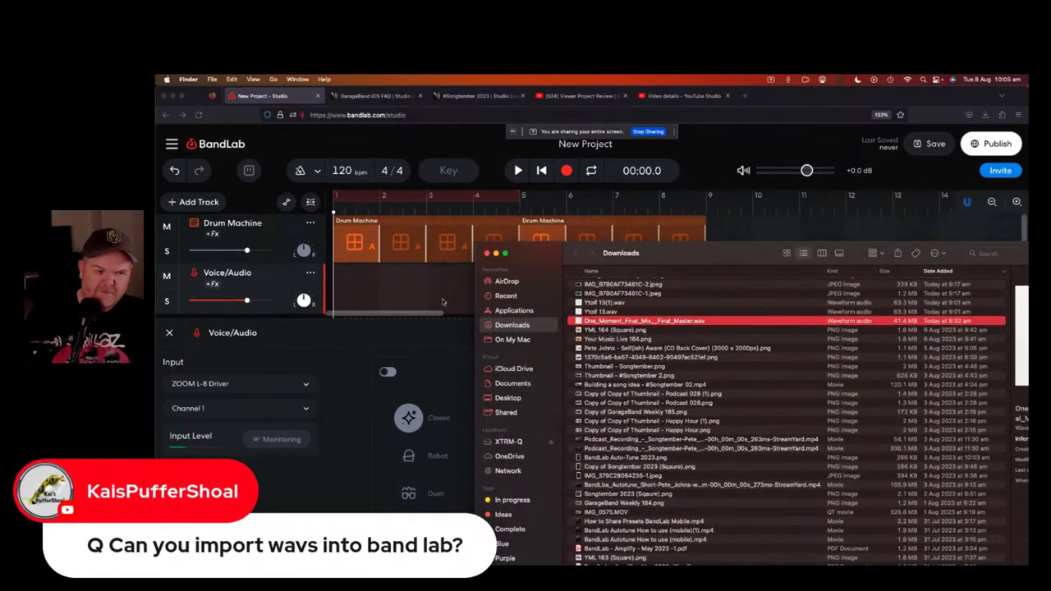
click(415, 284)
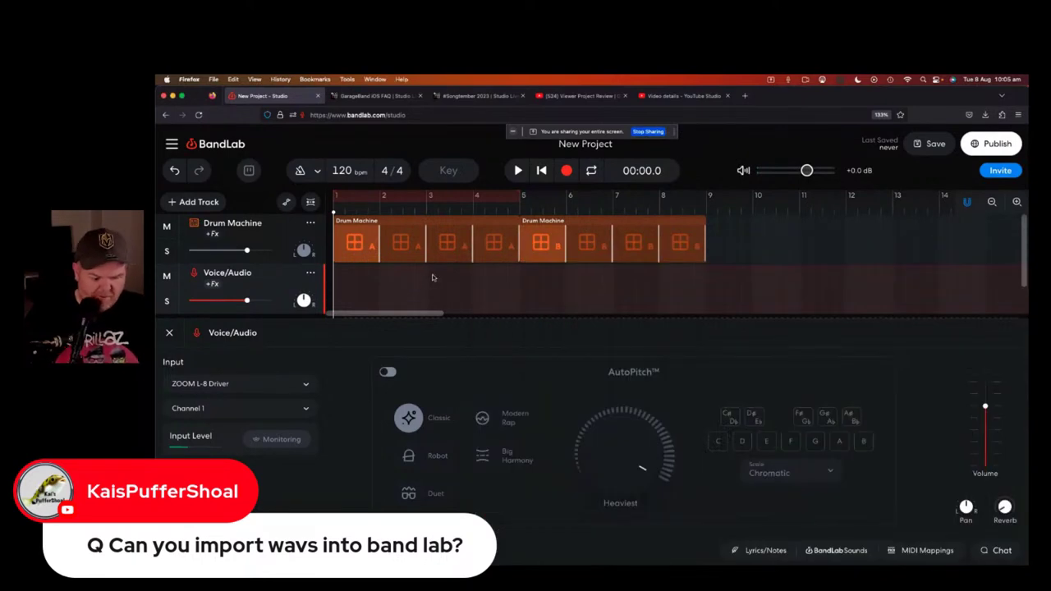
key(super+Tab)
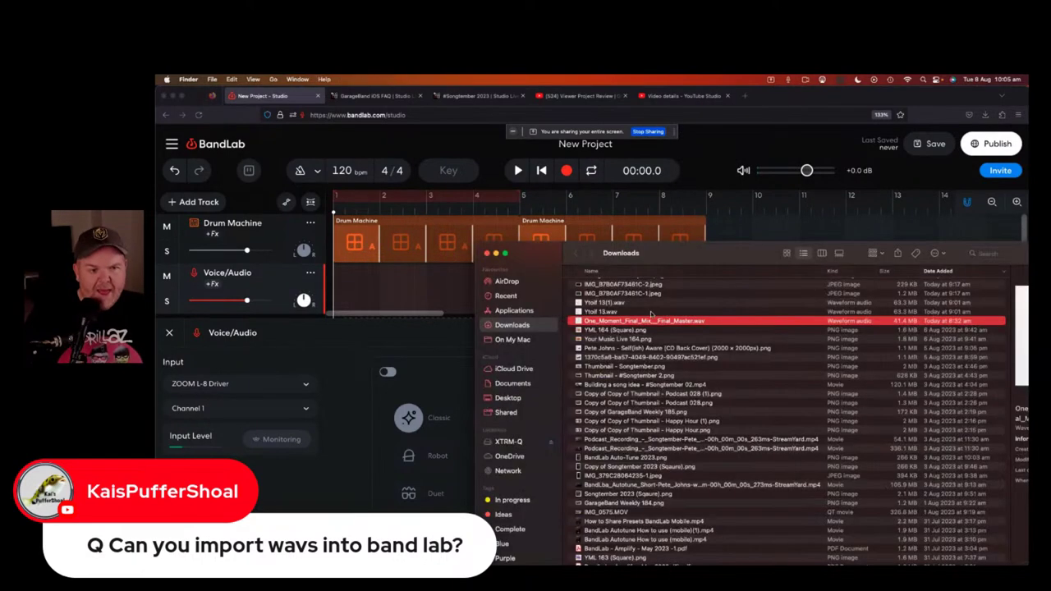
click(595, 326)
right_click(596, 323)
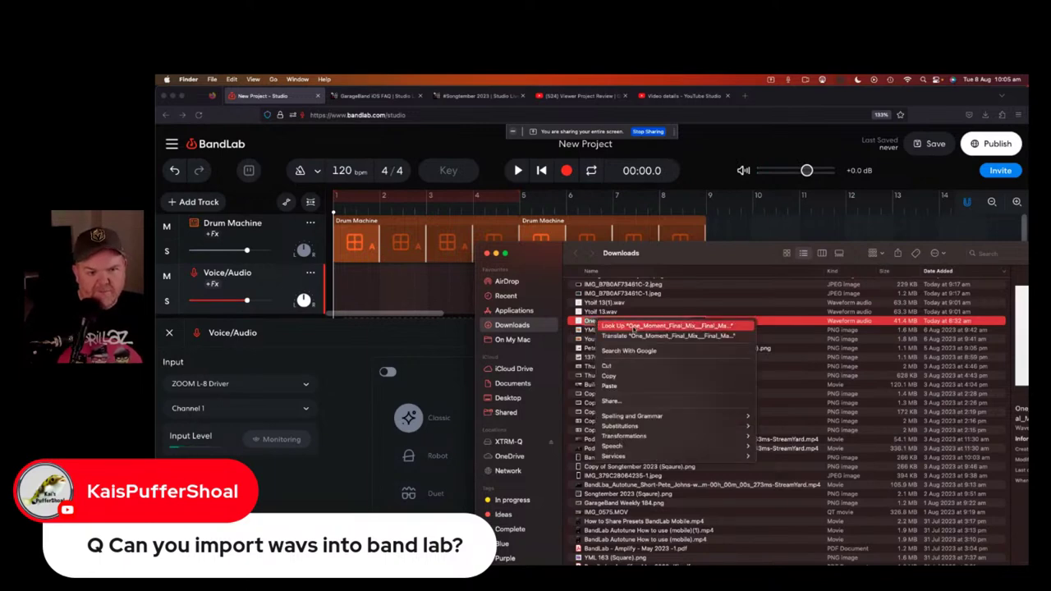
click(676, 302)
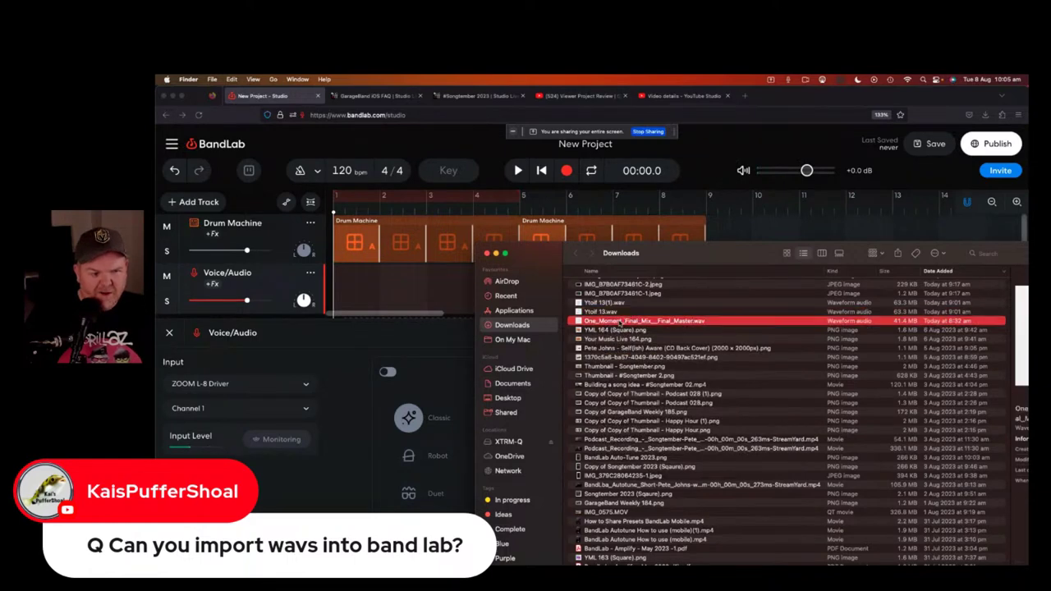
click(408, 284)
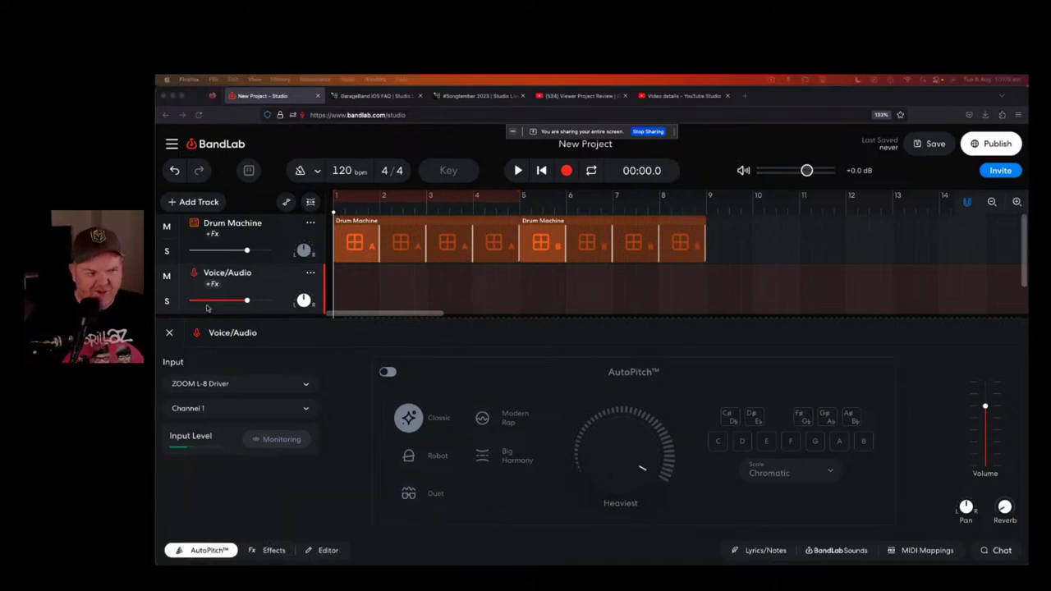
Close the Voice/Audio track's settings and exit the studio, saving the changes to the new project
click(169, 332)
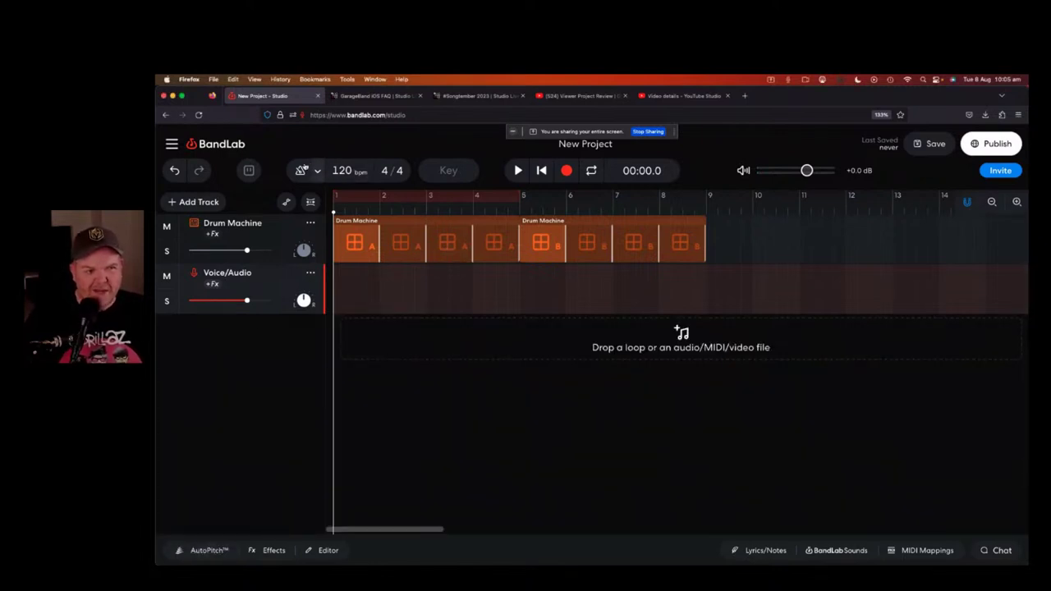
click(172, 144)
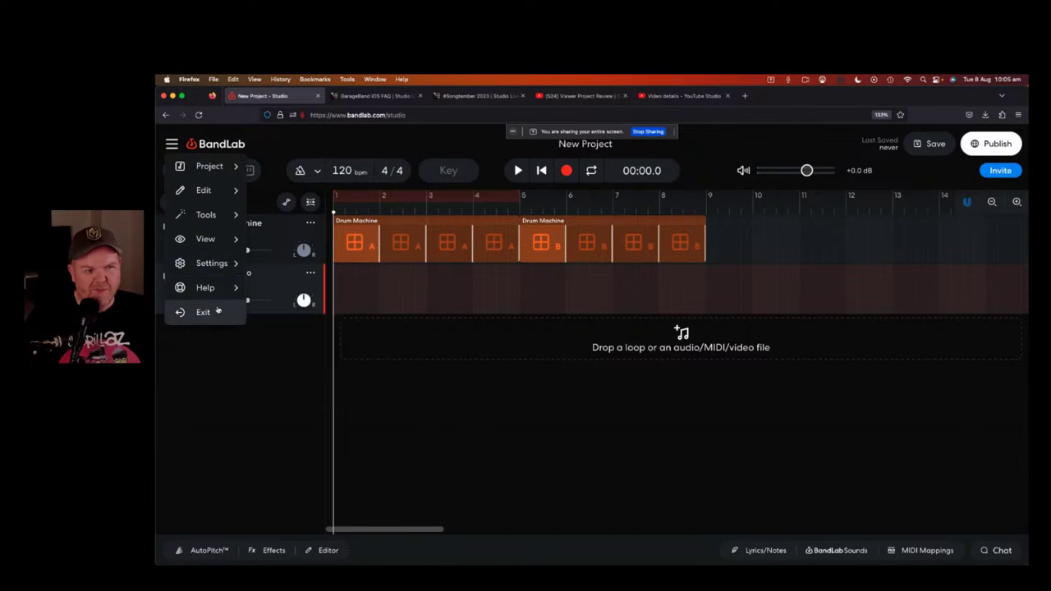
click(198, 311)
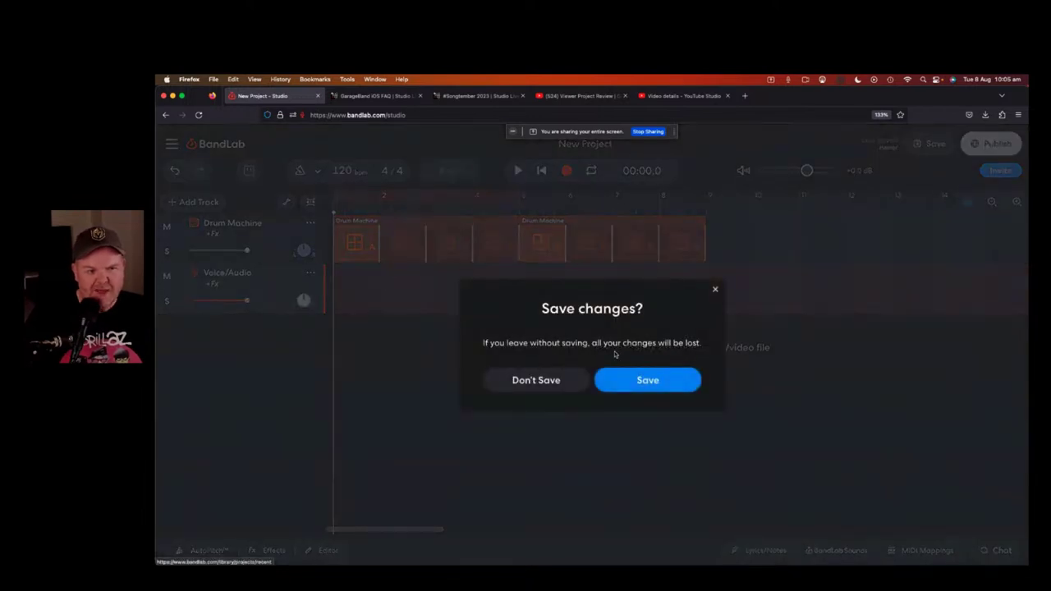
click(656, 381)
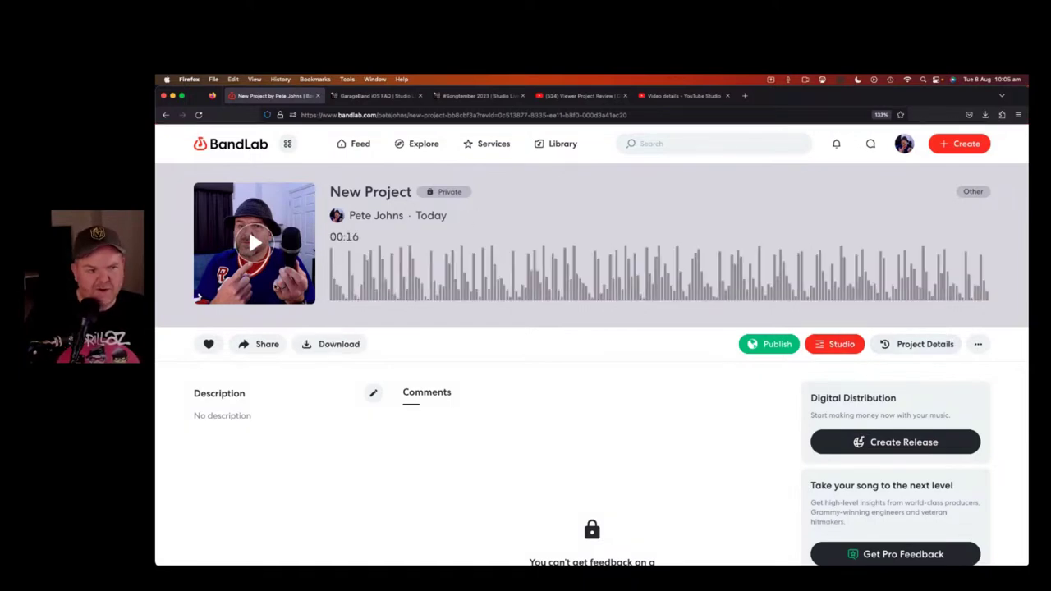
Rename the saved project as Drum Machine in its project details and close the details
click(920, 345)
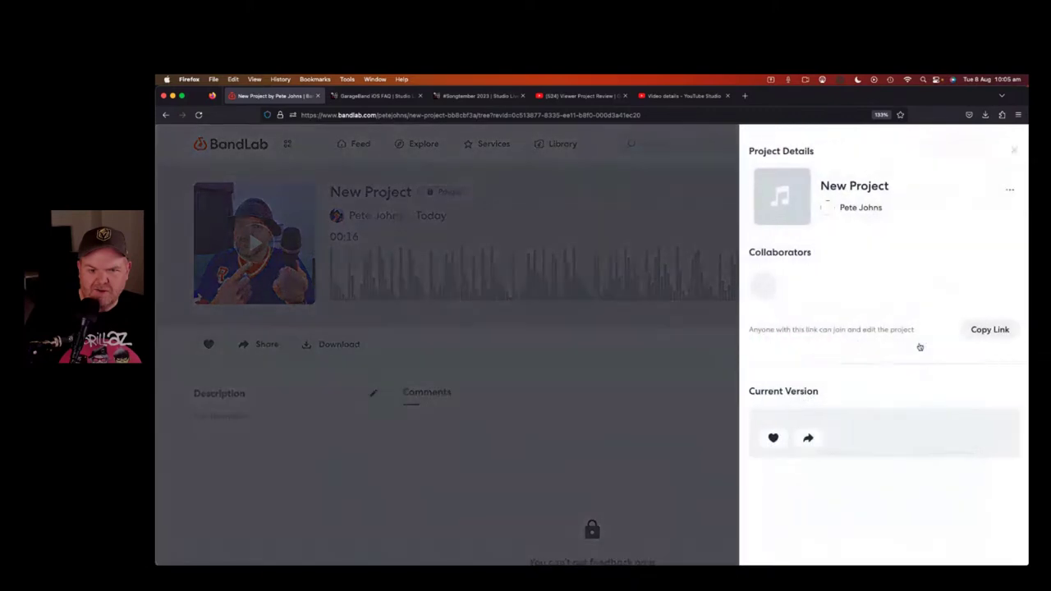
click(1009, 190)
click(949, 213)
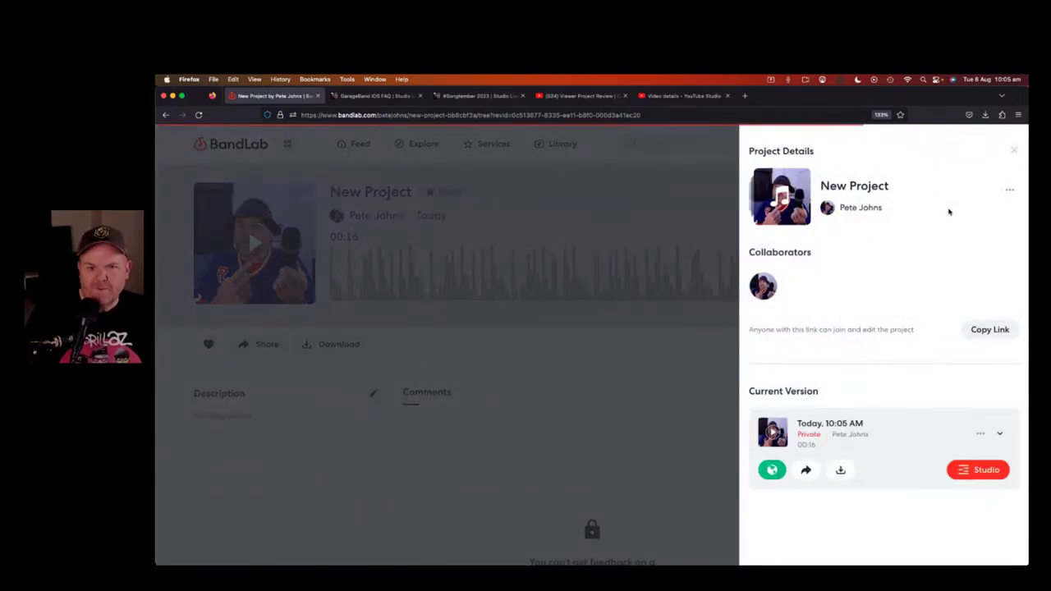
key(BackSpace)
key(BackSpace)
key(BackSpace)
key(BackSpace)
key(BackSpace)
key(BackSpace)
key(BackSpace)
key(BackSpace)
key(BackSpace)
key(BackSpace)
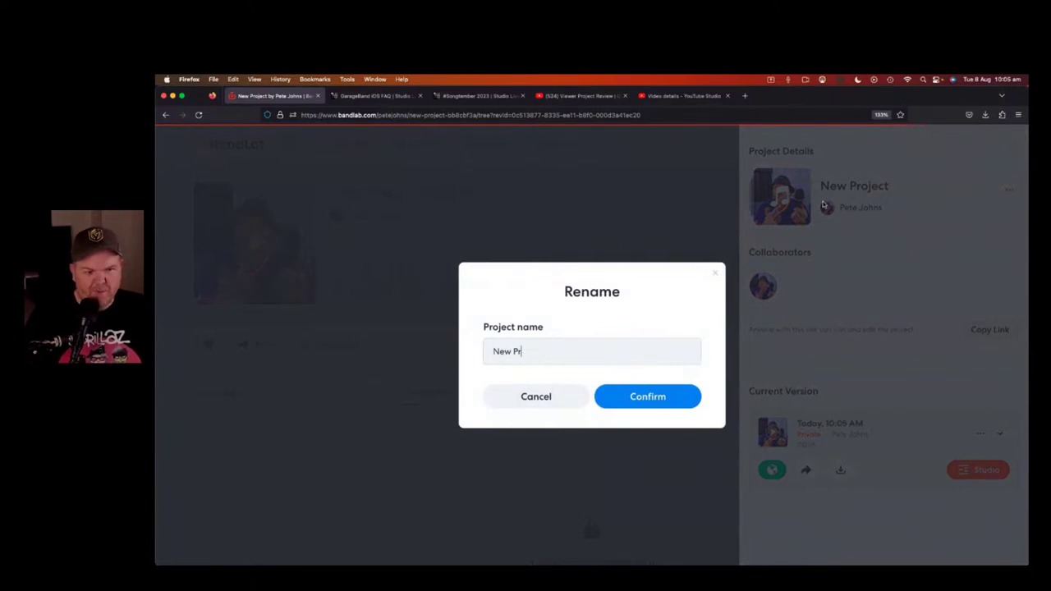
text(Drum Machine)
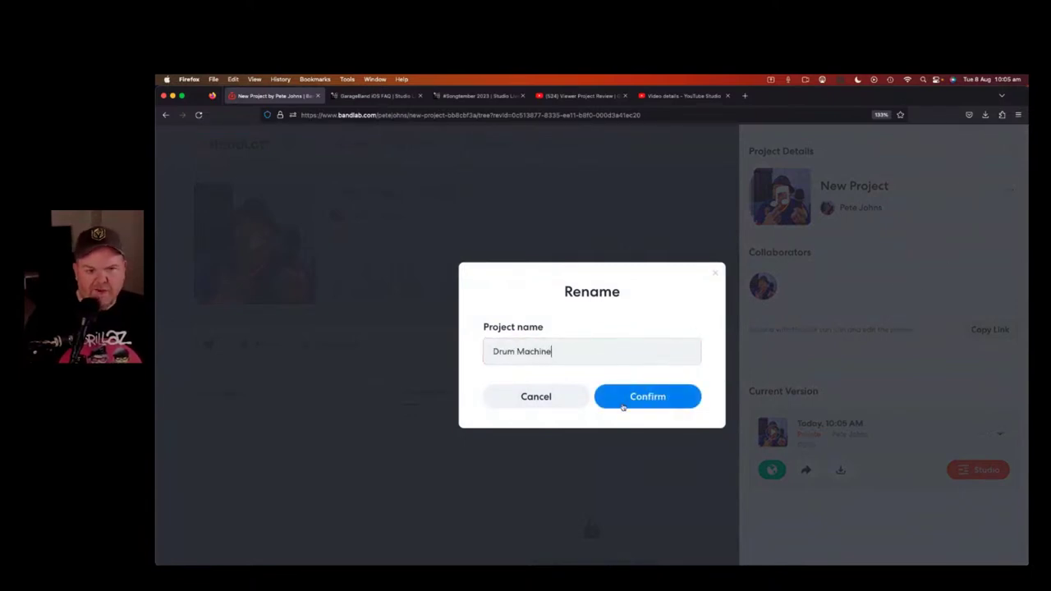
click(623, 407)
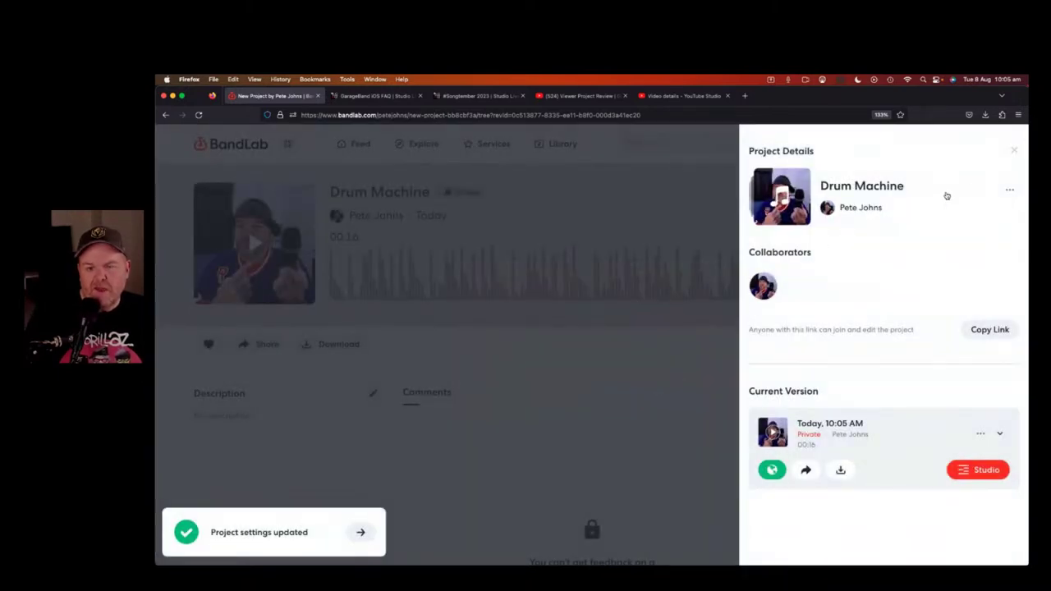
click(1013, 152)
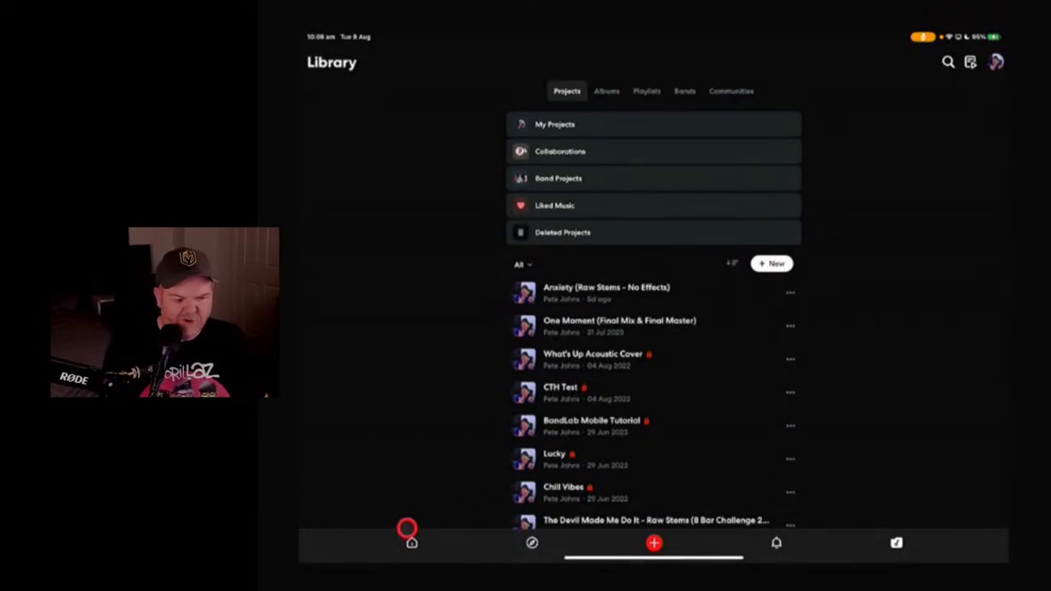
In the BandLab app on the iPad, look through the Trending and Following posts in the feed
click(412, 542)
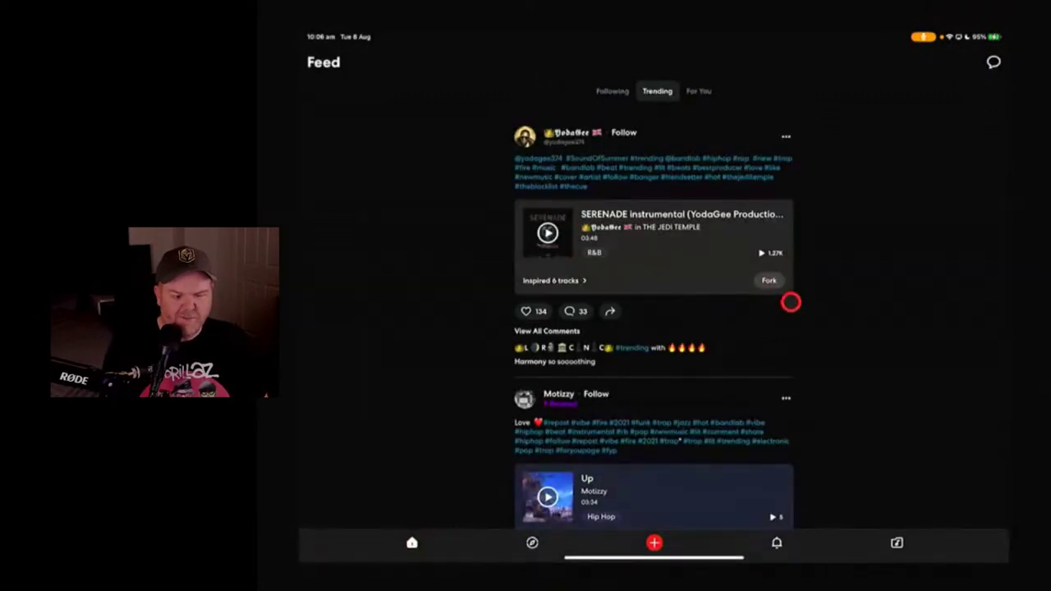
scroll(821, 271, down, 1)
scroll(821, 271, up, 1)
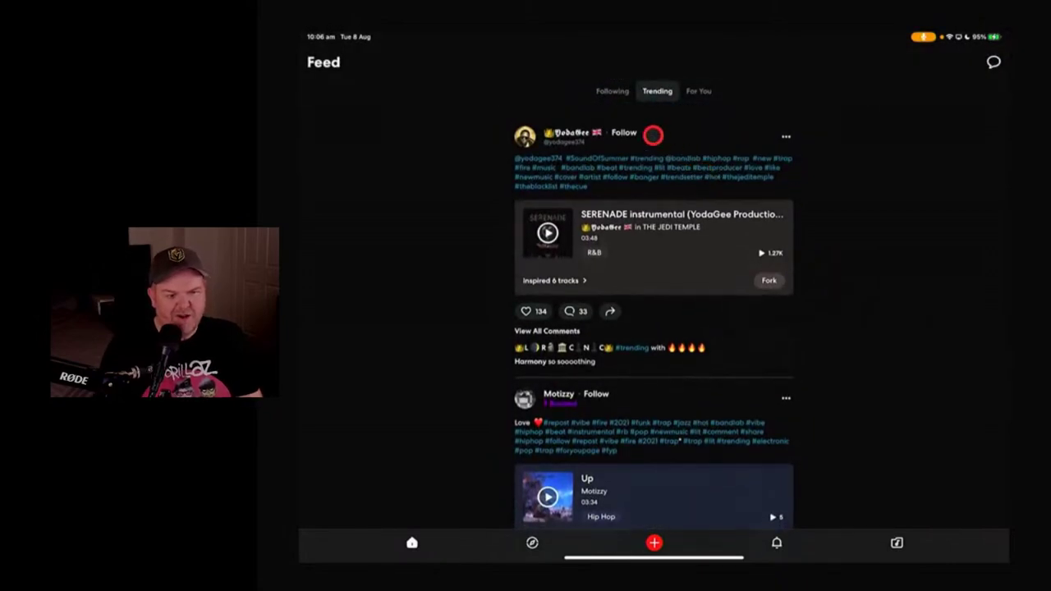
click(614, 90)
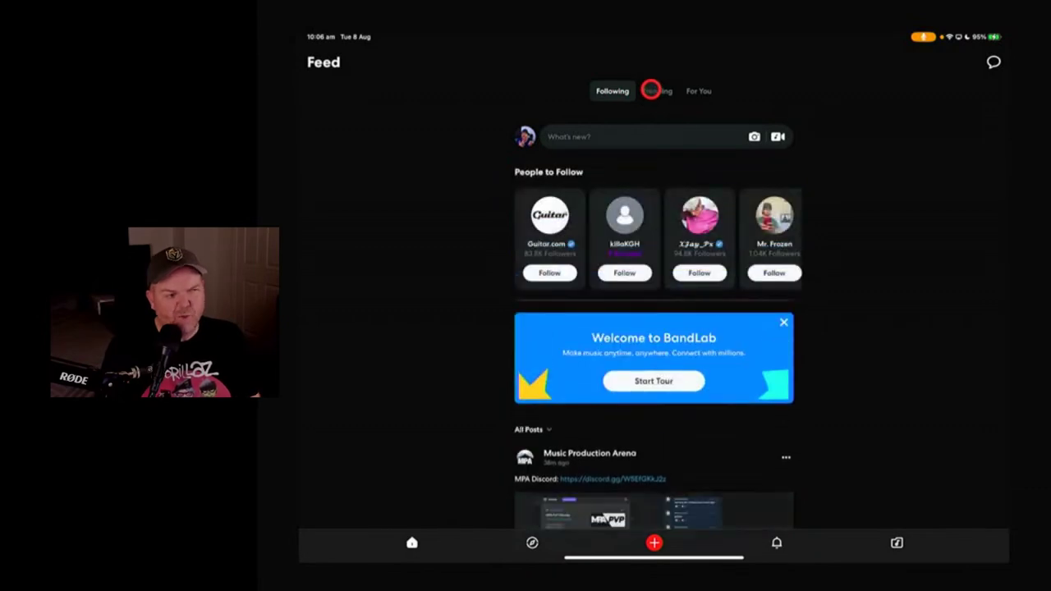
click(655, 90)
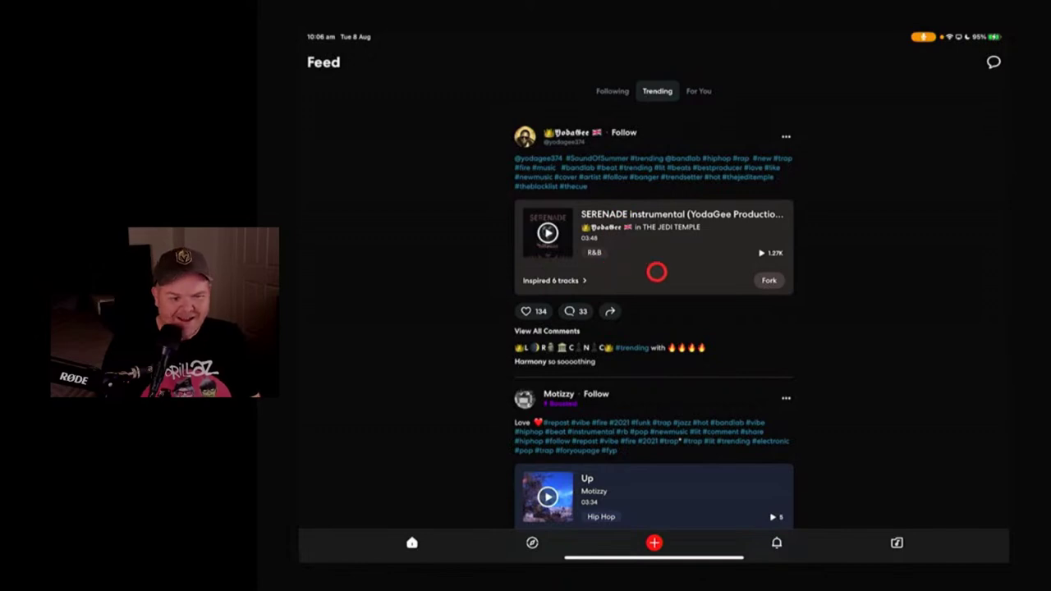
scroll(711, 262, down, 2)
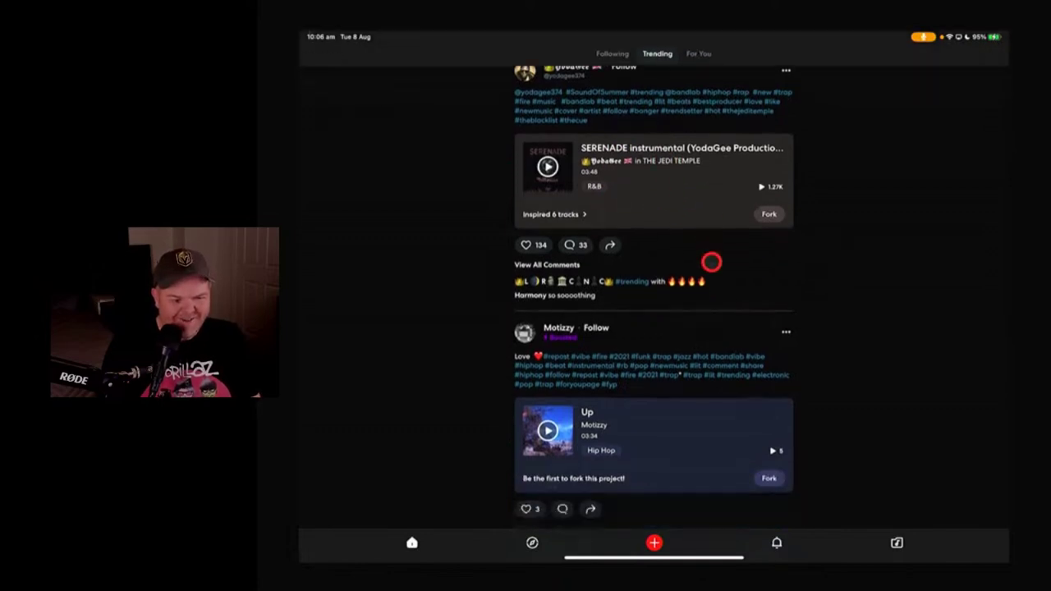
scroll(711, 262, up, 1)
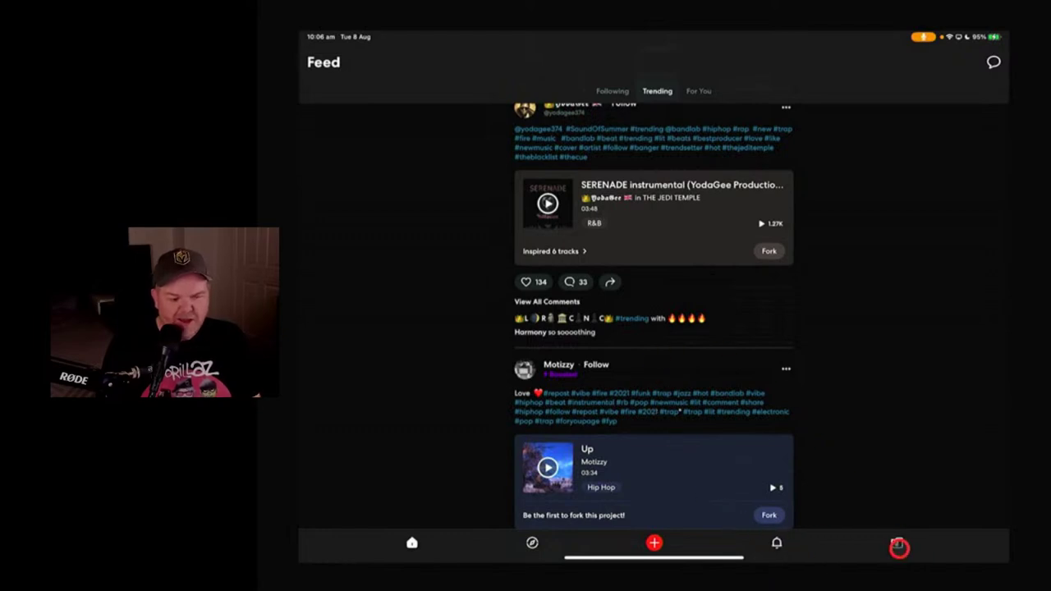
Return to the library and refresh its list of projects
click(896, 543)
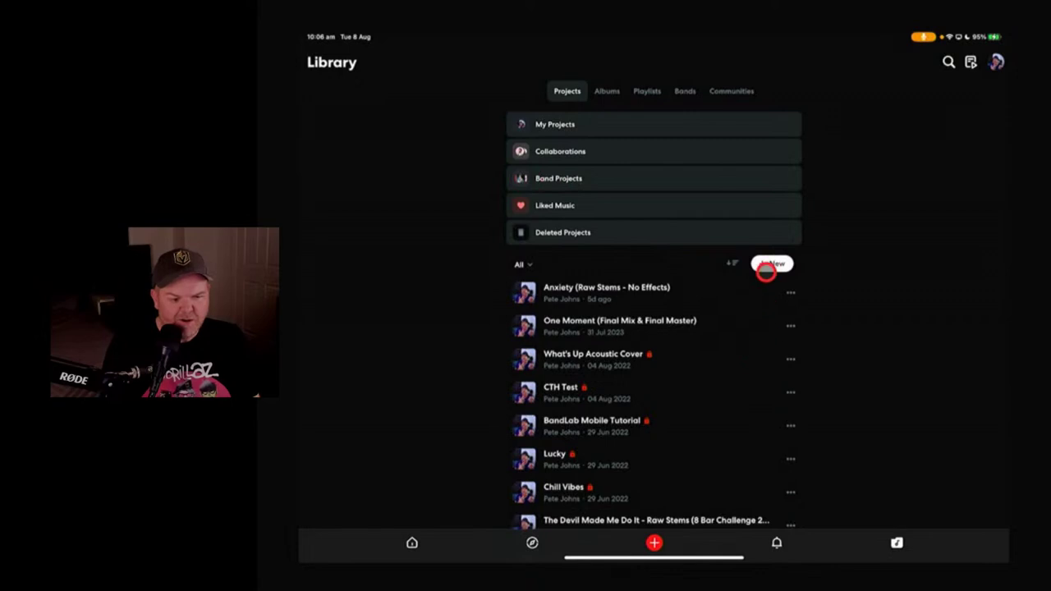
scroll(766, 272, up, 3)
scroll(766, 271, up, 3)
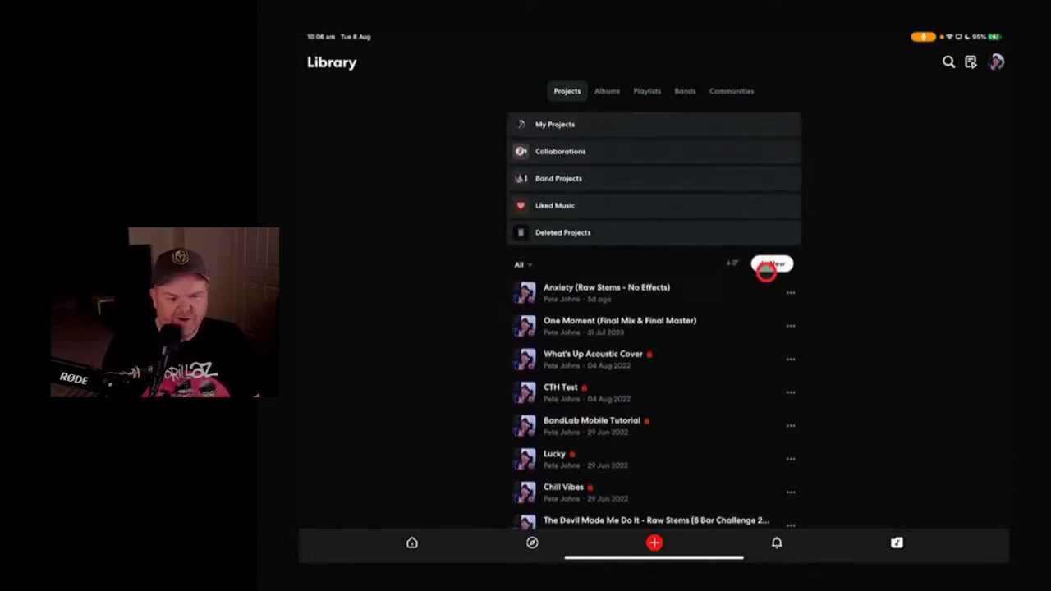
scroll(766, 272, up, 3)
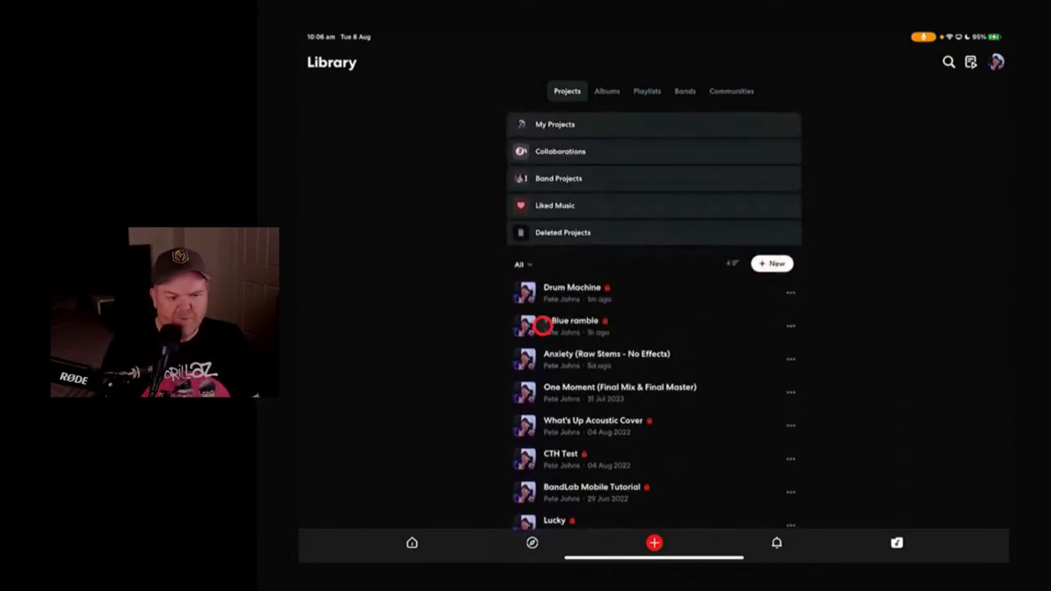
scroll(589, 287, up, 3)
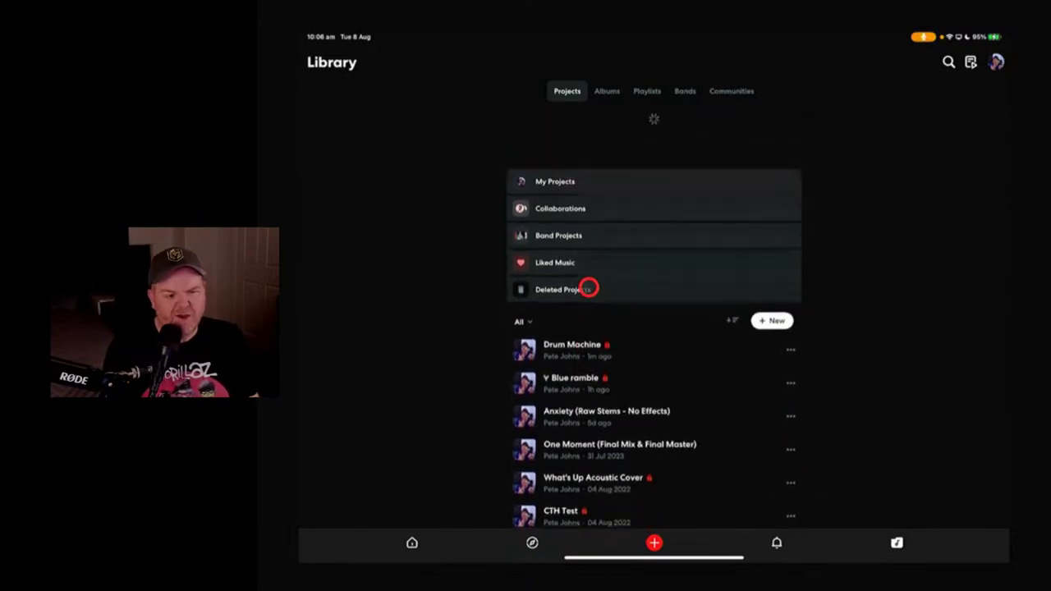
scroll(590, 286, up, 3)
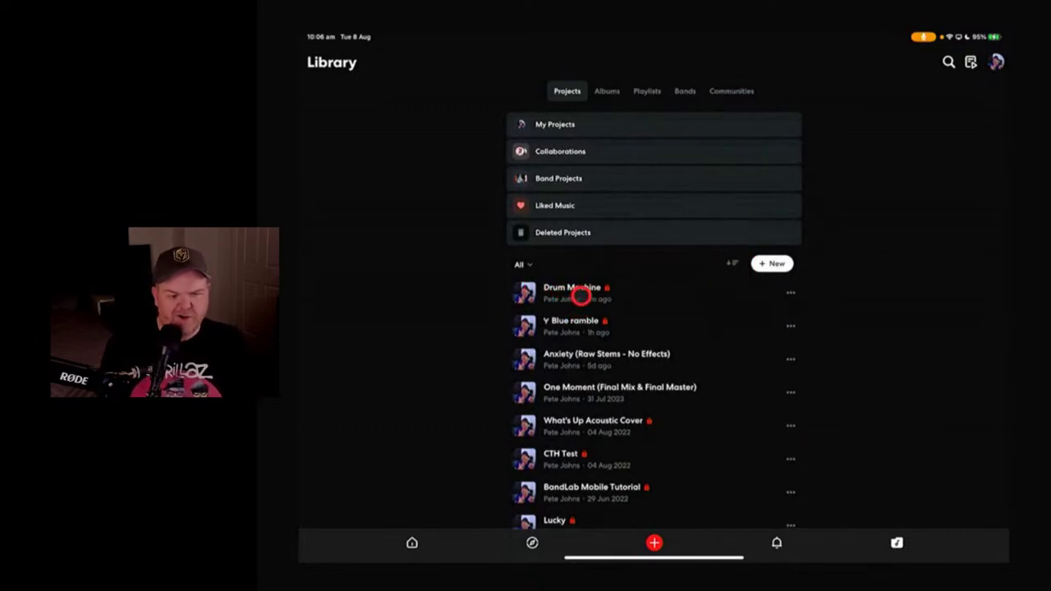
Open the Drum Machine project in the Studio and play back its first bars
click(564, 288)
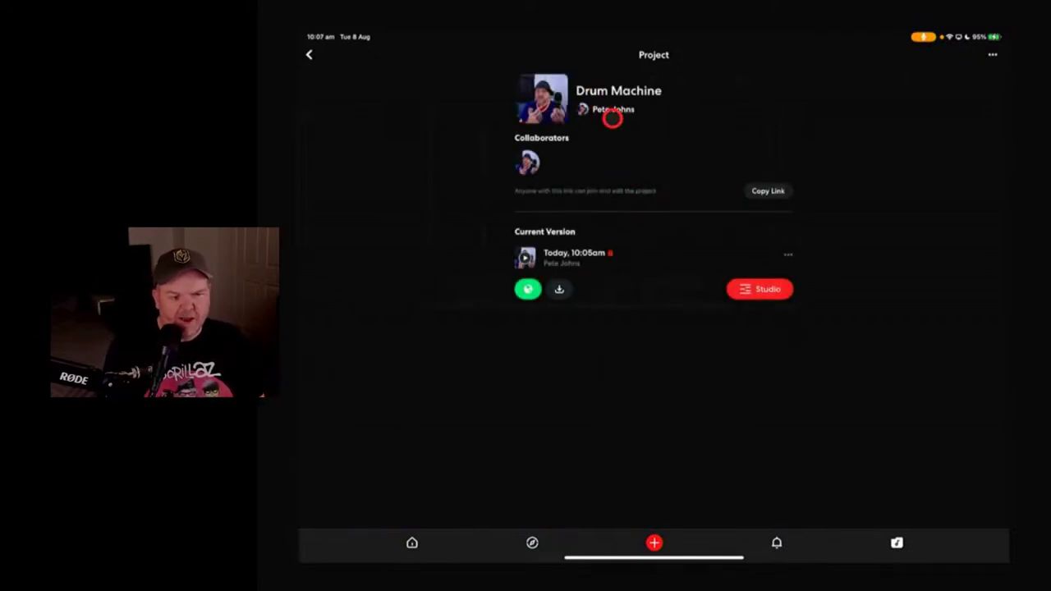
click(766, 288)
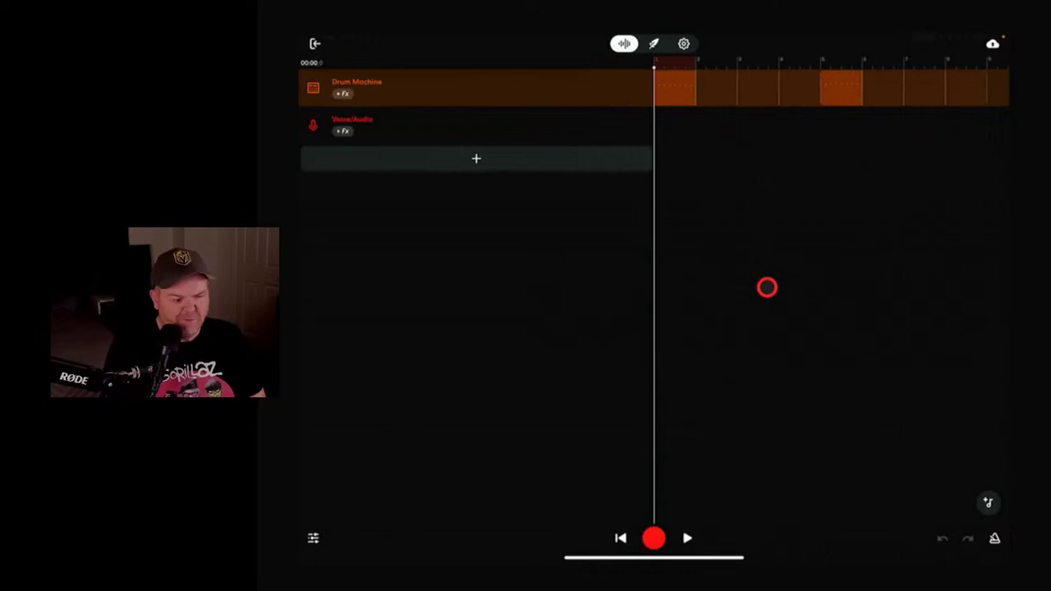
key(space)
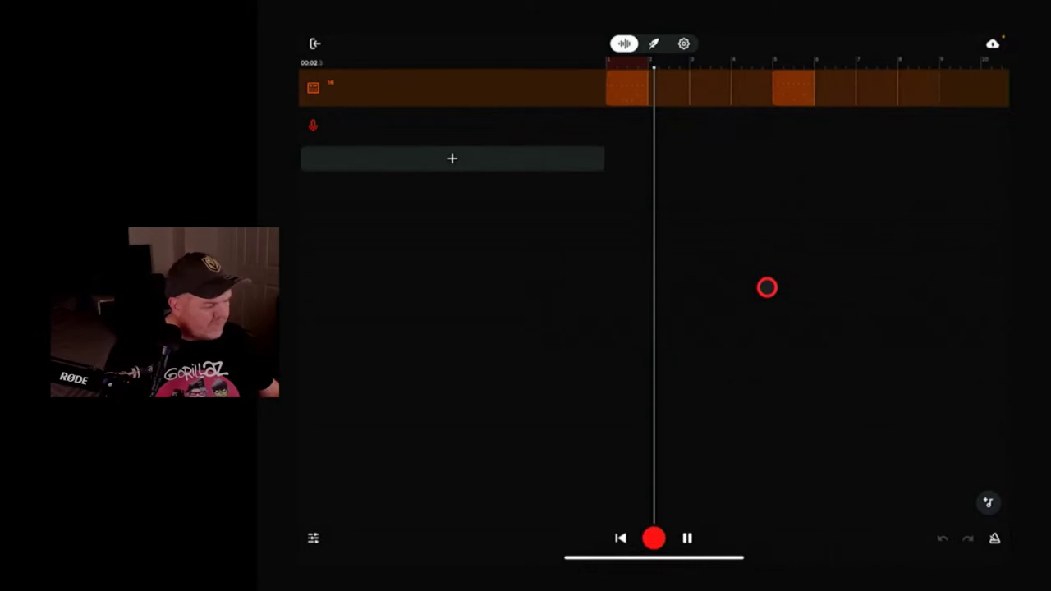
key(space)
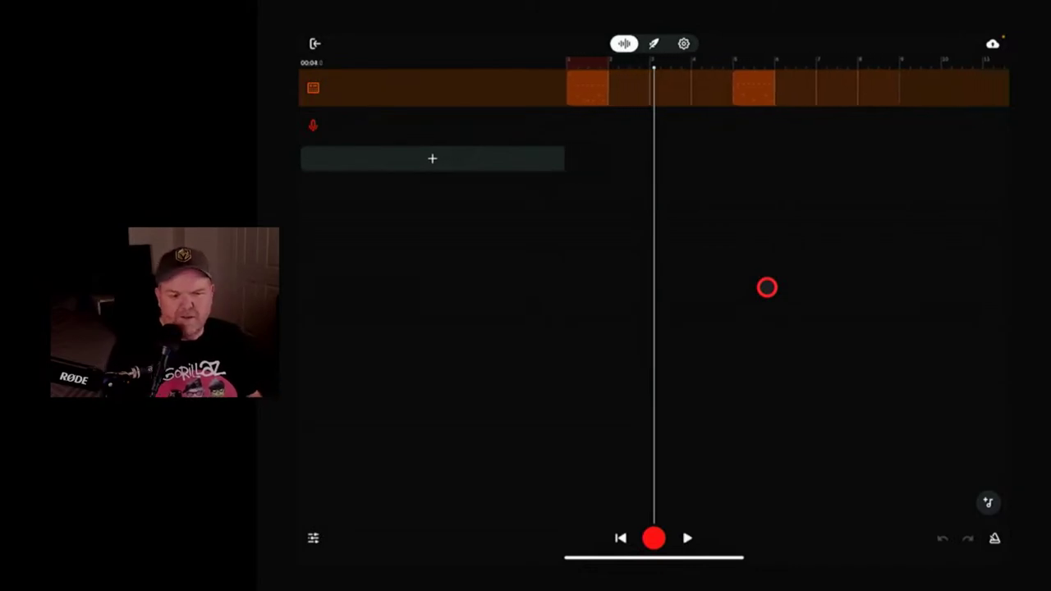
Add a Virtual Instruments track to the project and try out a few low notes on the Boog Bass keyboard
click(431, 158)
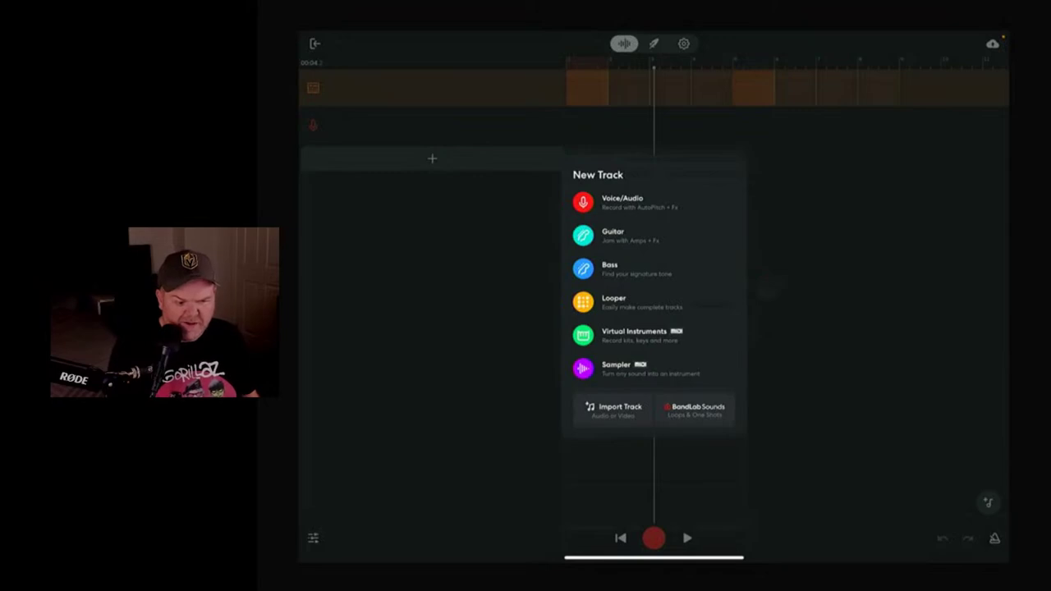
click(634, 335)
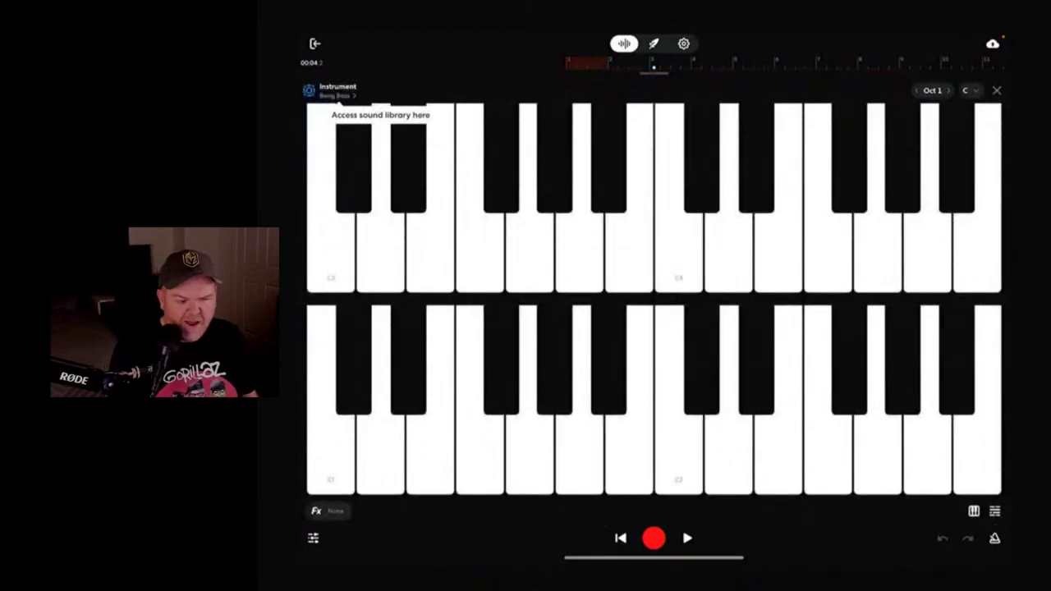
click(579, 456)
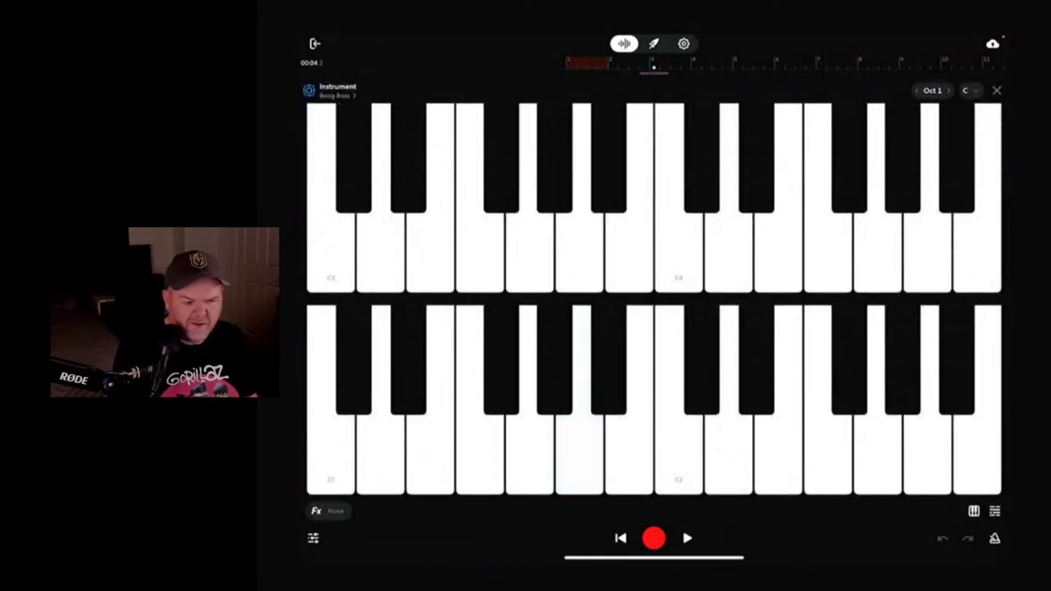
click(580, 455)
click(608, 362)
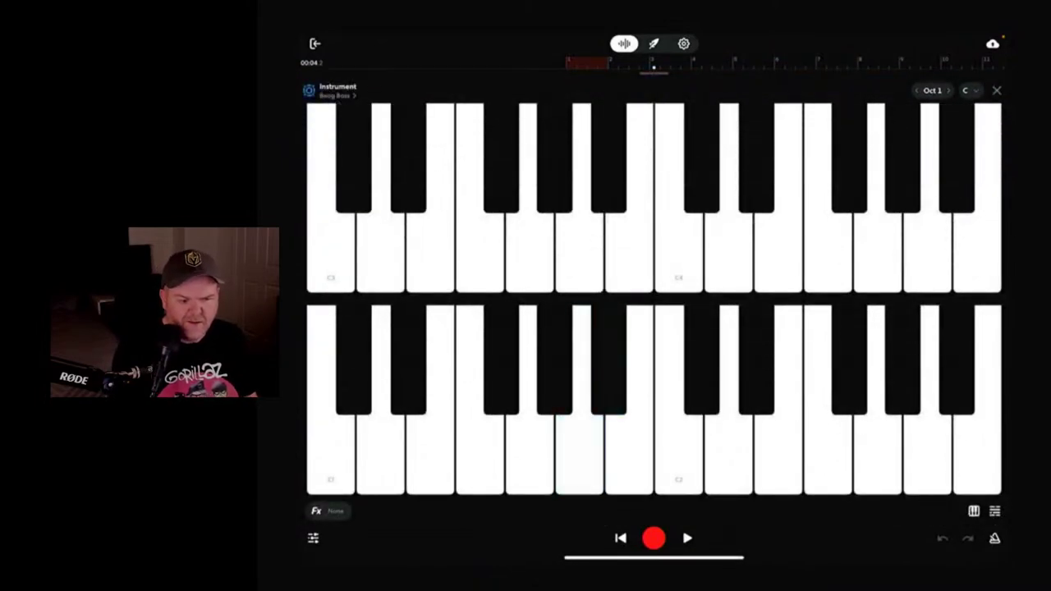
click(580, 455)
click(608, 361)
click(580, 456)
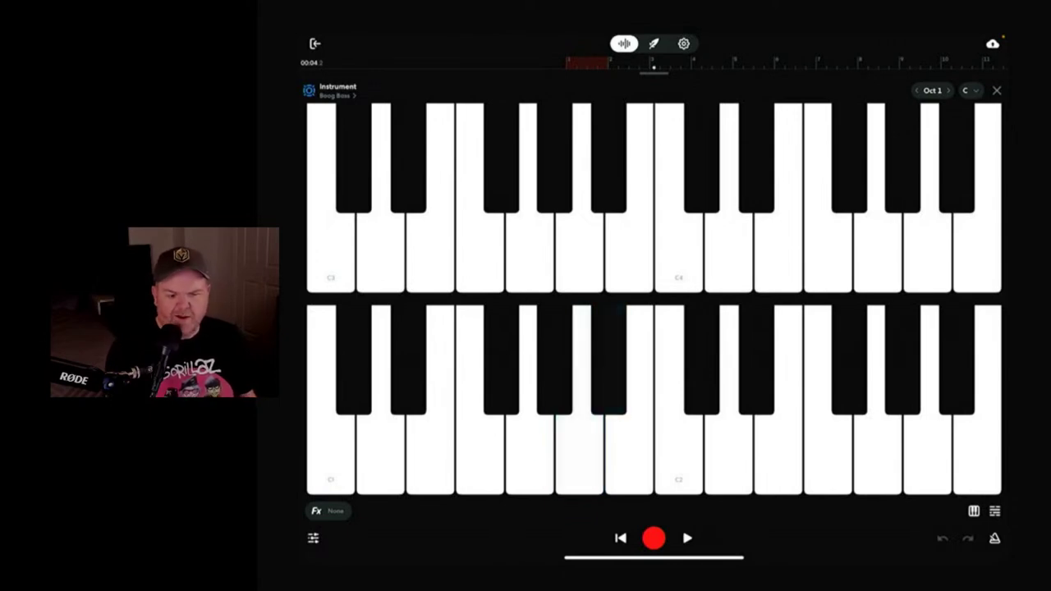
Start and stop a first bass take, and return the playhead to the beginning of the project
click(653, 538)
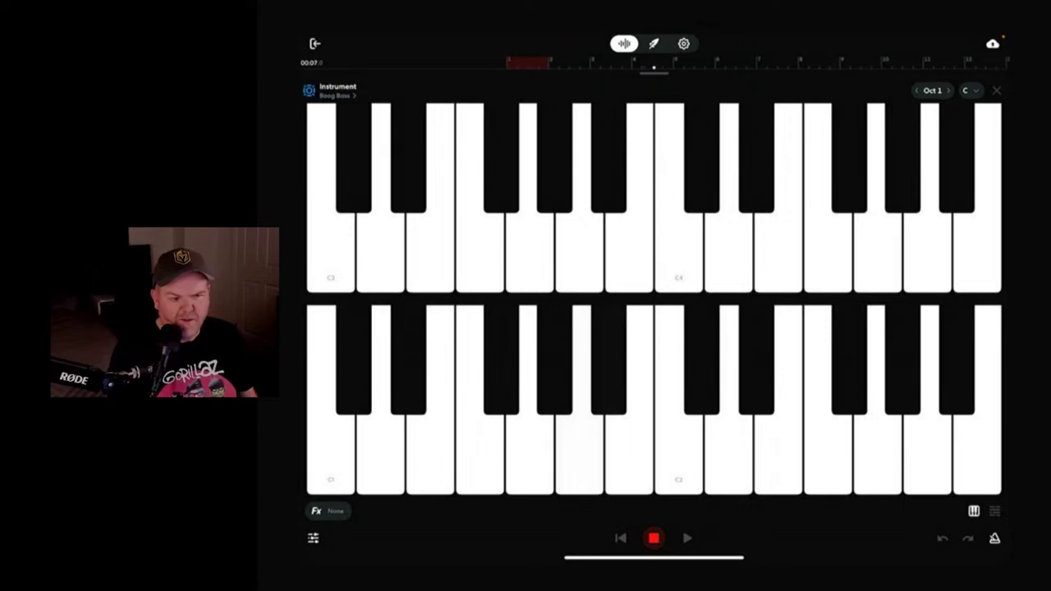
click(653, 538)
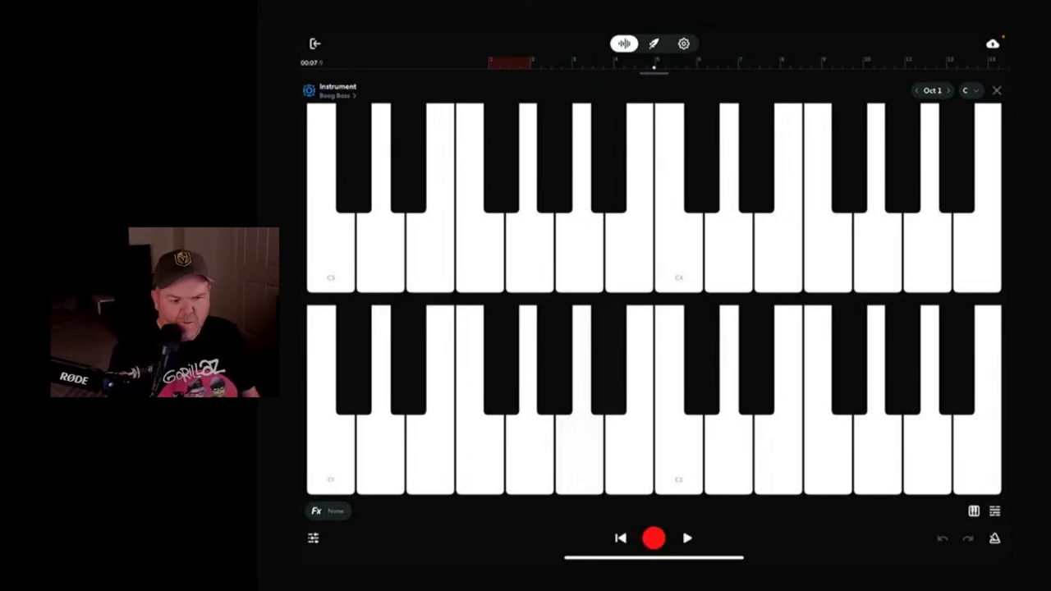
click(620, 538)
click(620, 538)
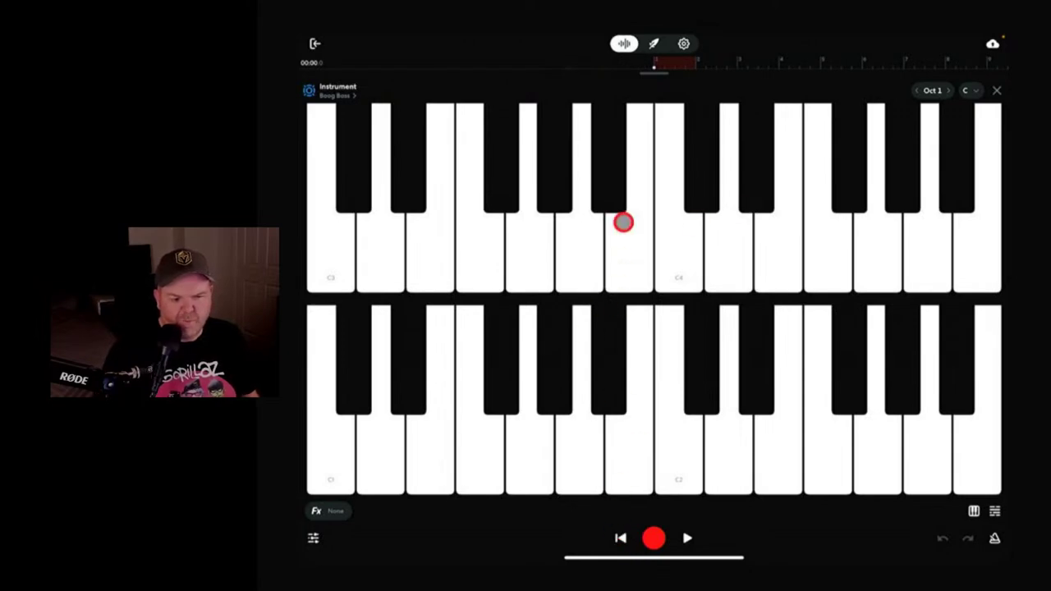
Record a Boog Bass riff alternating between A1 and A#1 over the drum pattern, and close the instrument keyboard
click(654, 538)
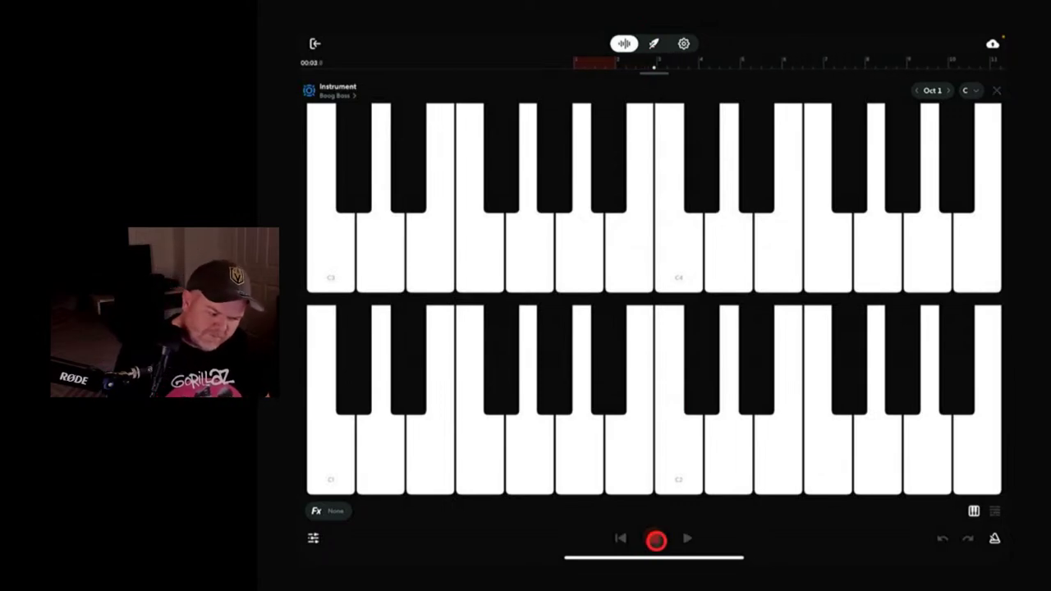
click(579, 451)
click(580, 452)
click(609, 361)
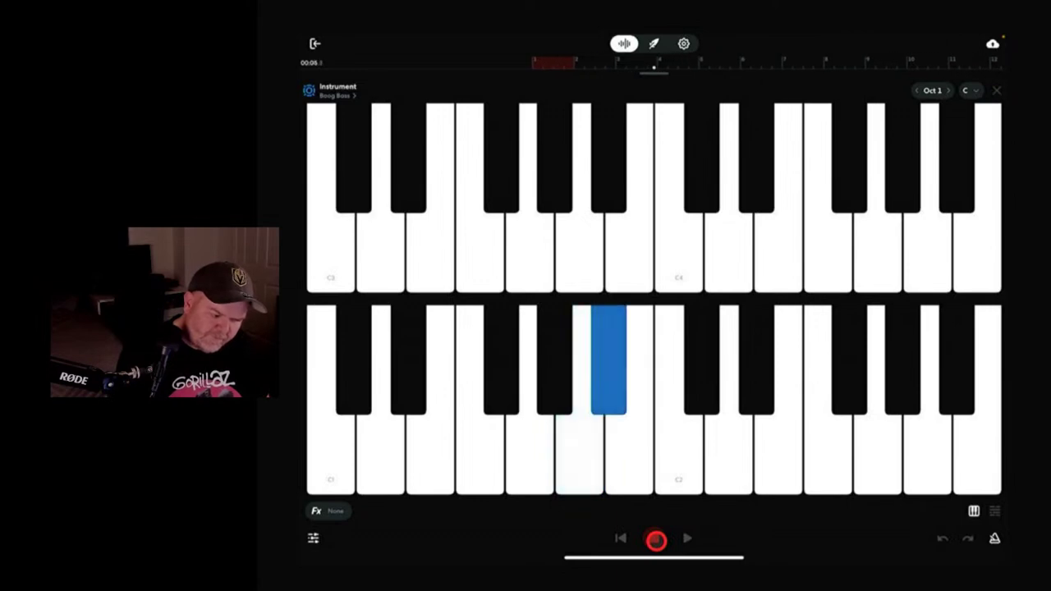
click(580, 452)
click(580, 452)
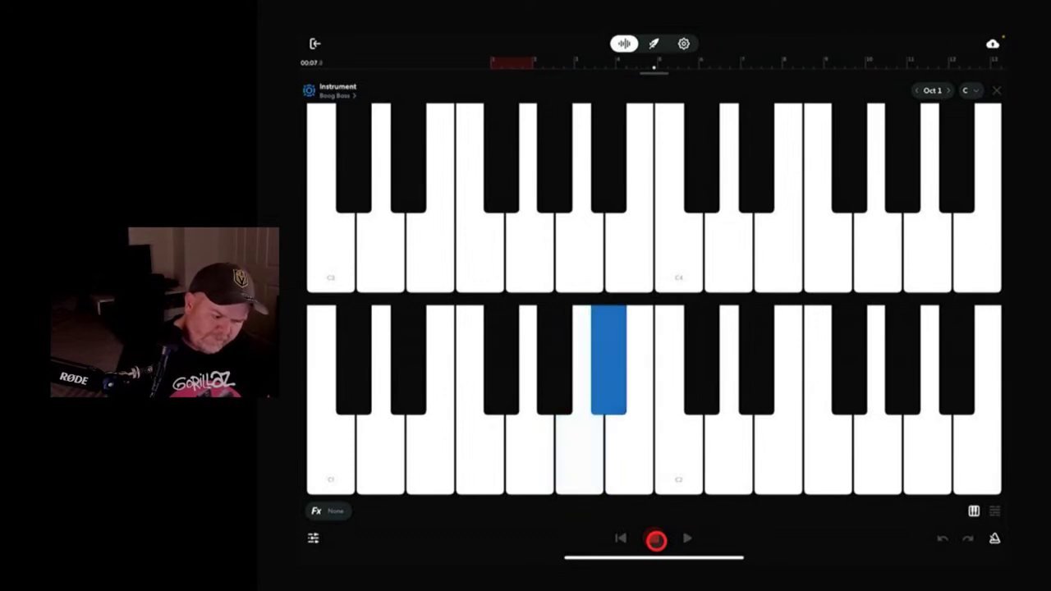
click(580, 451)
click(580, 452)
click(609, 361)
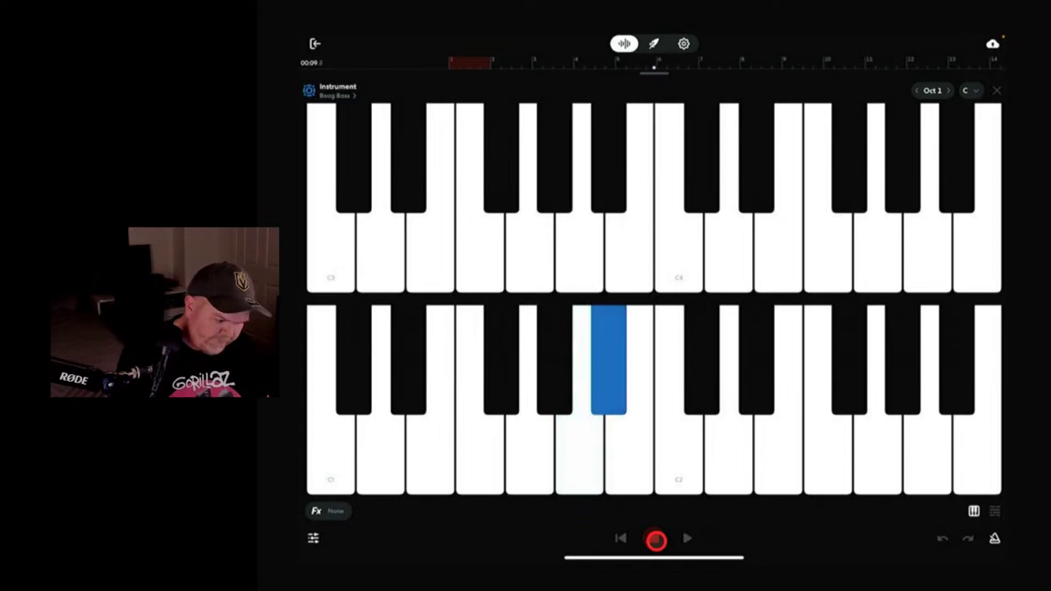
click(580, 451)
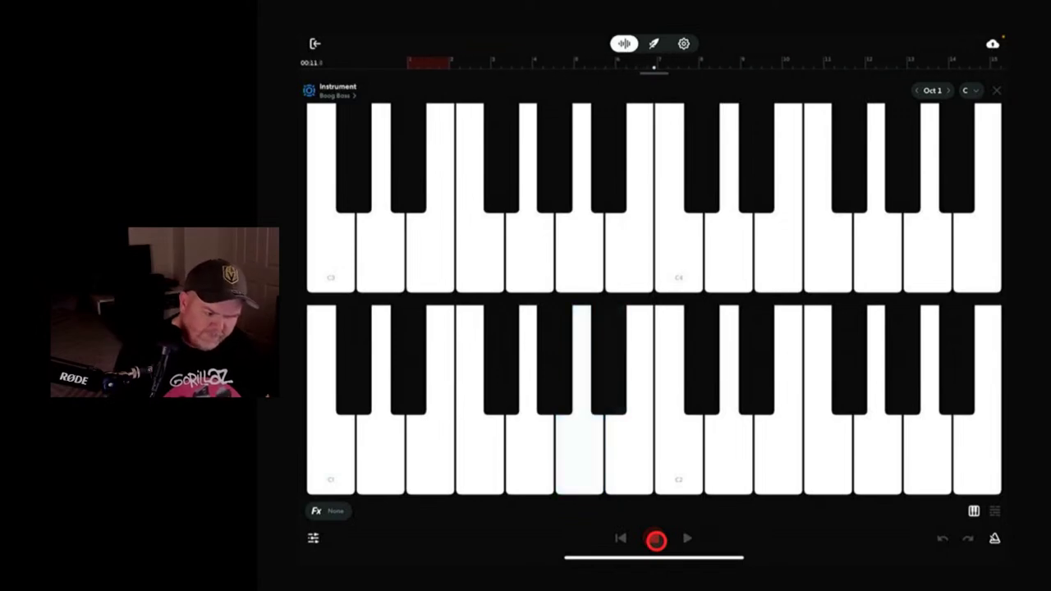
click(656, 539)
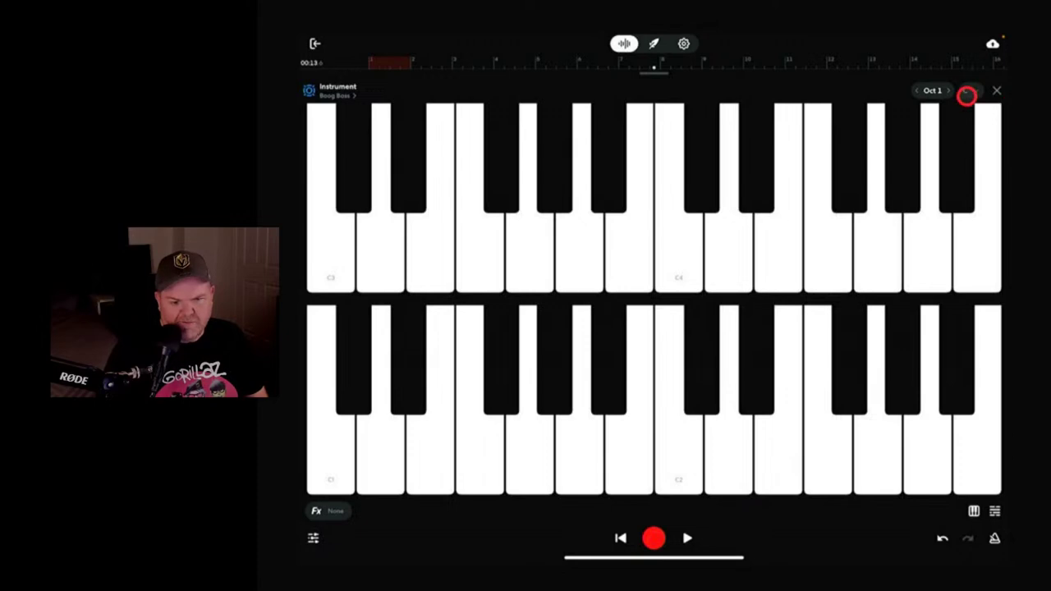
click(1000, 90)
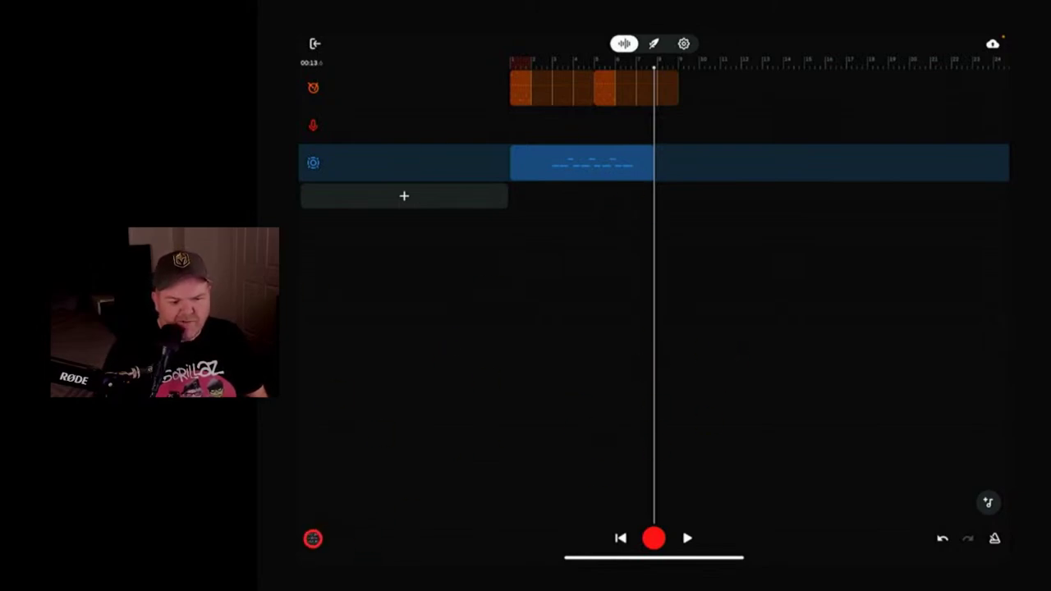
Look through the track mixer, the lyrics/notes page and the project settings, and return to the track view
click(313, 539)
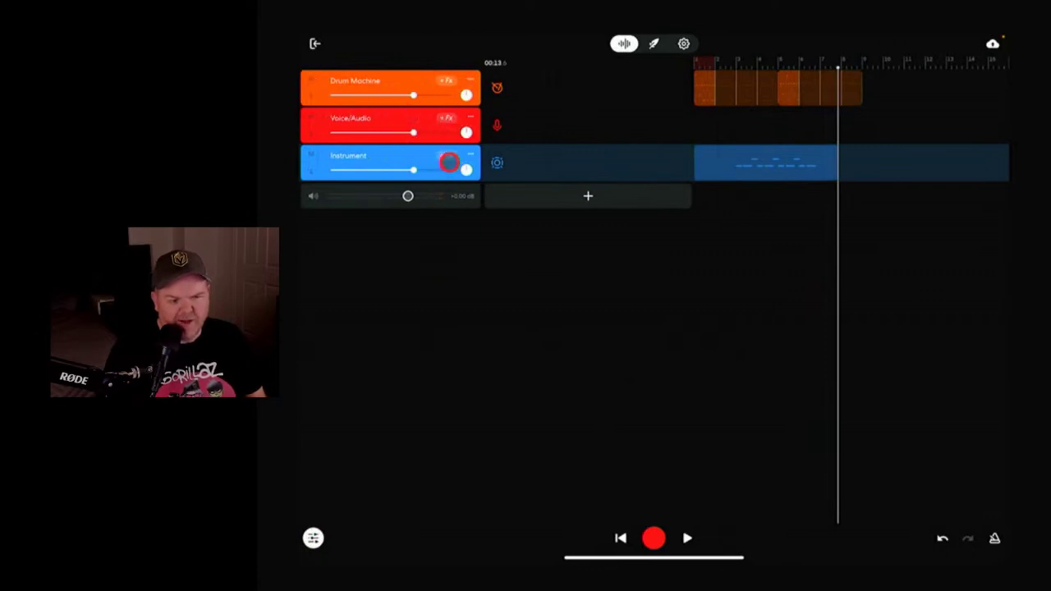
click(312, 536)
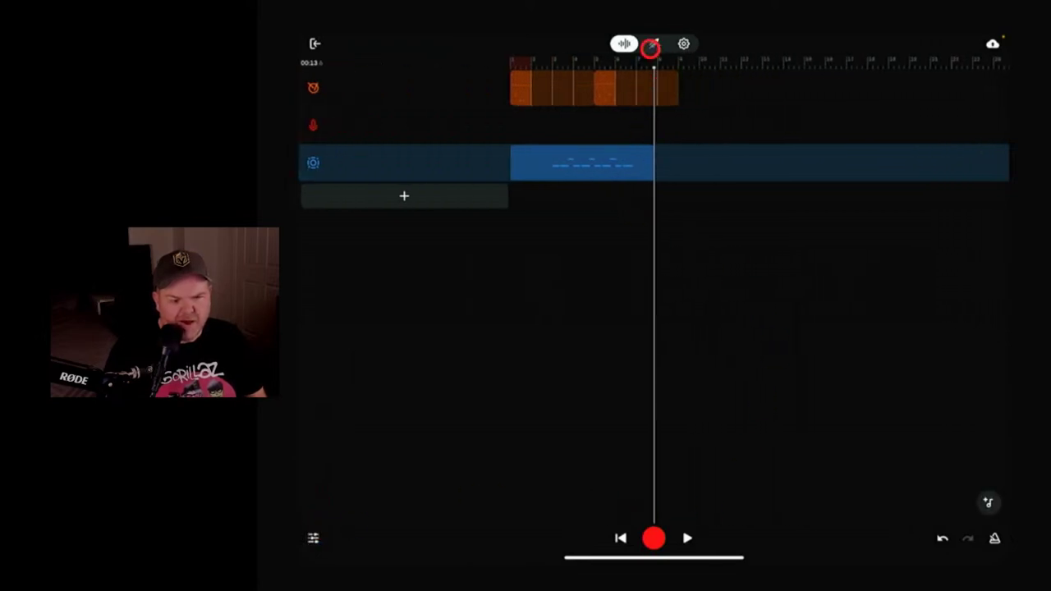
click(657, 43)
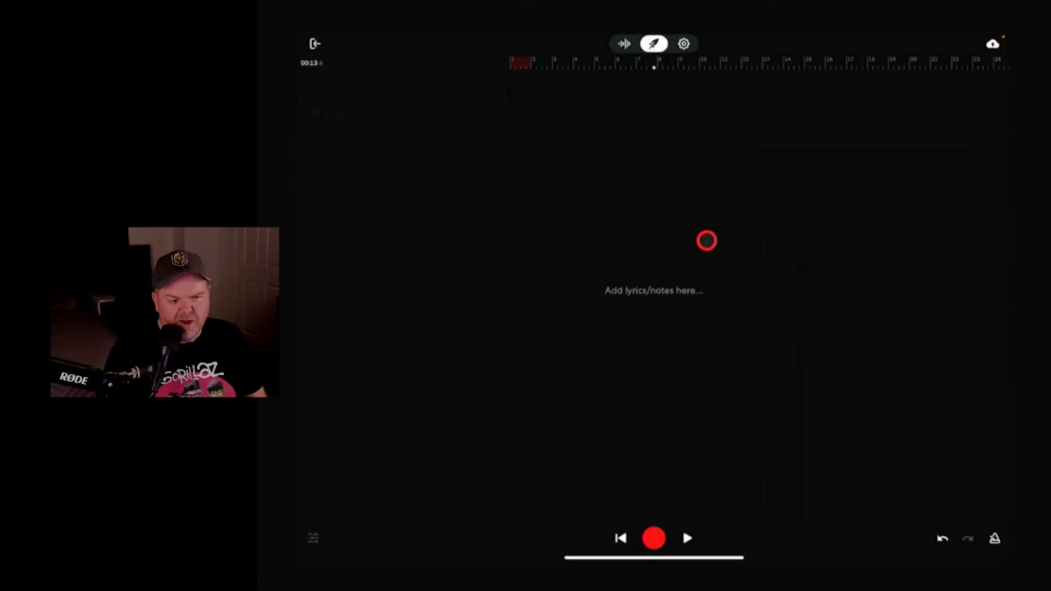
click(624, 44)
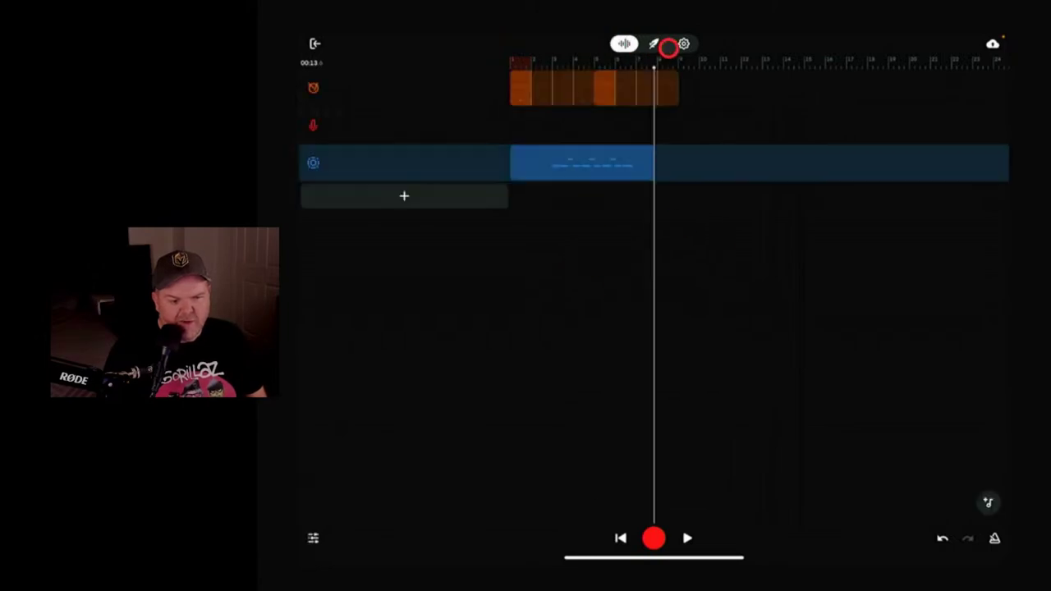
click(681, 45)
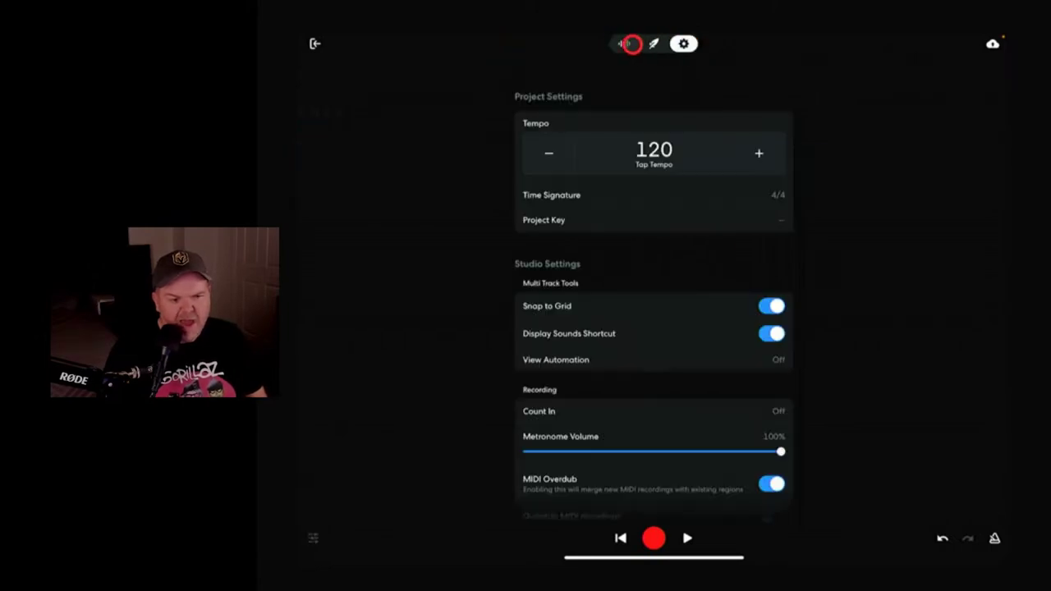
click(612, 40)
Select the recorded bass region on the Instrument track and open it in the MIDI editor
click(549, 170)
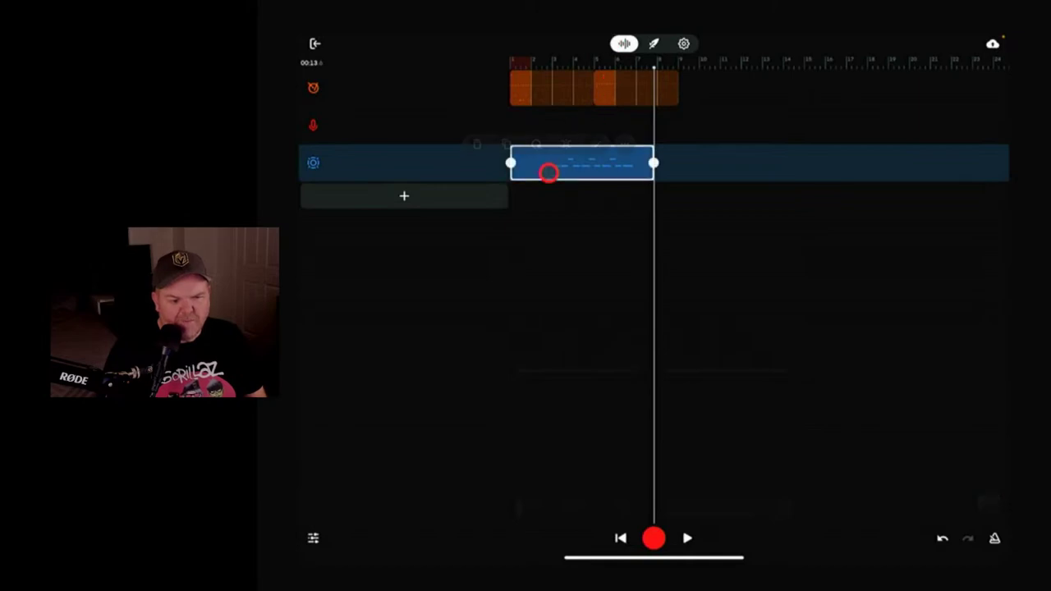
click(691, 165)
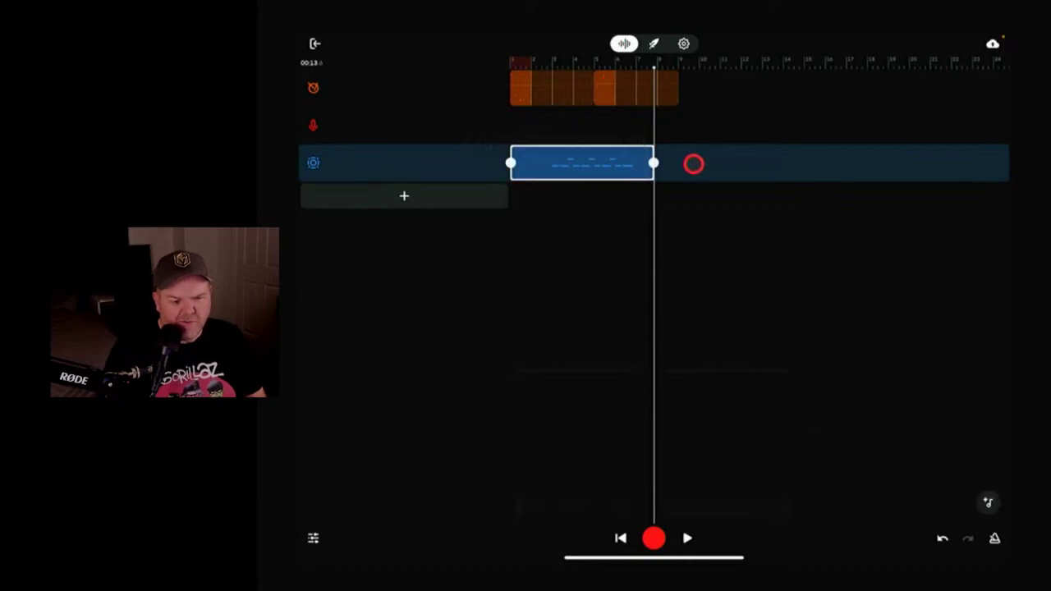
click(603, 159)
click(561, 152)
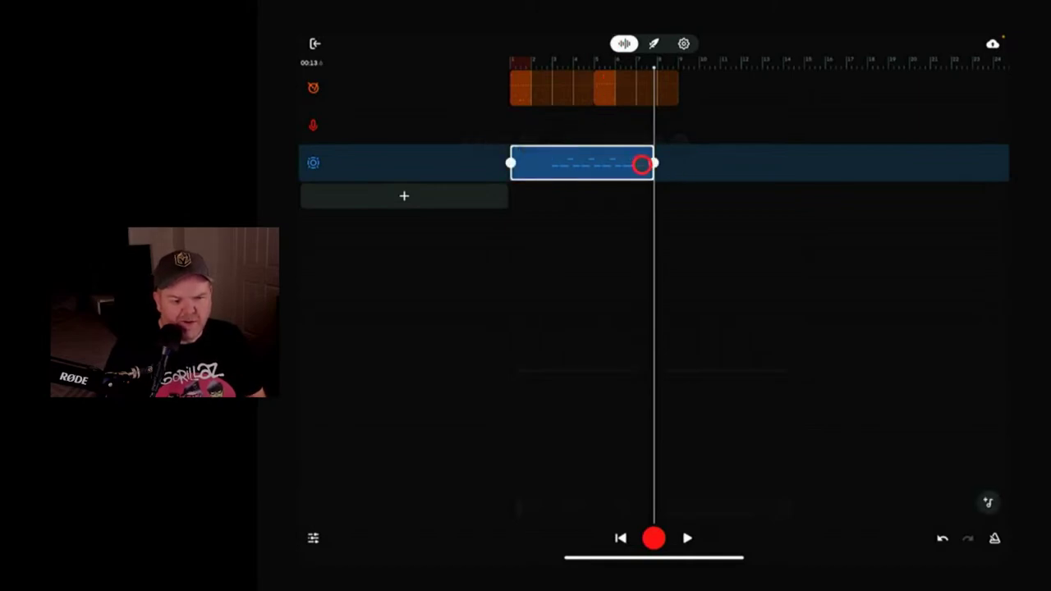
click(605, 165)
click(647, 150)
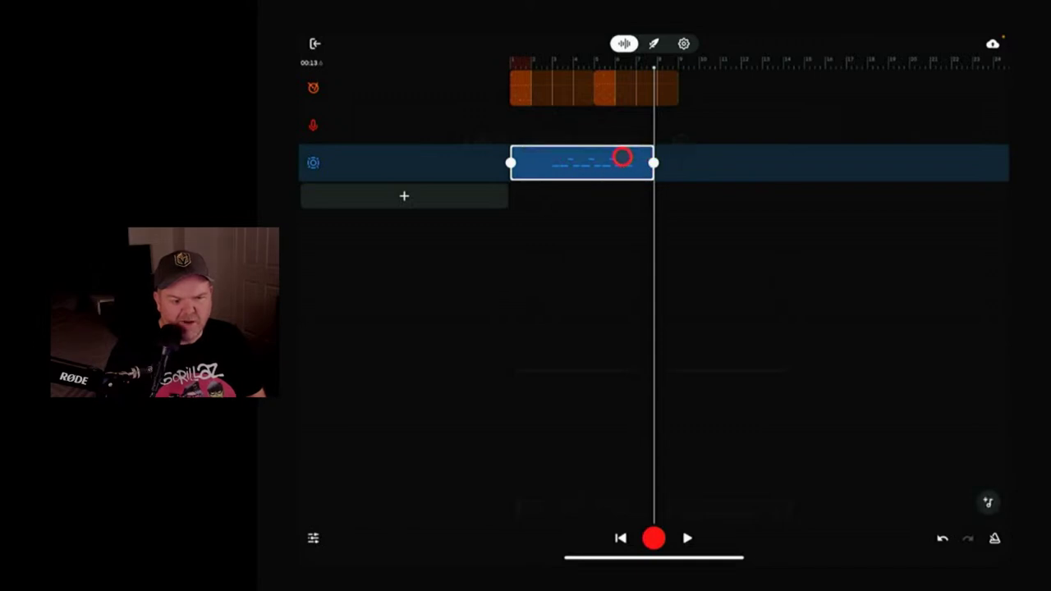
click(620, 157)
click(621, 157)
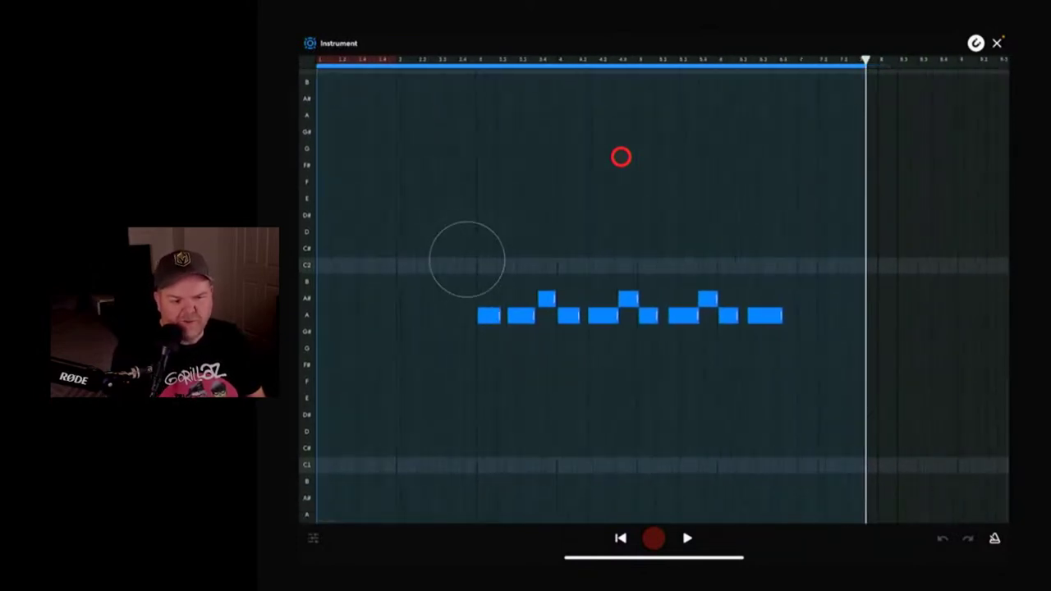
Move all the bass notes two bars earlier so the riff starts at bar 1, and close the MIDI editor
drag(466, 259, 806, 369)
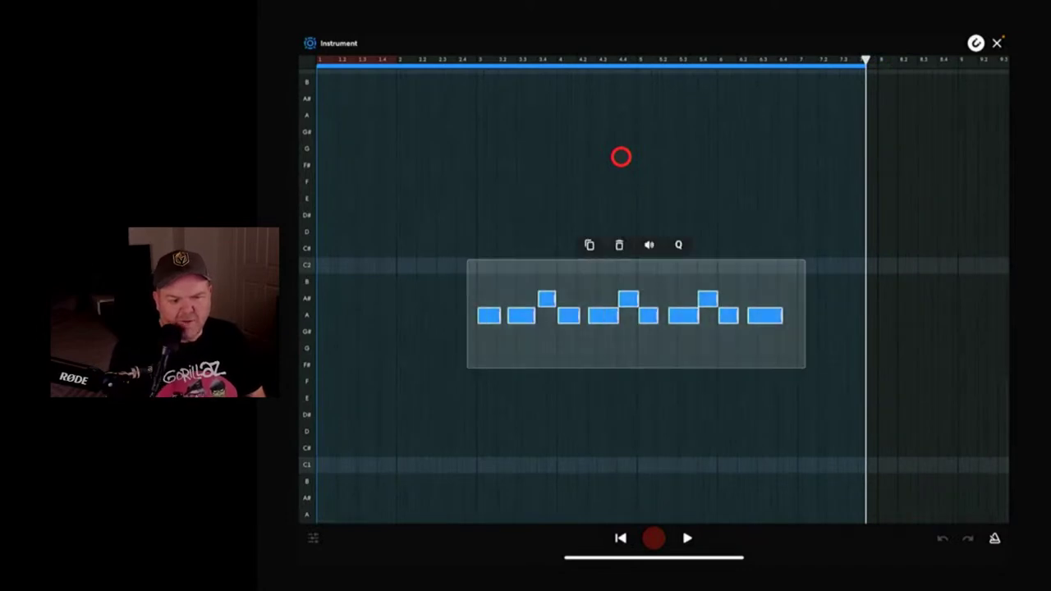
drag(604, 314, 443, 314)
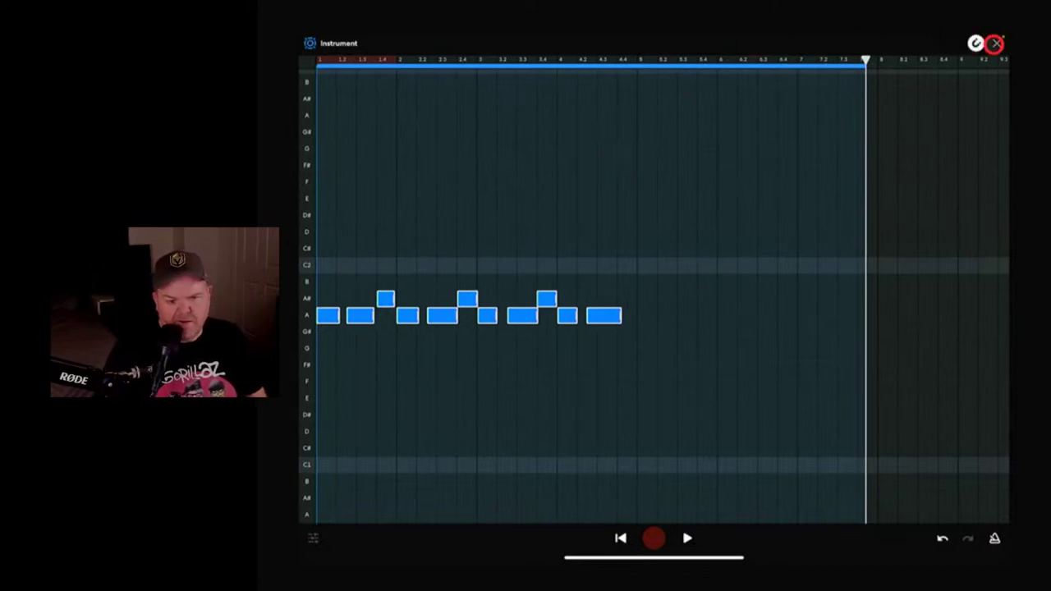
click(994, 42)
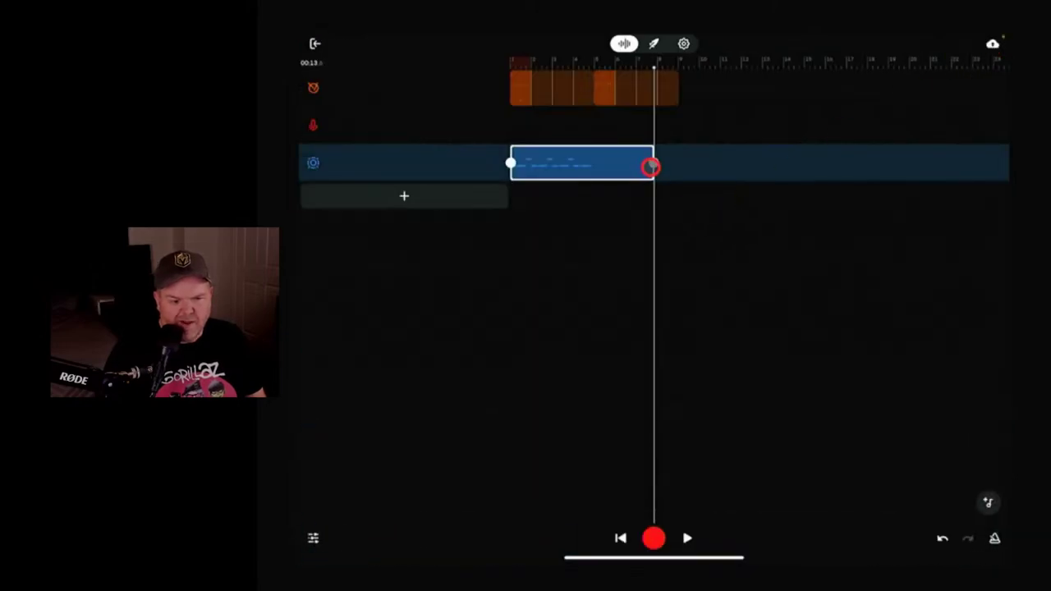
Shorten the bass region to four bars, ending at bar 5, and play it back with the drums from the start
drag(650, 168, 582, 166)
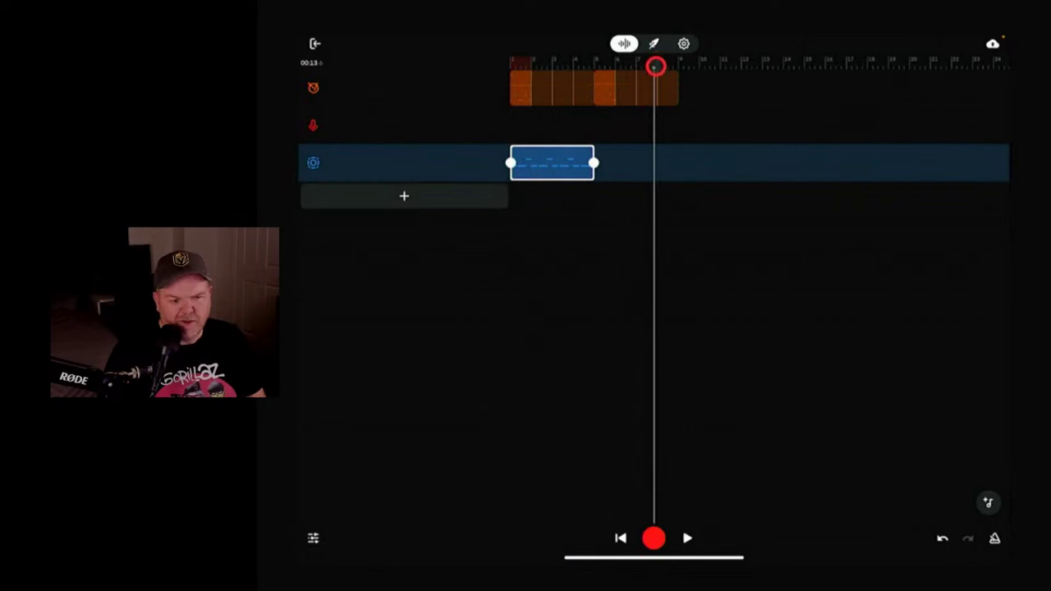
drag(654, 63, 970, 97)
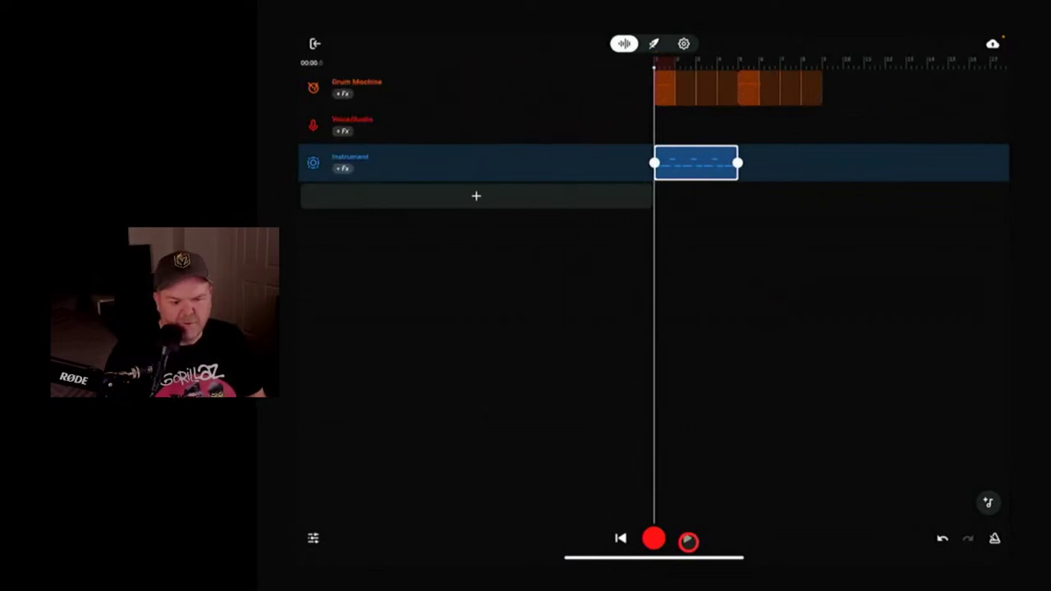
click(688, 541)
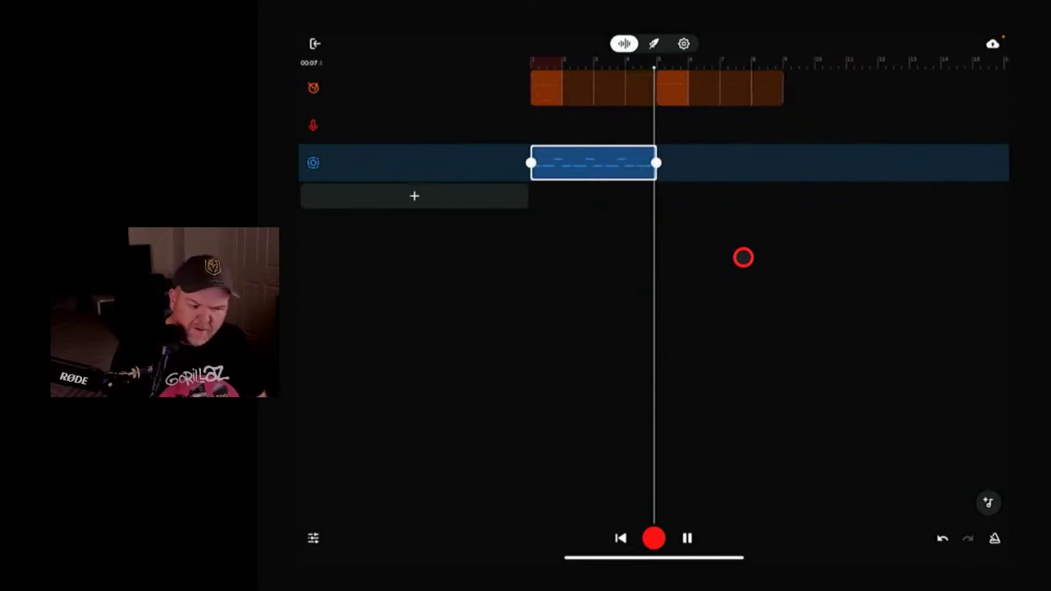
click(742, 258)
Loop the four-bar bass region so it extends to bar 9, where the drum pattern ends
click(598, 150)
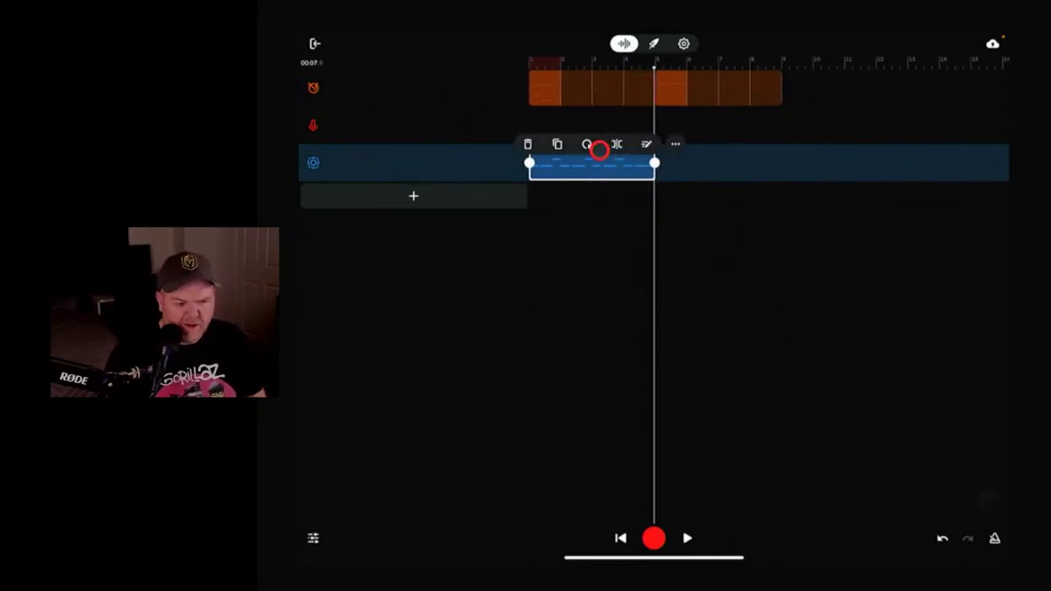
click(528, 161)
click(597, 153)
click(583, 165)
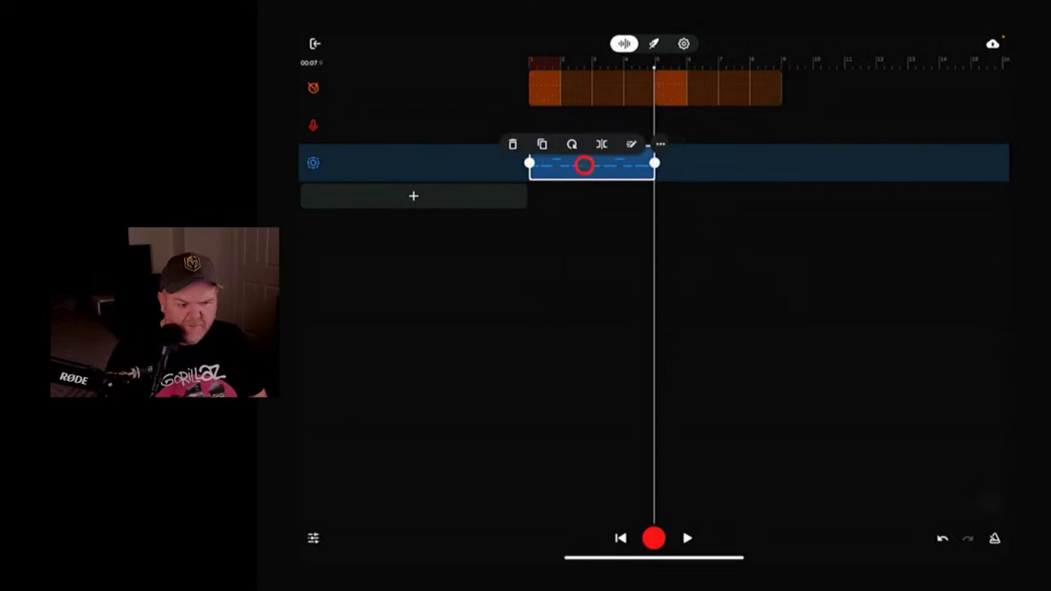
click(572, 154)
click(572, 170)
click(572, 170)
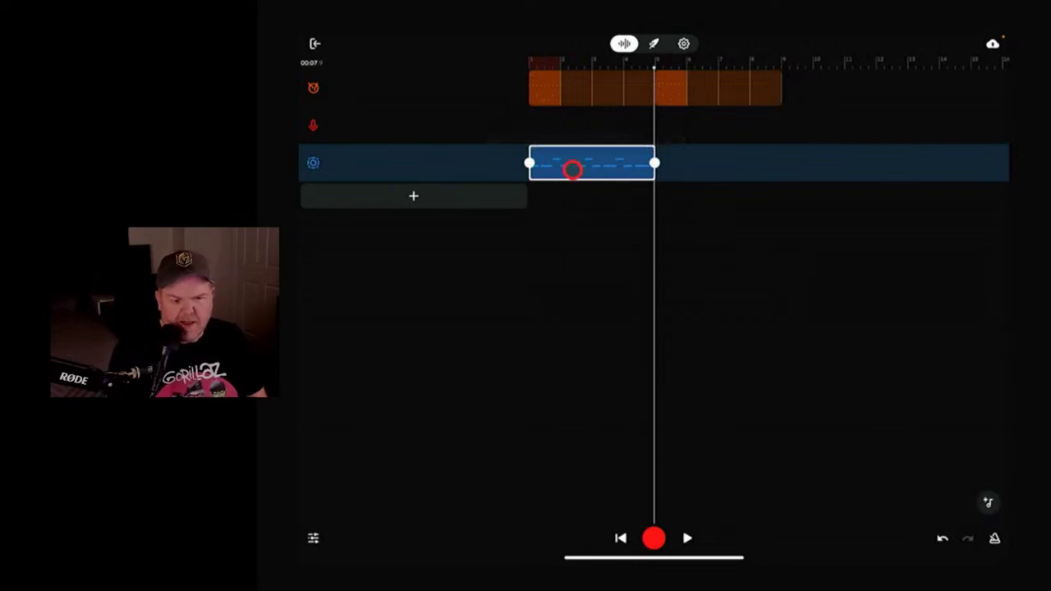
click(572, 170)
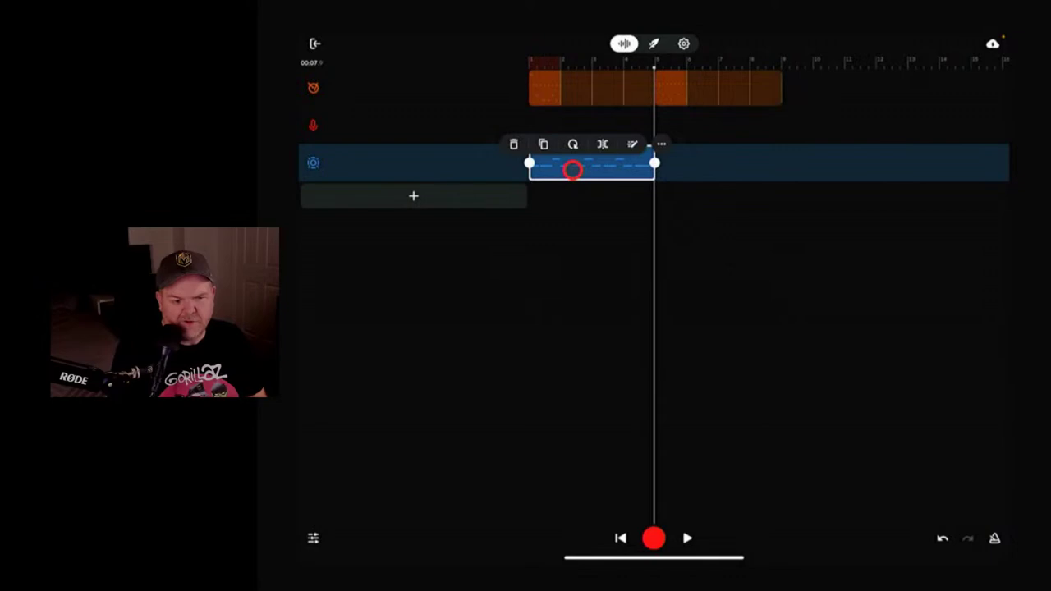
click(572, 144)
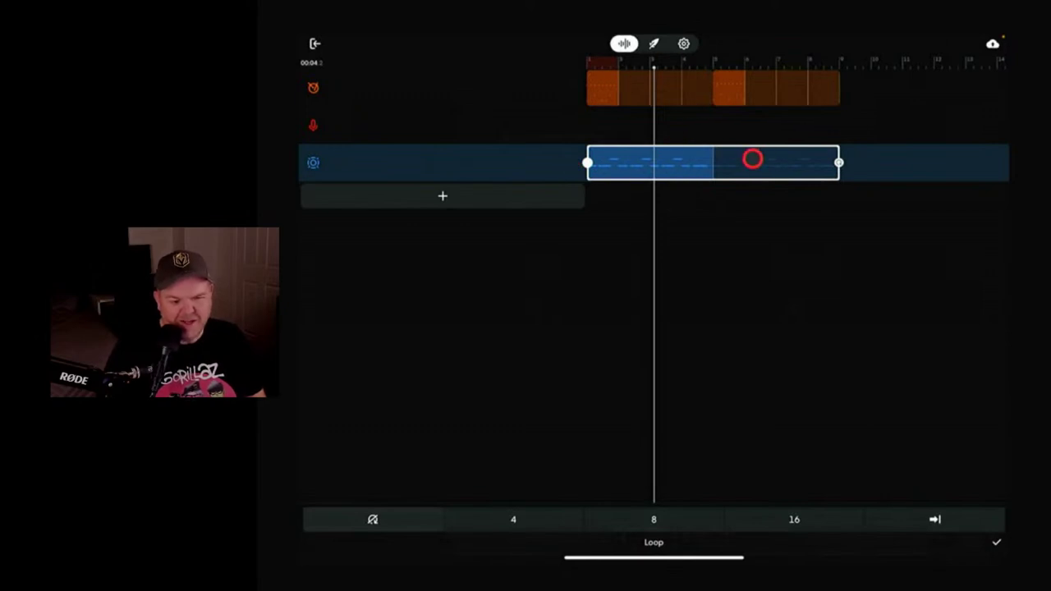
key(Return)
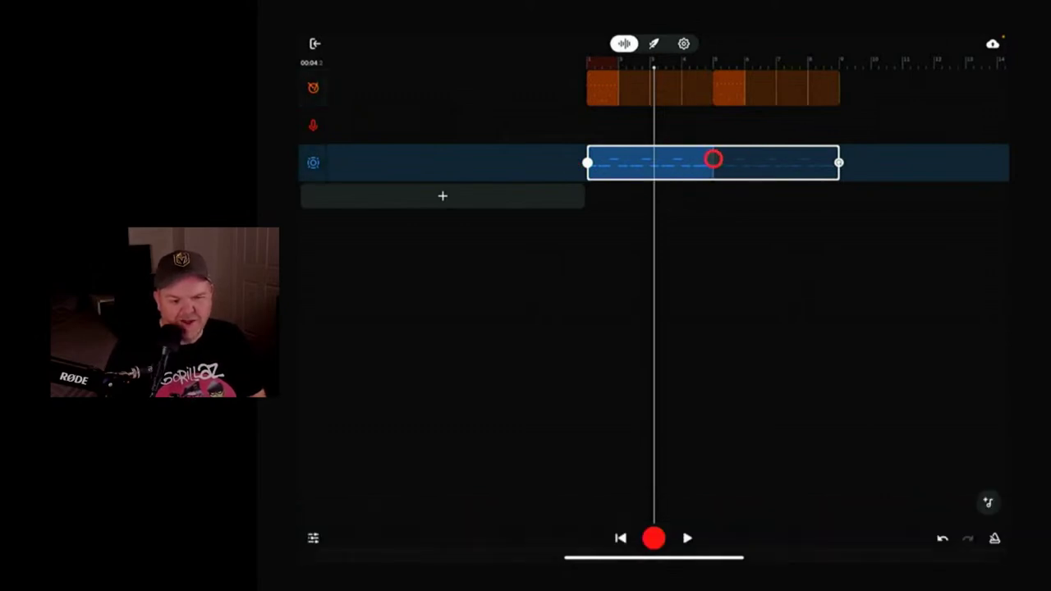
click(702, 150)
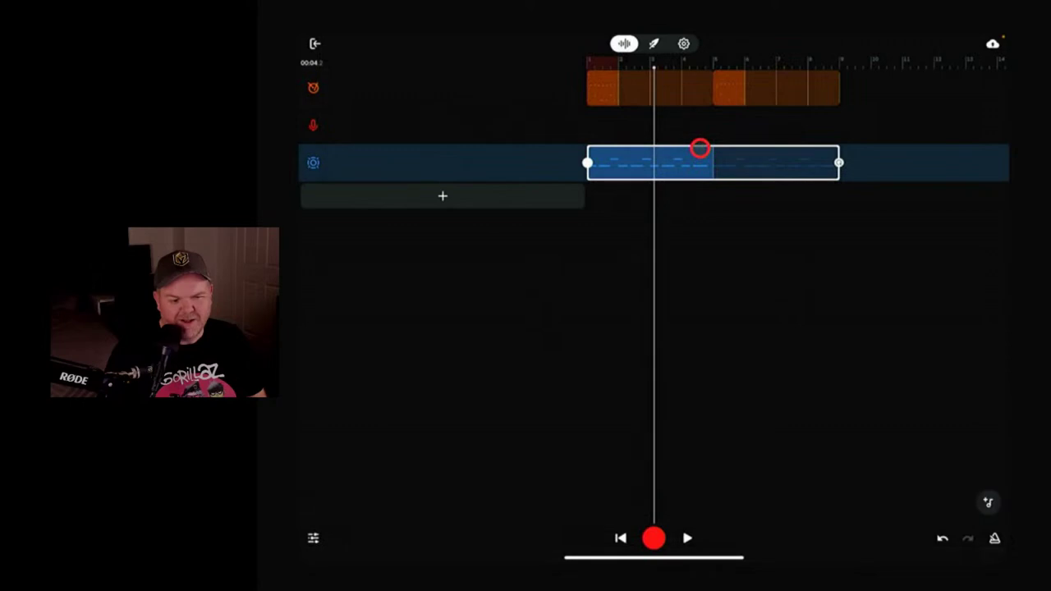
scroll(723, 194, down, 2)
scroll(722, 193, up, 3)
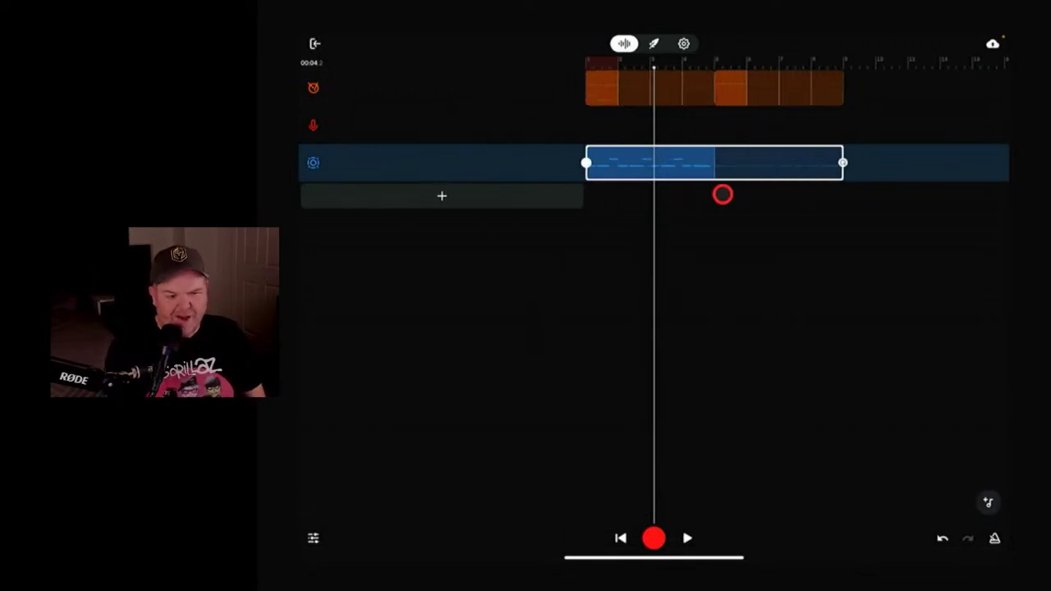
scroll(723, 194, right, 3)
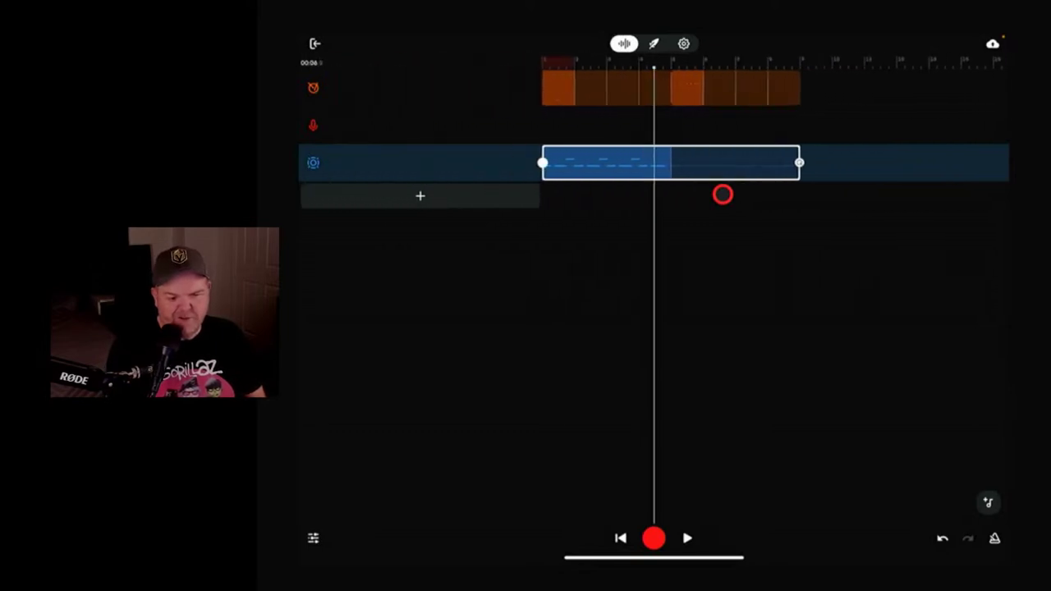
Play back the looped bass part with the drums from the start of the project, and stop after a moment
scroll(722, 194, left, 3)
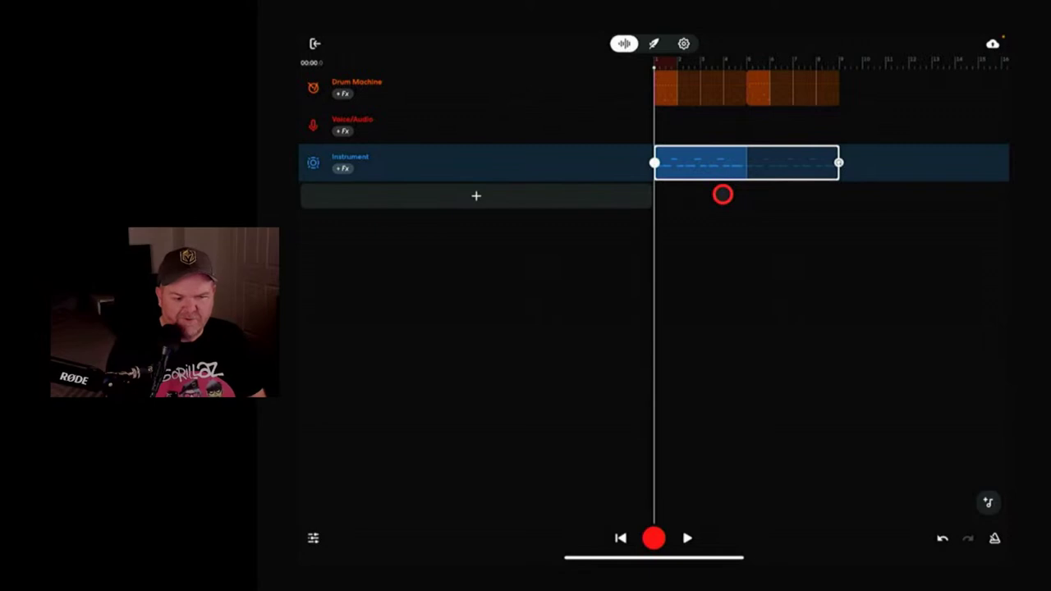
key(space)
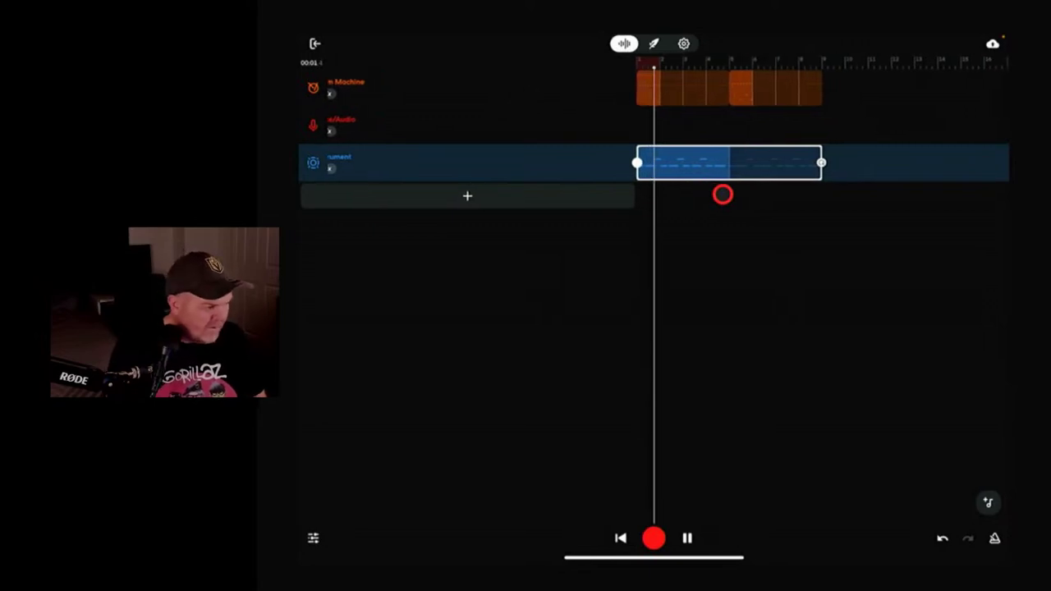
key(space)
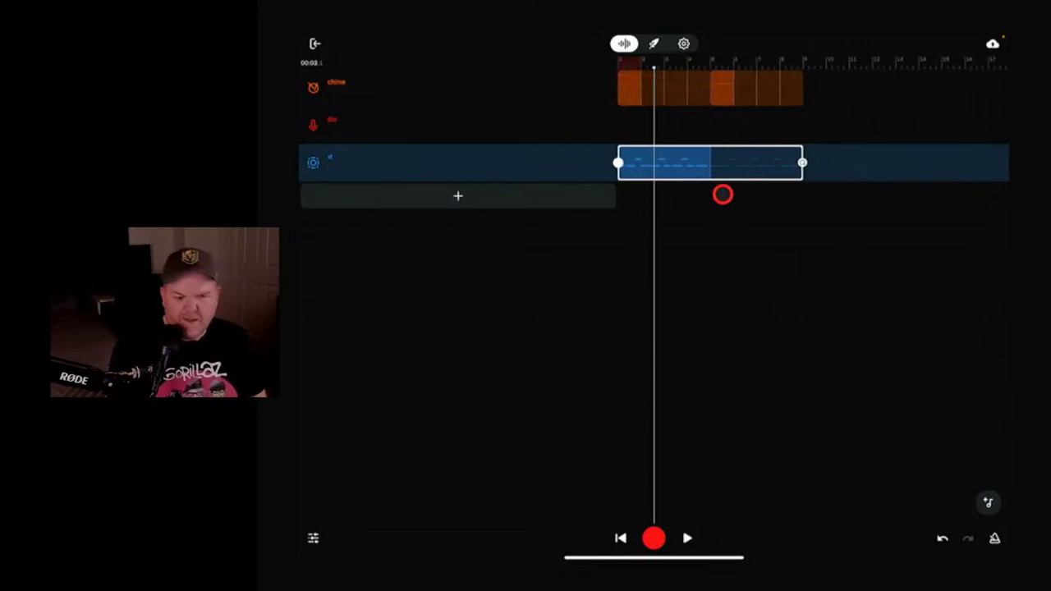
Add a Sampler track, record a sound into its first pad, and close the sampler
click(722, 193)
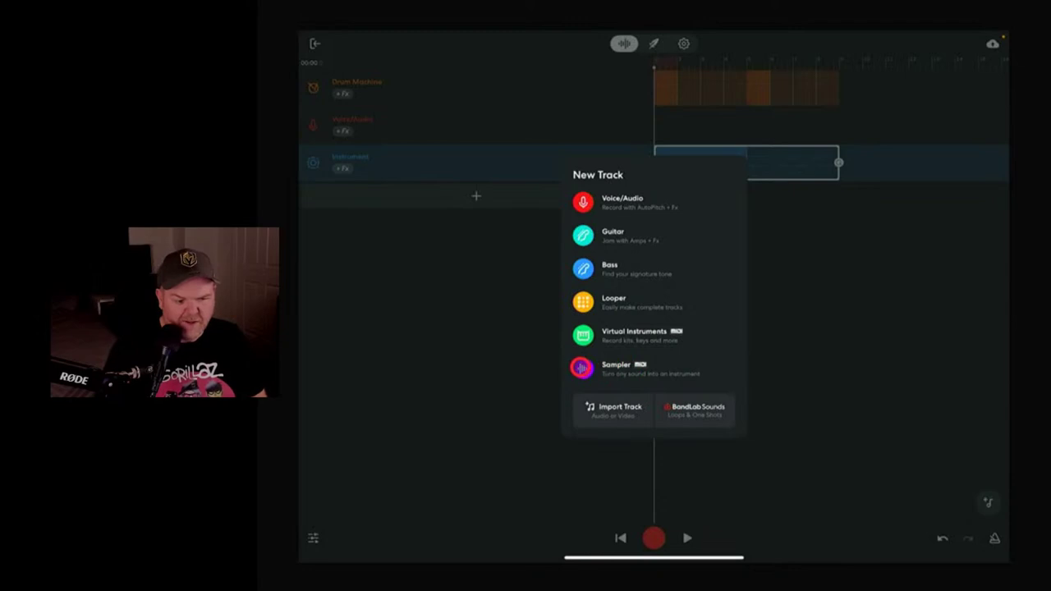
click(582, 367)
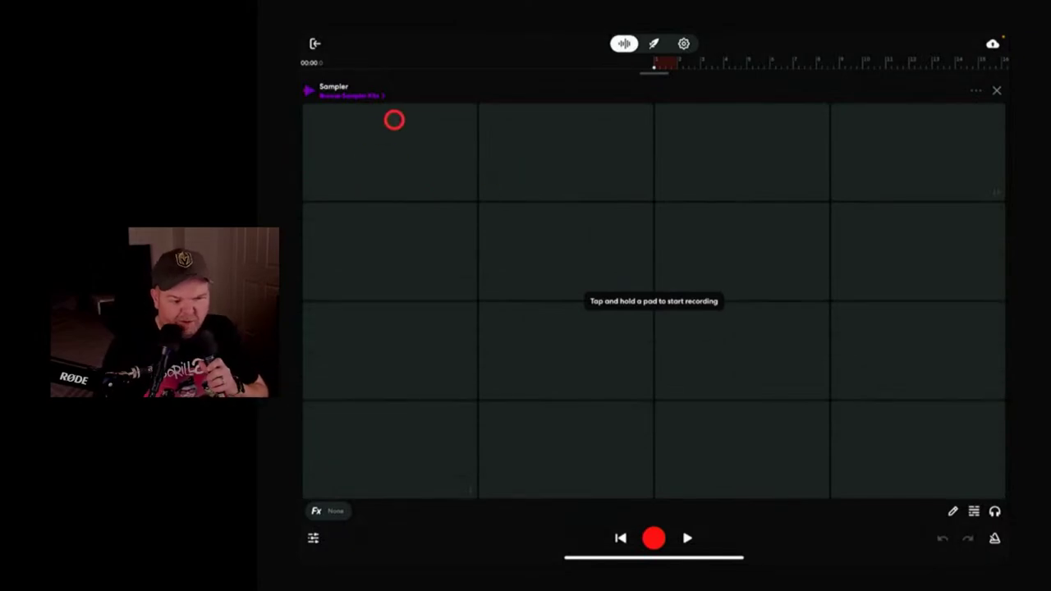
drag(394, 138, 397, 175)
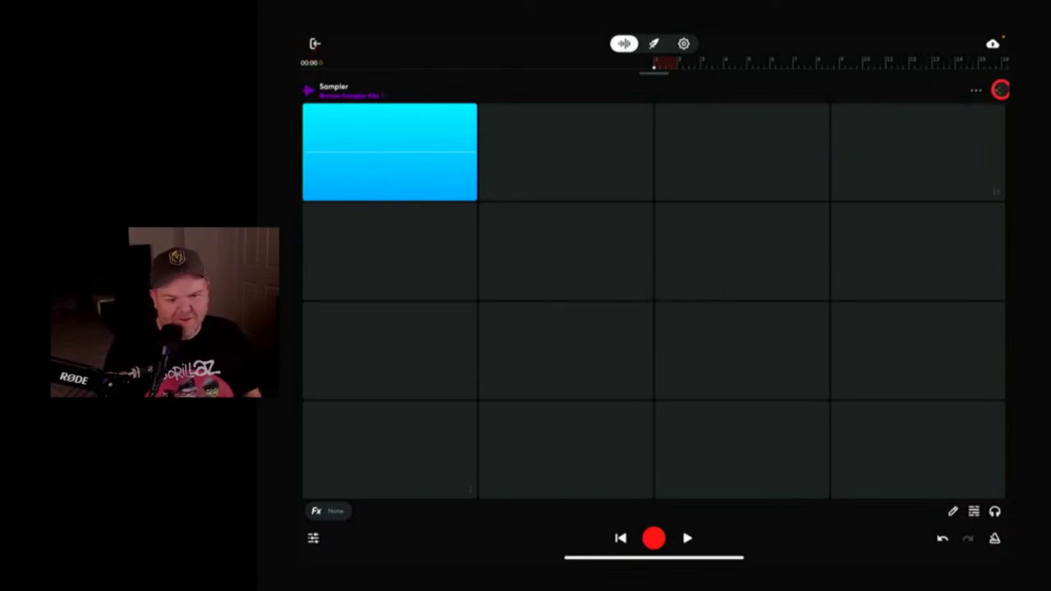
click(996, 91)
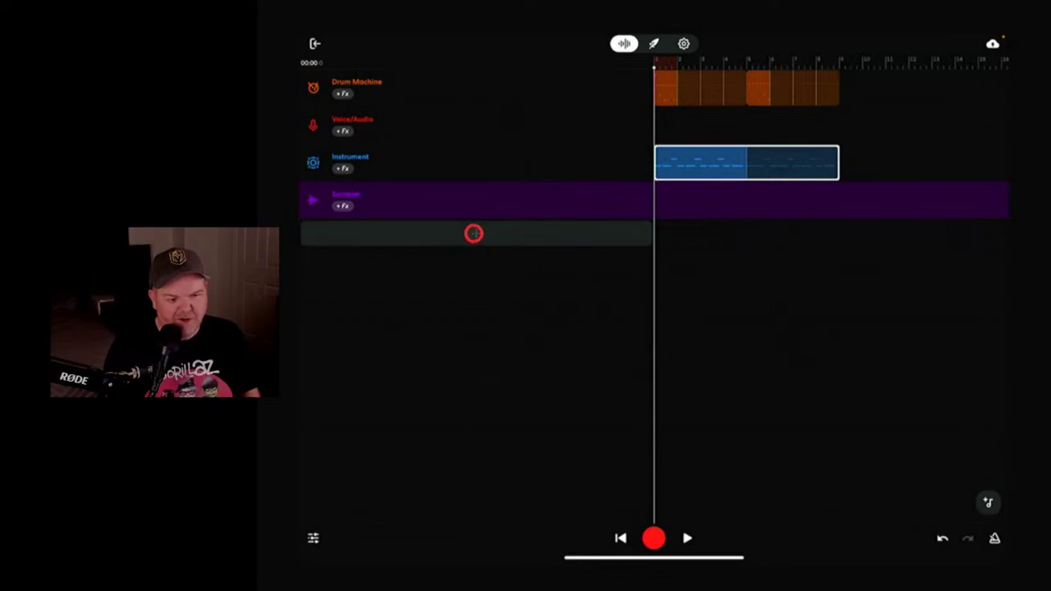
Add a virtual instrument track using the Ukulele from the Guitars category, previewing its sound before choosing it
click(474, 234)
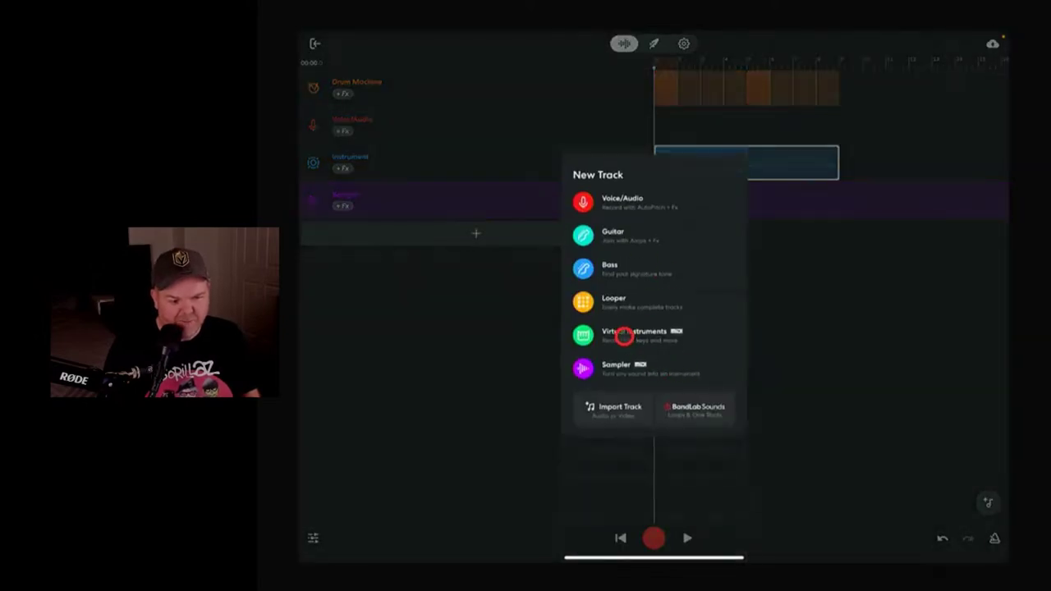
click(624, 337)
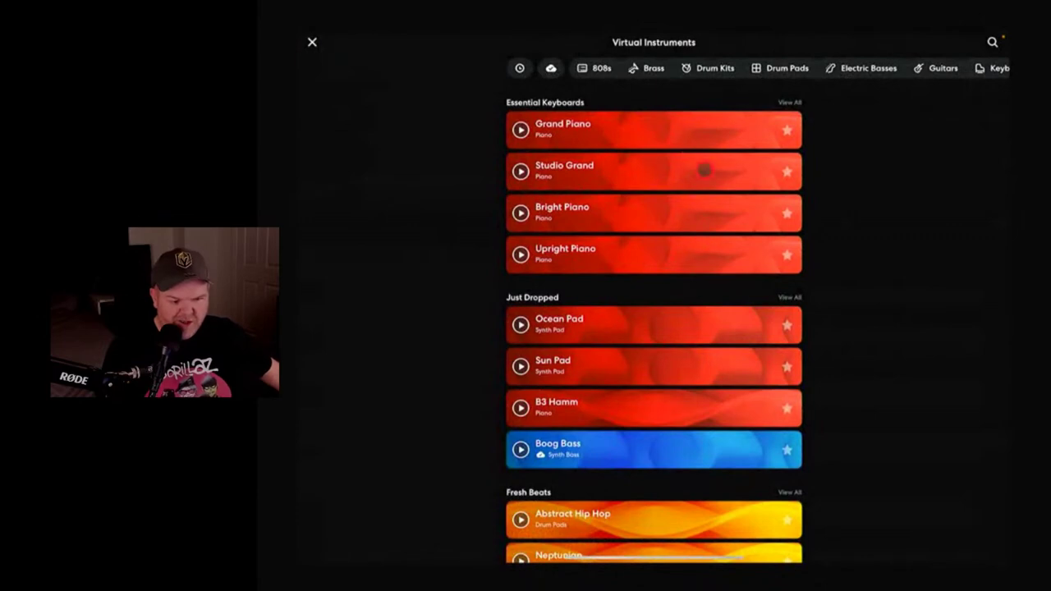
scroll(824, 124, right, 3)
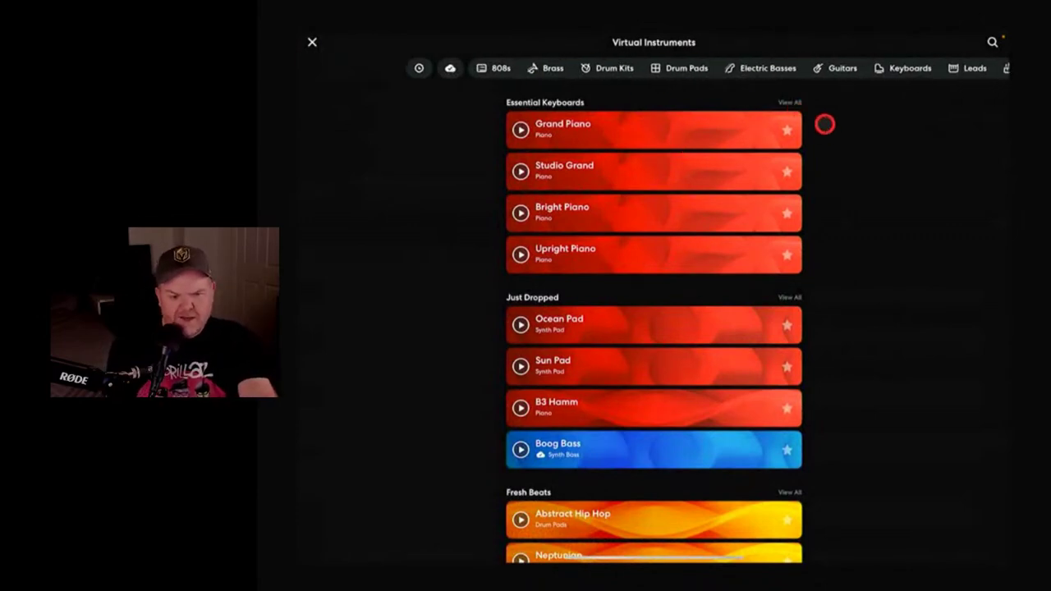
click(776, 68)
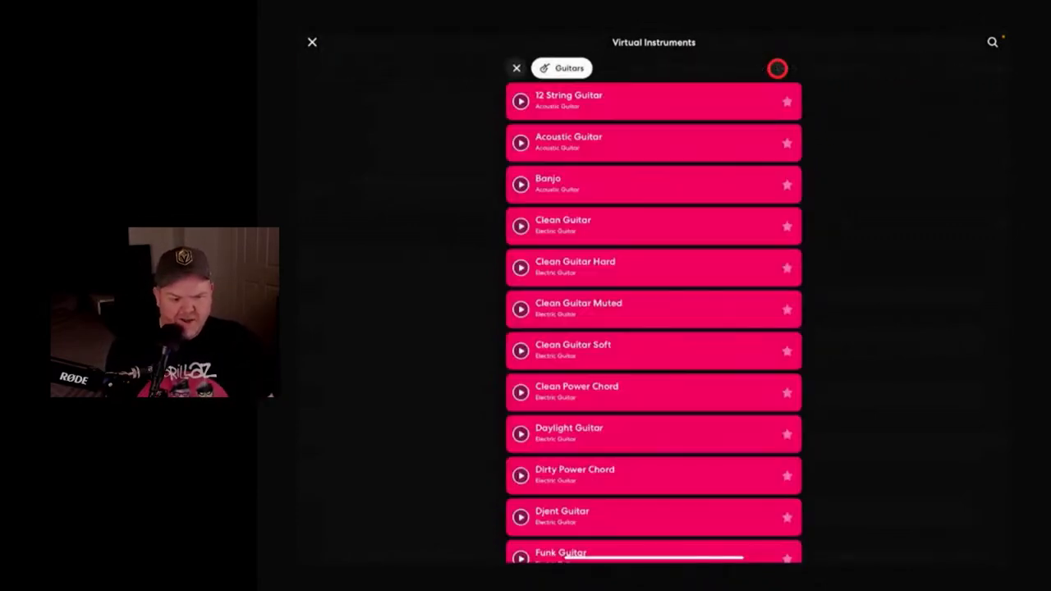
scroll(586, 321, down, 4)
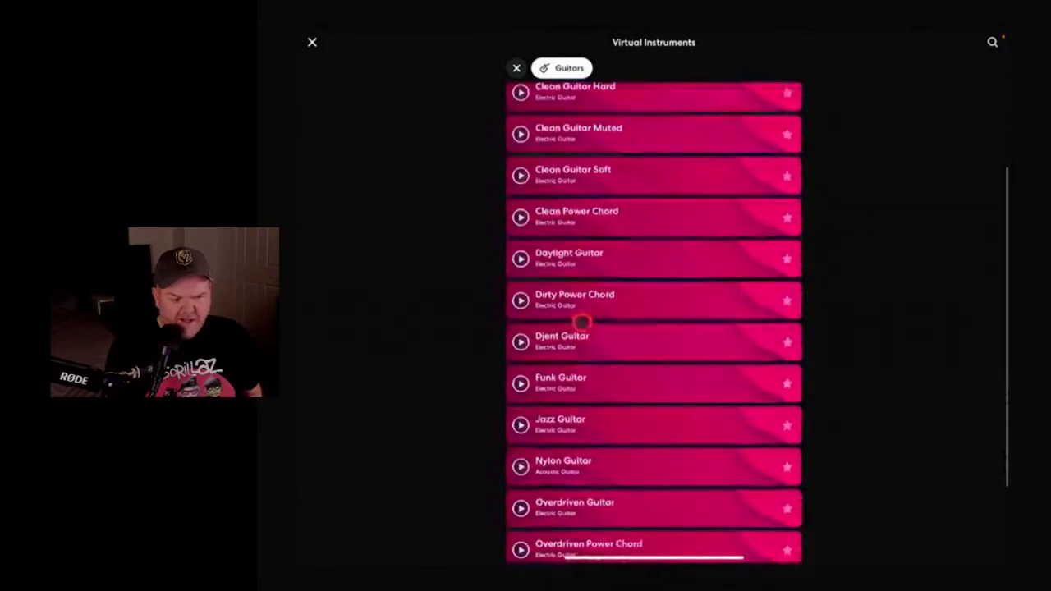
scroll(581, 322, down, 3)
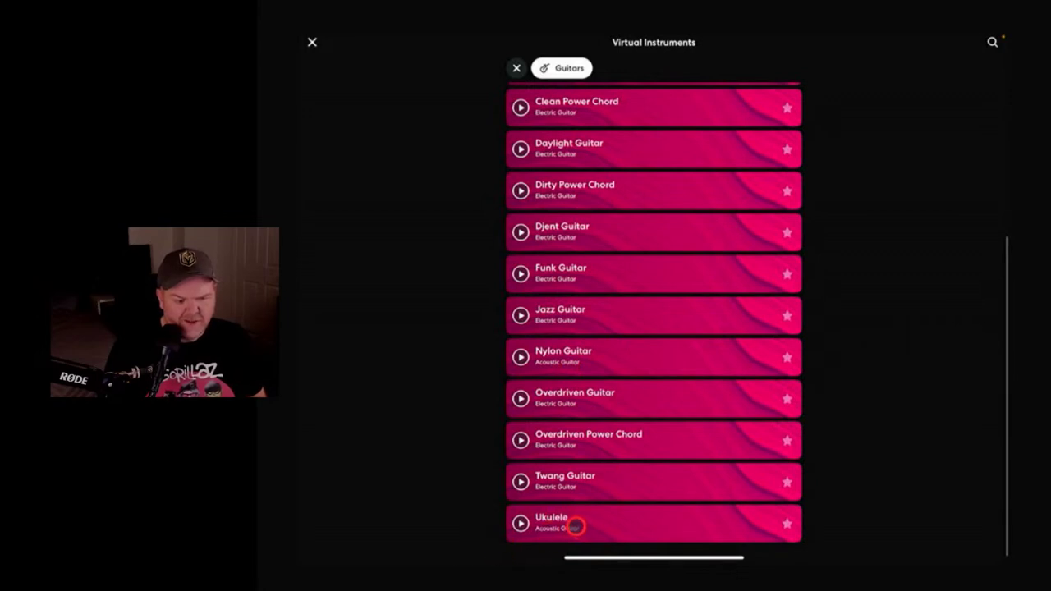
click(521, 524)
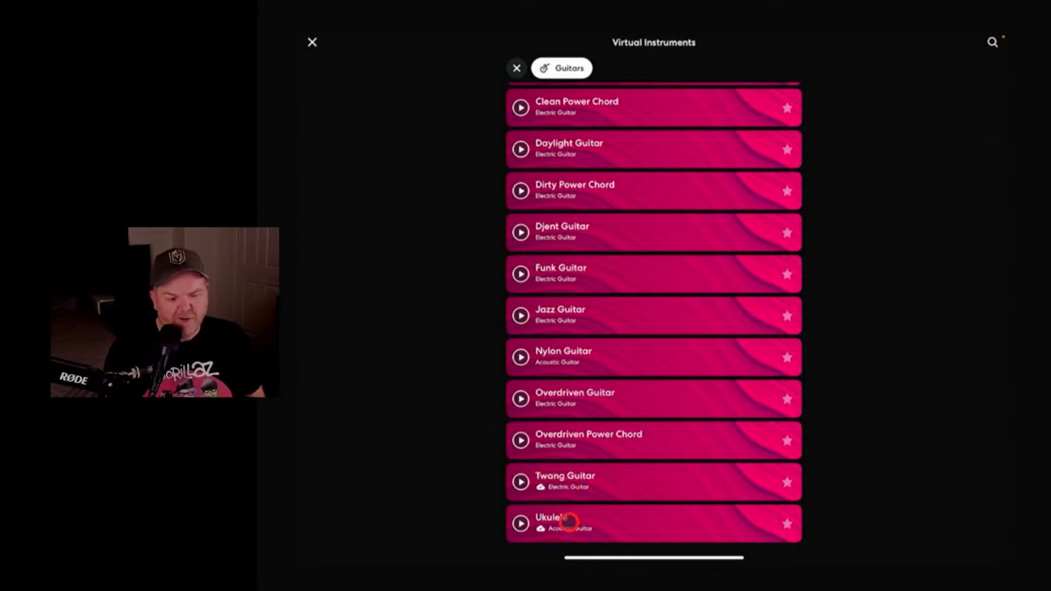
click(566, 521)
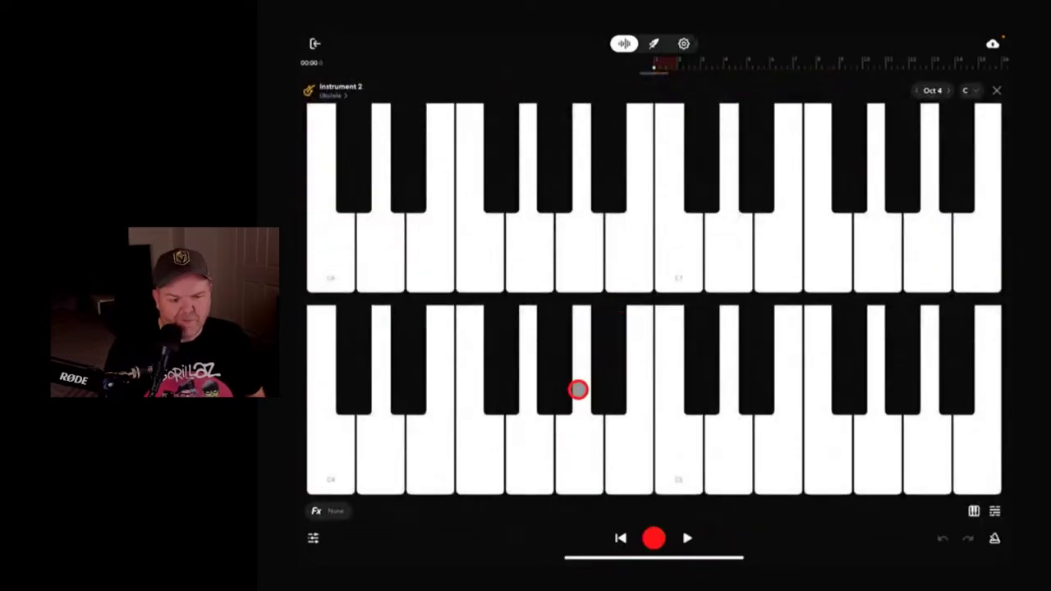
Record a ukulele melody over the drums and bass from bar 1 to just past bar 10, and close the keyboard
click(575, 395)
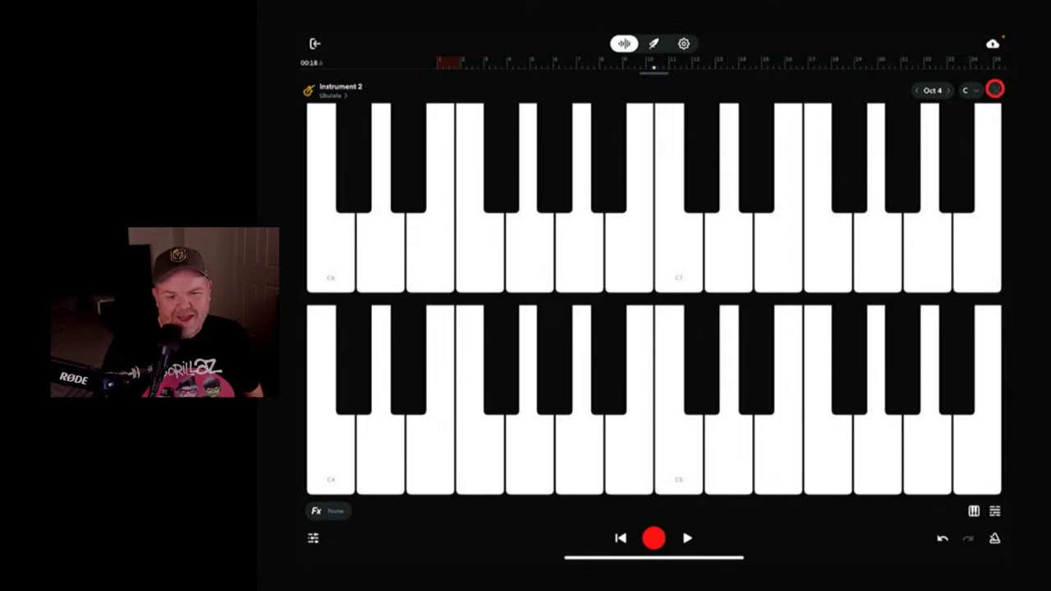
click(998, 93)
scroll(678, 281, left, 10)
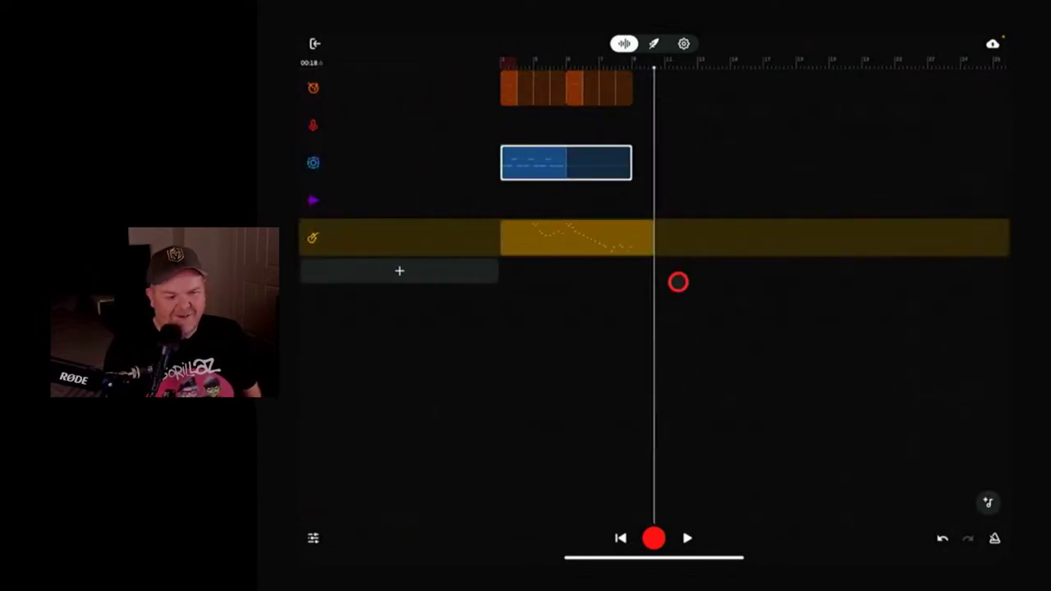
scroll(678, 281, up, 5)
scroll(678, 282, down, 5)
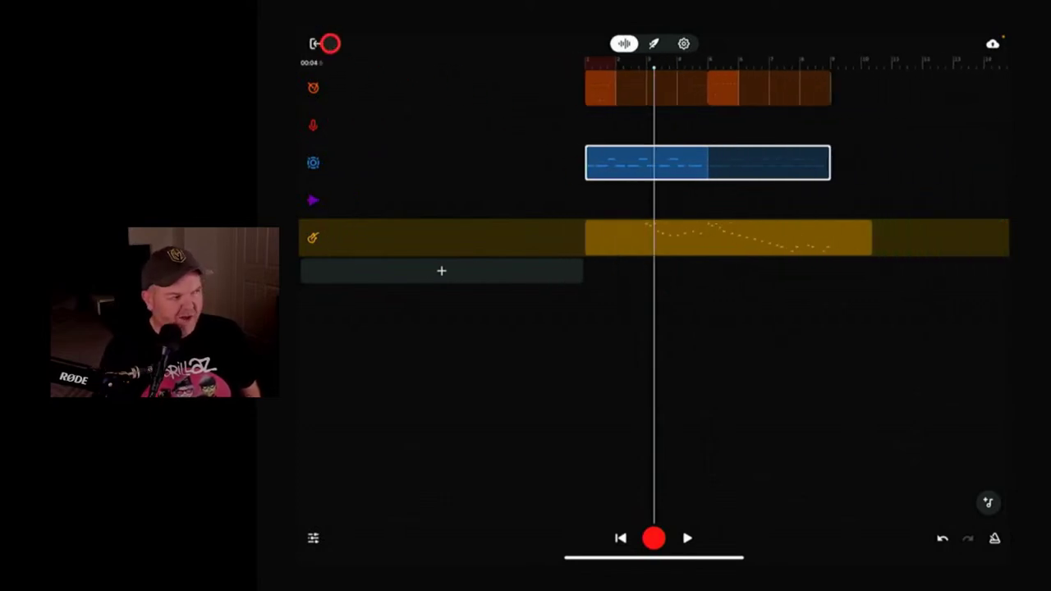
Leave the studio saving all changes, and go back from the Drum Machine project page
click(315, 44)
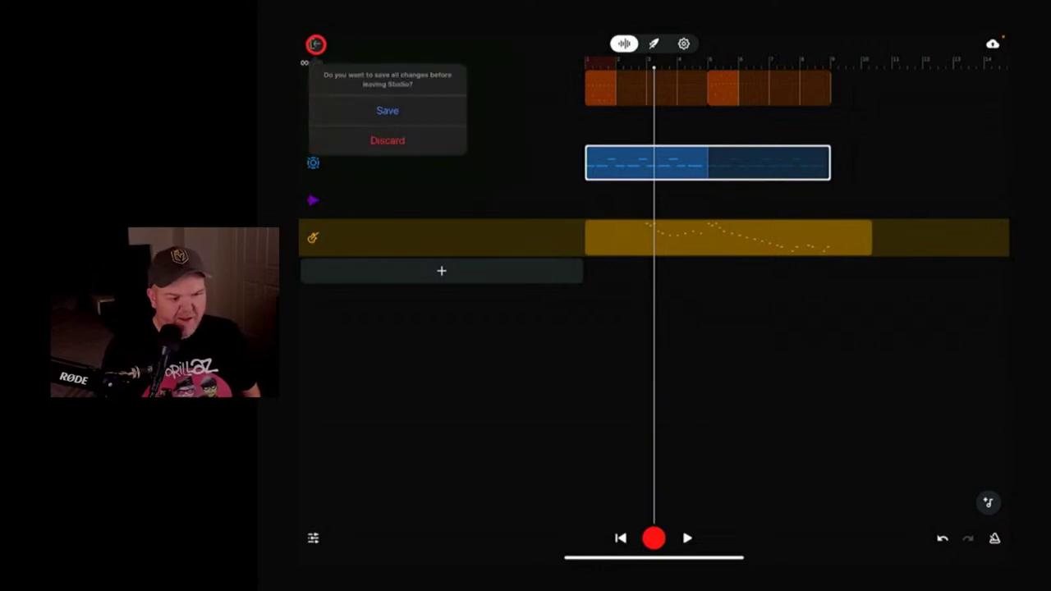
click(426, 110)
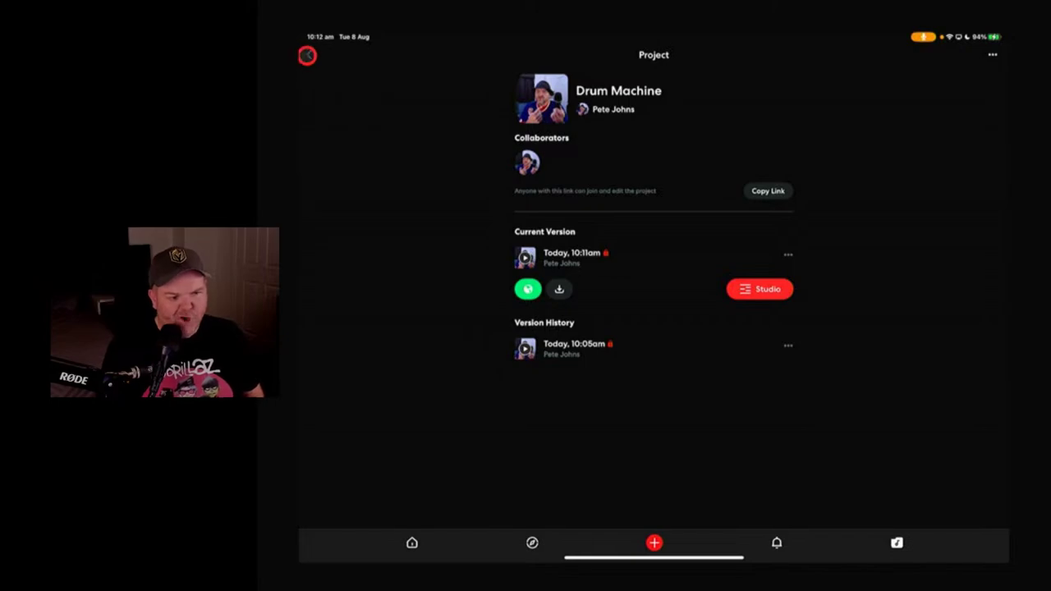
click(307, 55)
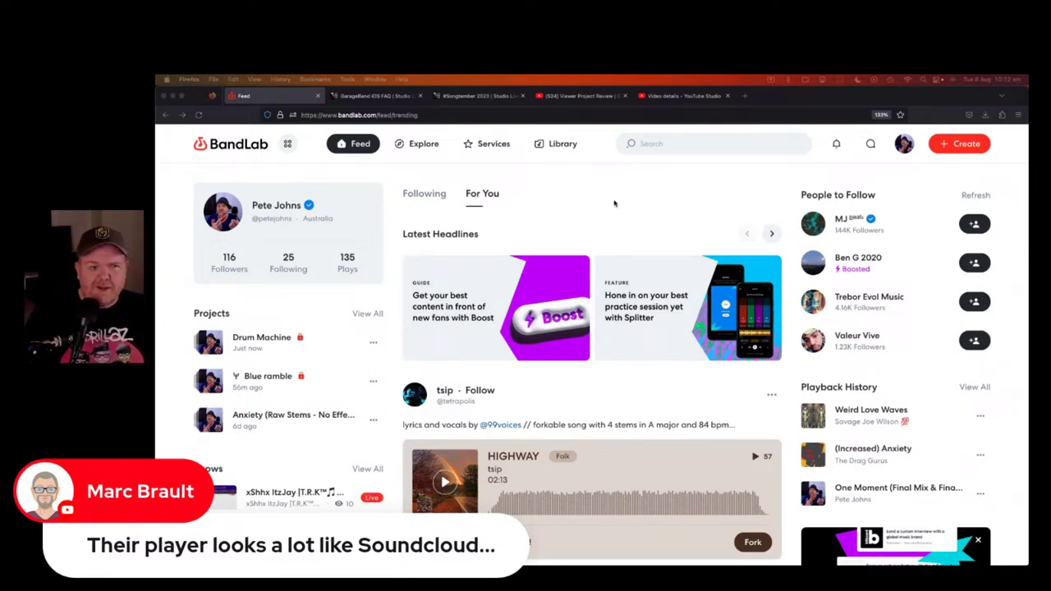
Switch to the BandLab website in Firefox and look through My Projects and Collaborations in the Library
click(550, 144)
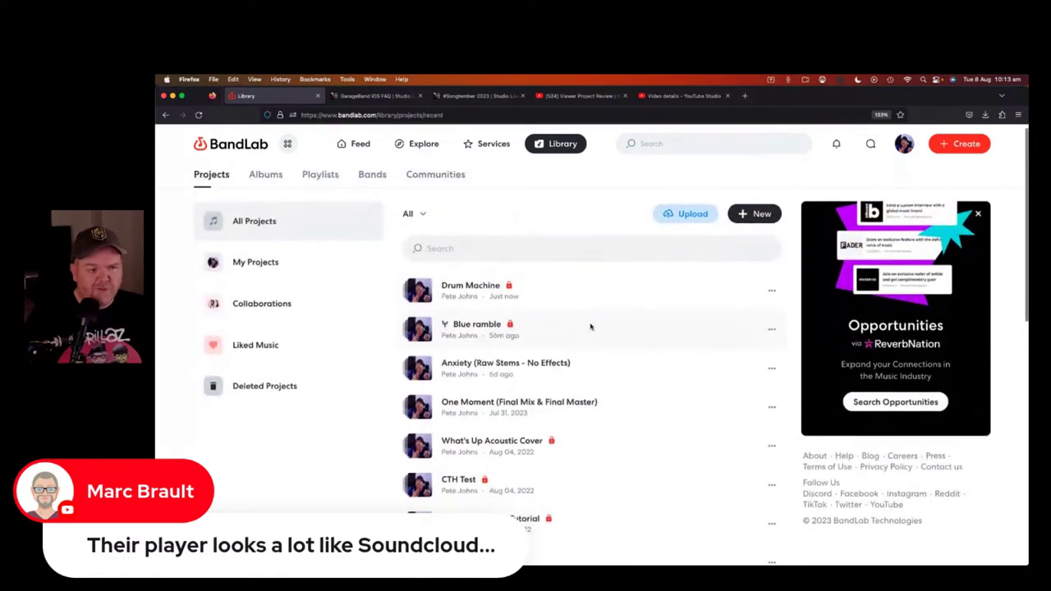
click(277, 269)
scroll(504, 290, down, 10)
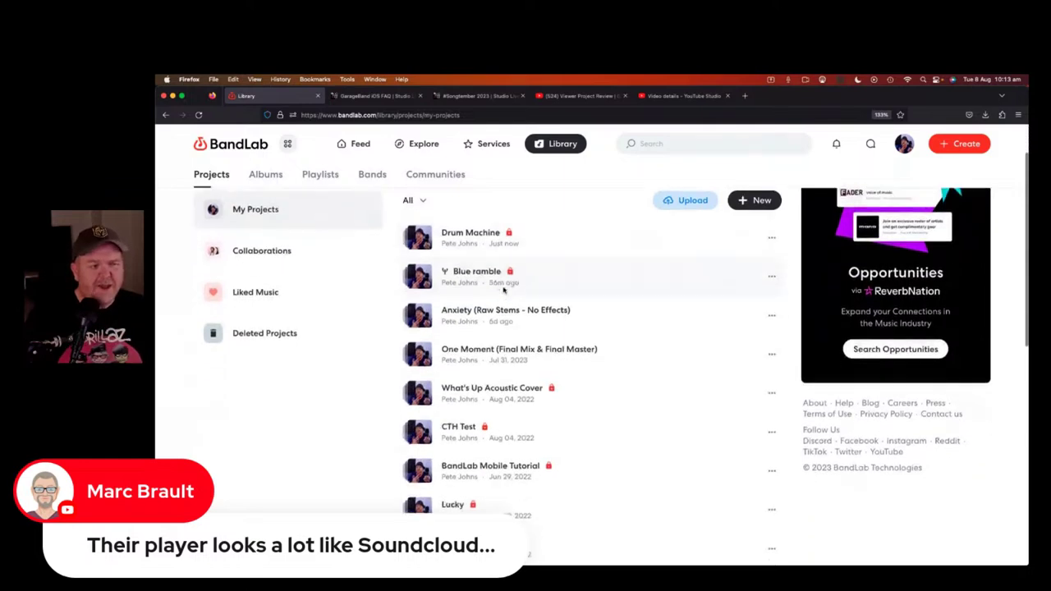
scroll(504, 288, up, 7)
scroll(504, 291, up, 5)
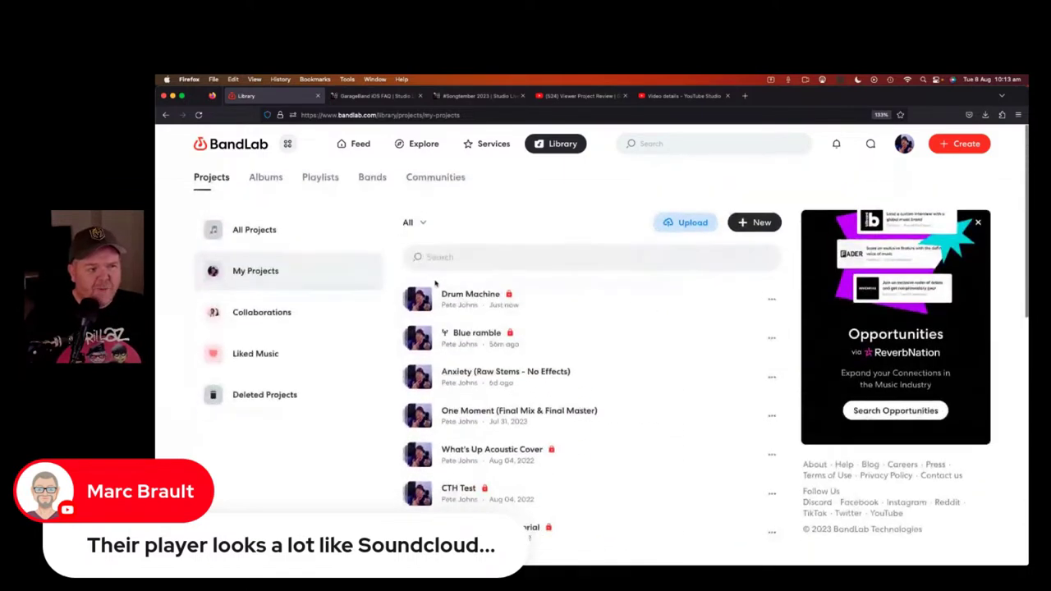
click(312, 309)
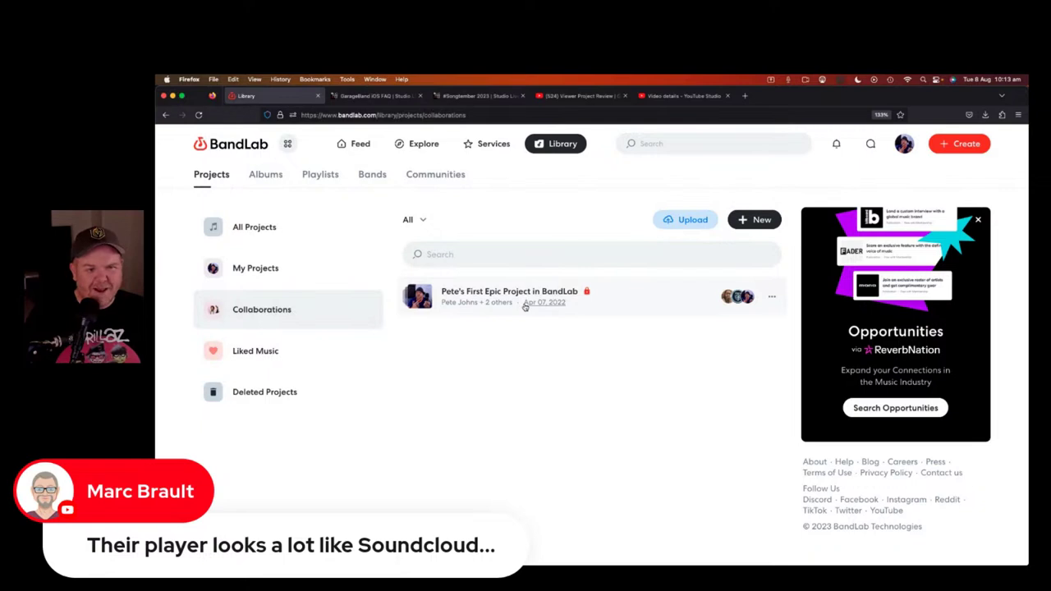
Look through the Liked Music posts and the Deleted Projects list in the Library
click(291, 357)
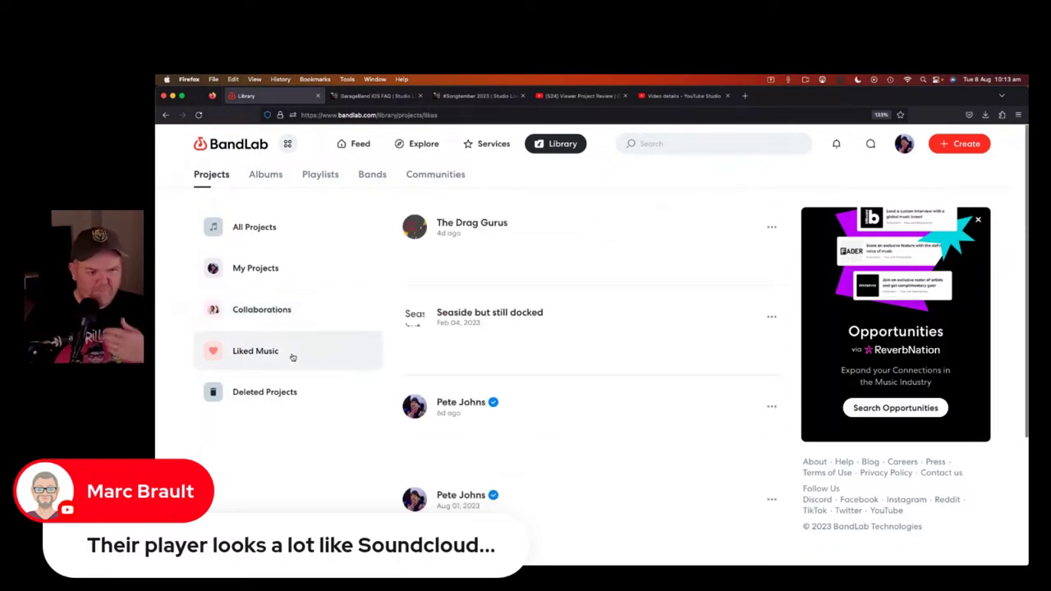
scroll(562, 212, down, 10)
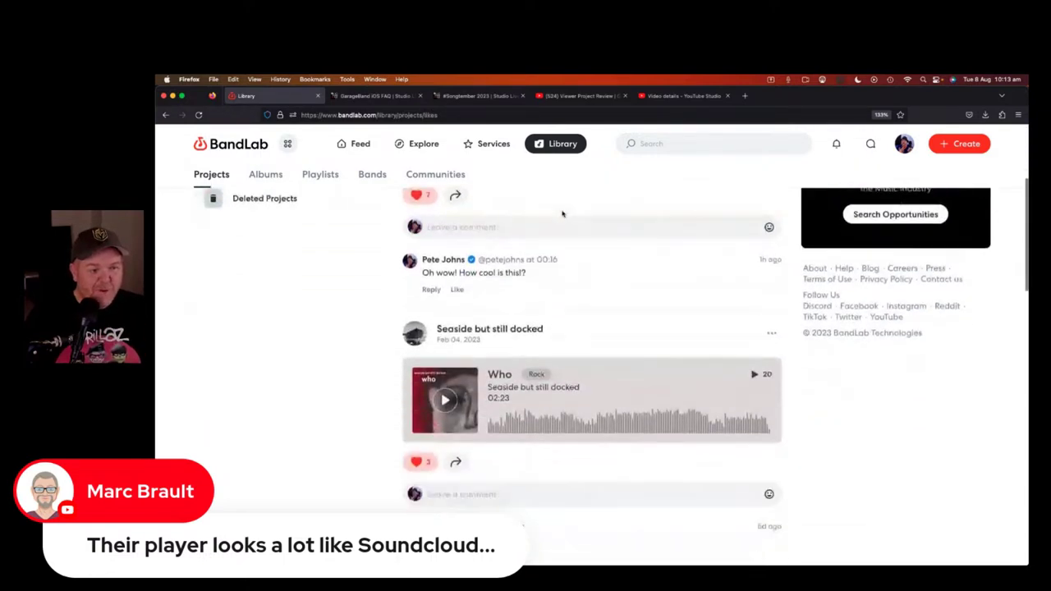
scroll(562, 214, down, 6)
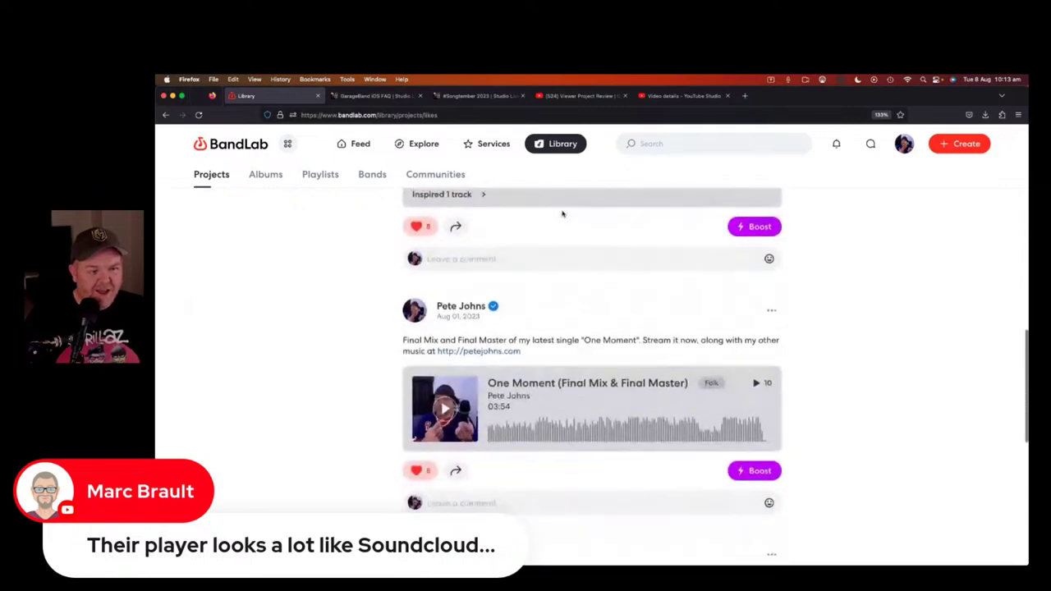
scroll(563, 214, down, 3)
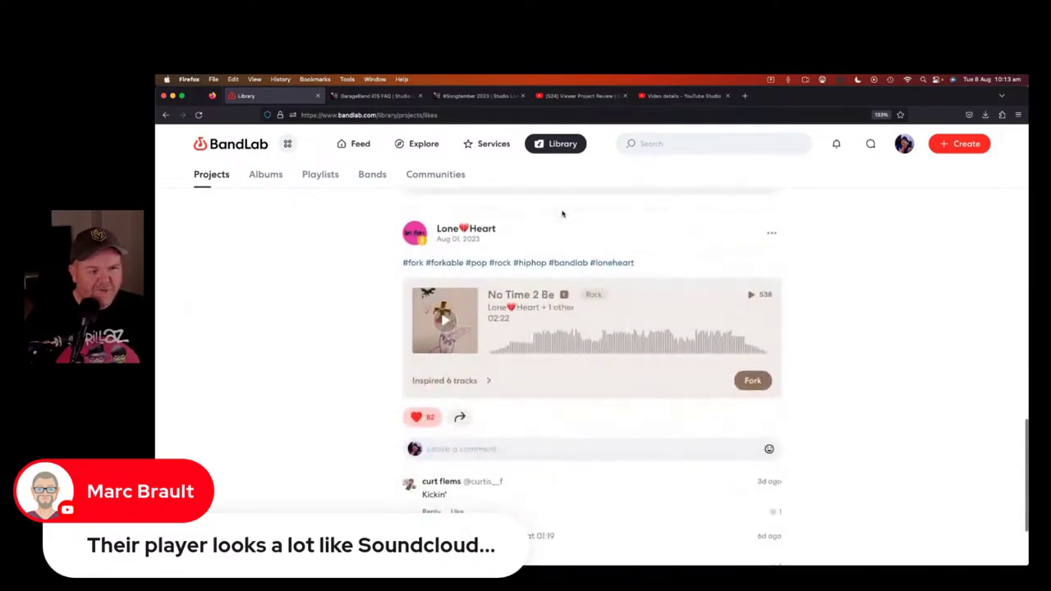
scroll(563, 213, up, 15)
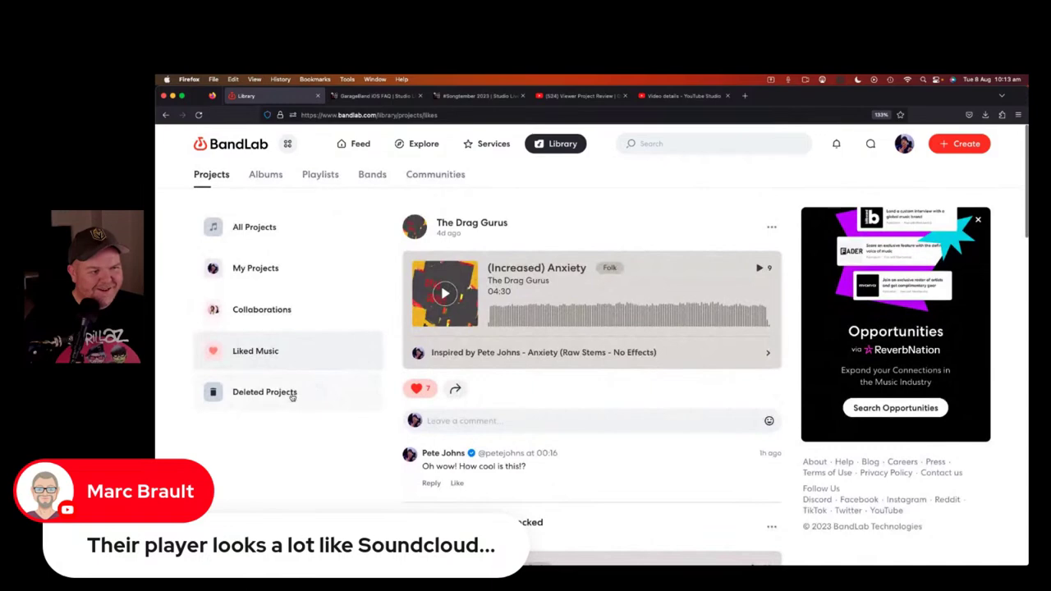
click(290, 394)
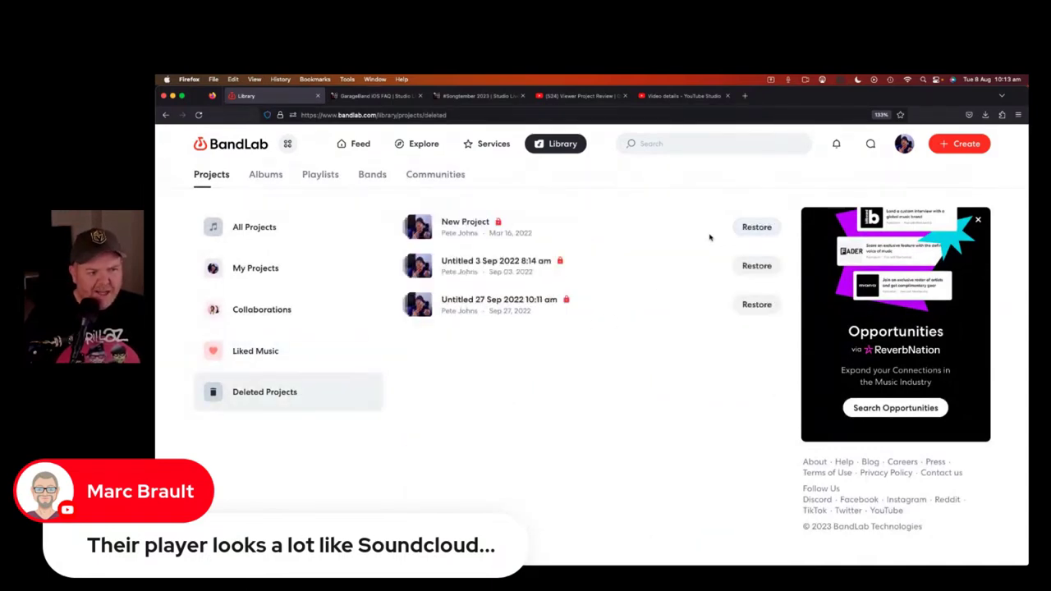
Open the Drum Machine project from All Projects in the web Studio and play it from the start
click(252, 225)
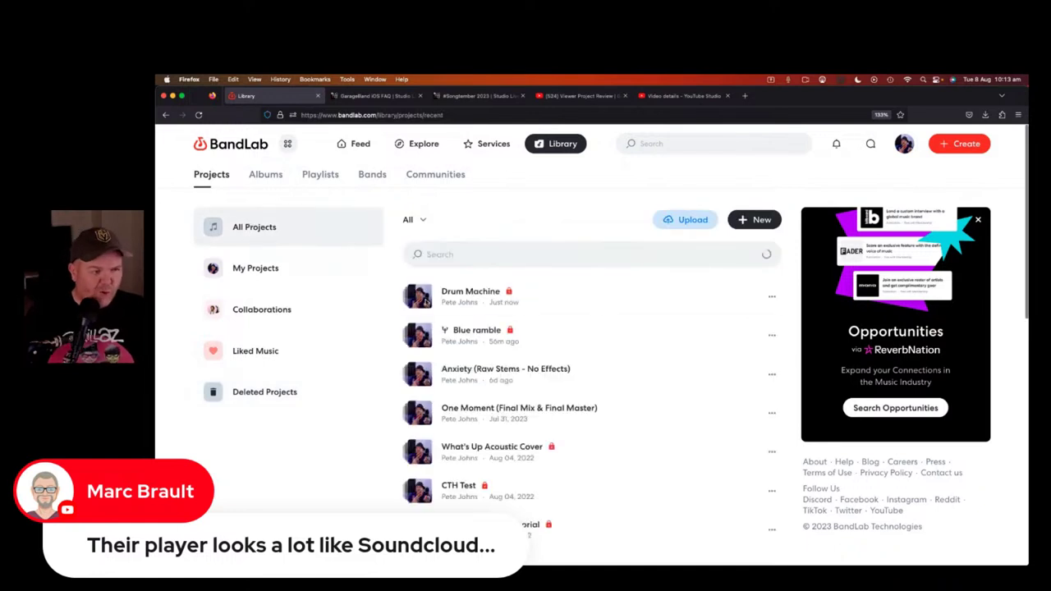
click(474, 293)
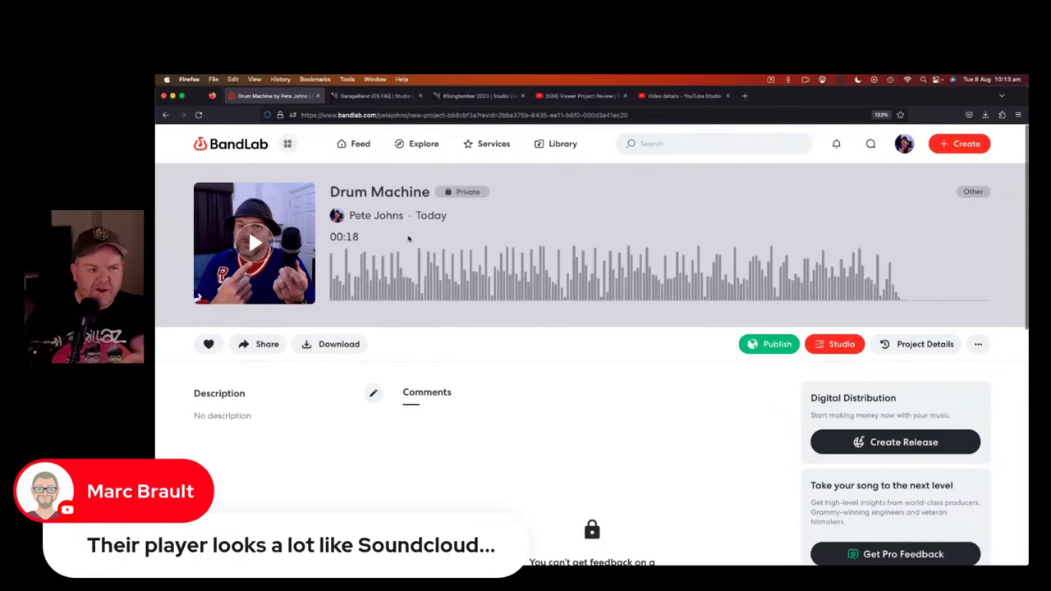
click(837, 344)
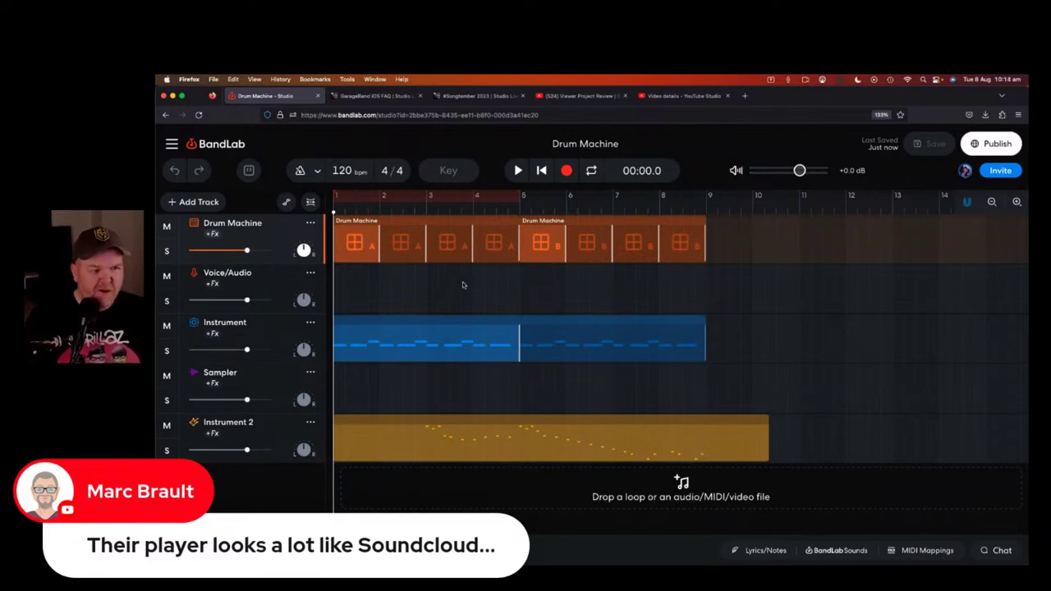
key(space)
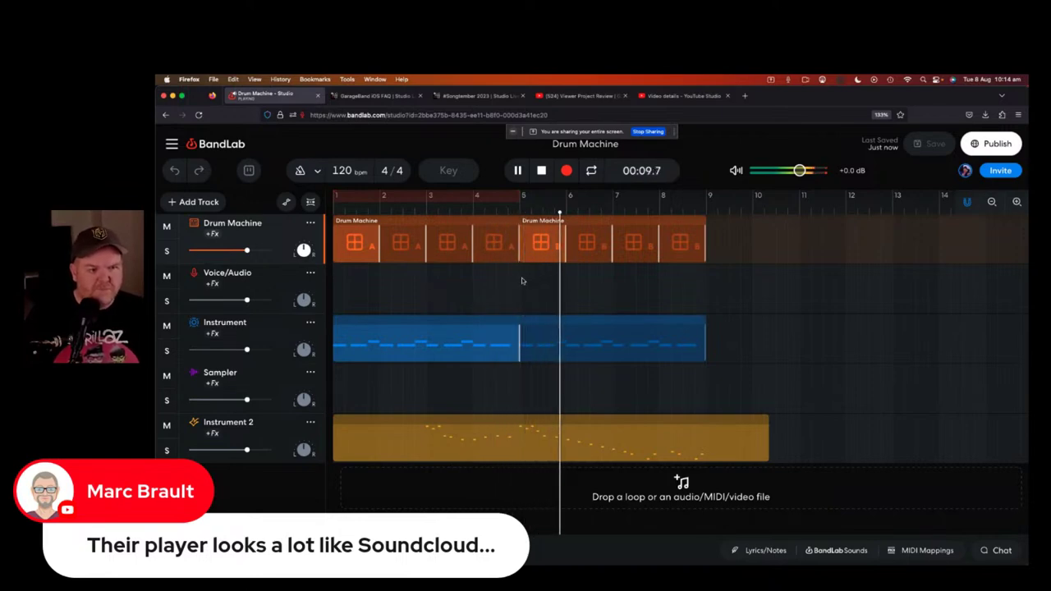
Stop the playback, check the Instrument track's options, and close them without choosing any
key(space)
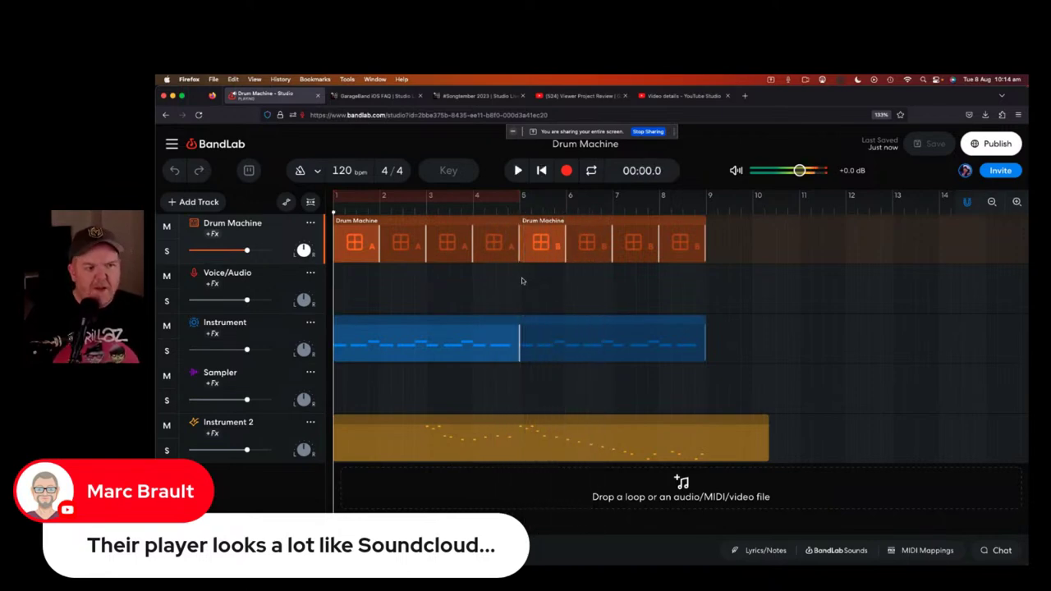
click(311, 323)
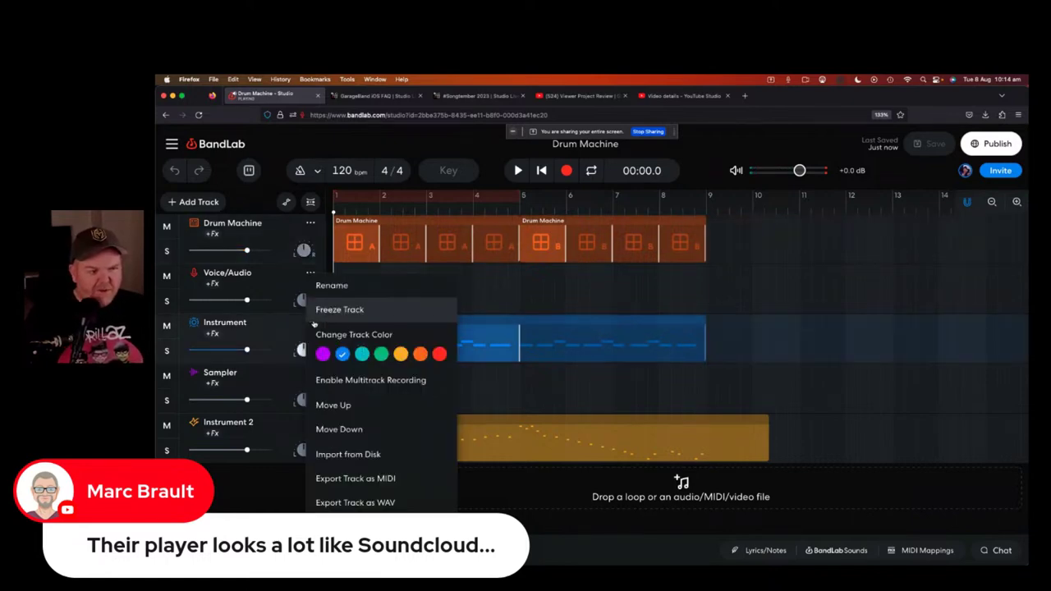
click(506, 305)
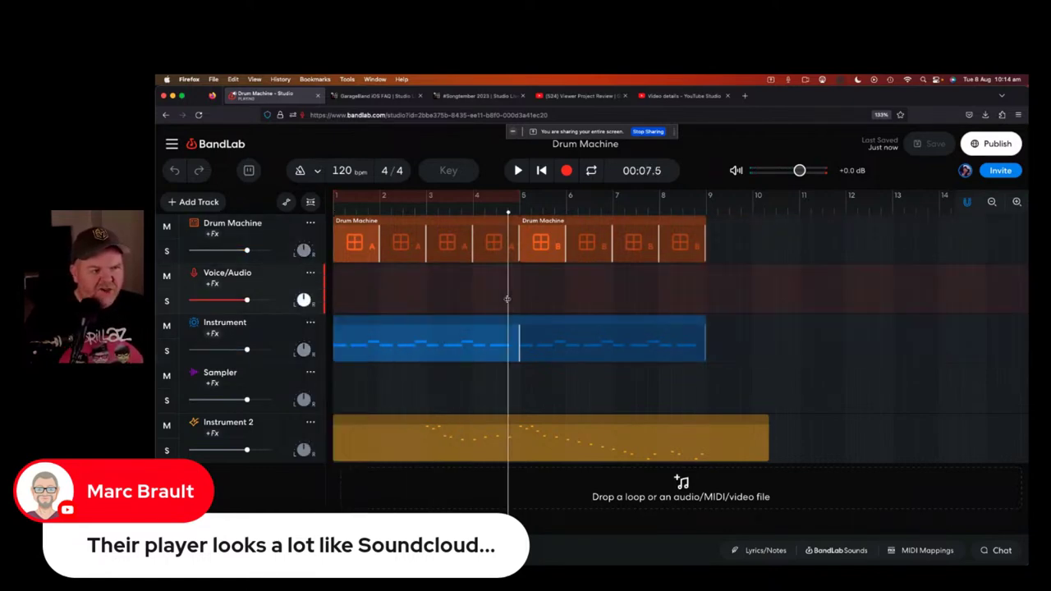
Open the Instrument track's region in the MIDI editor and quantize all its notes to 1/8
click(401, 350)
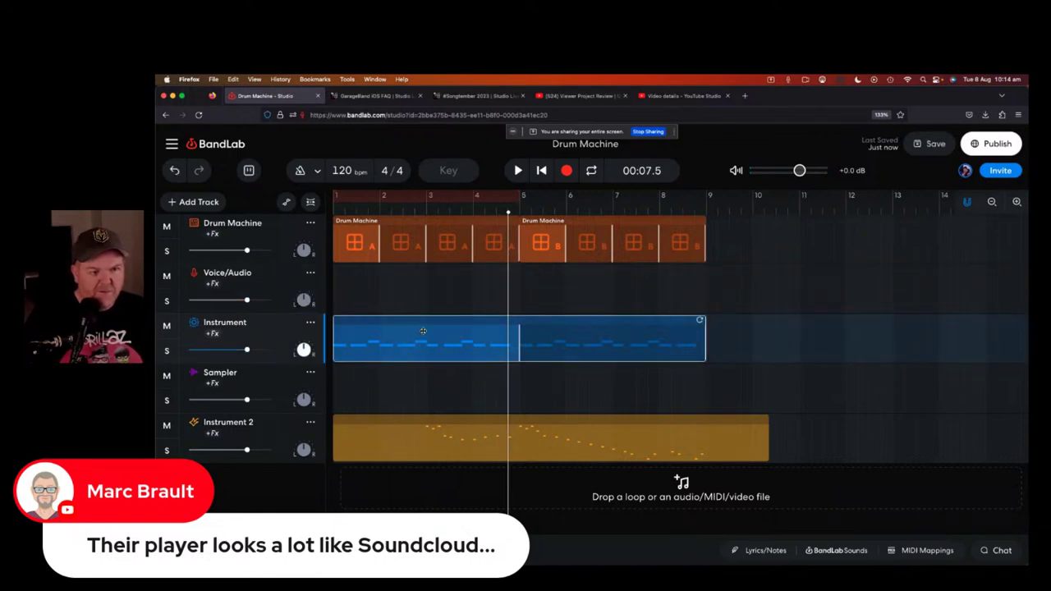
double_click(423, 331)
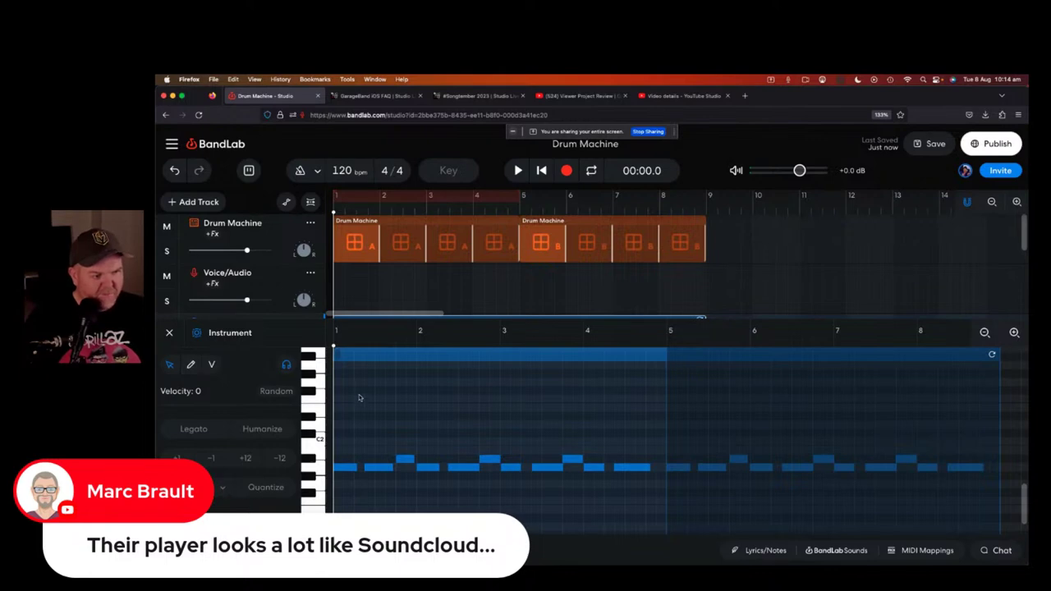
key(super+a)
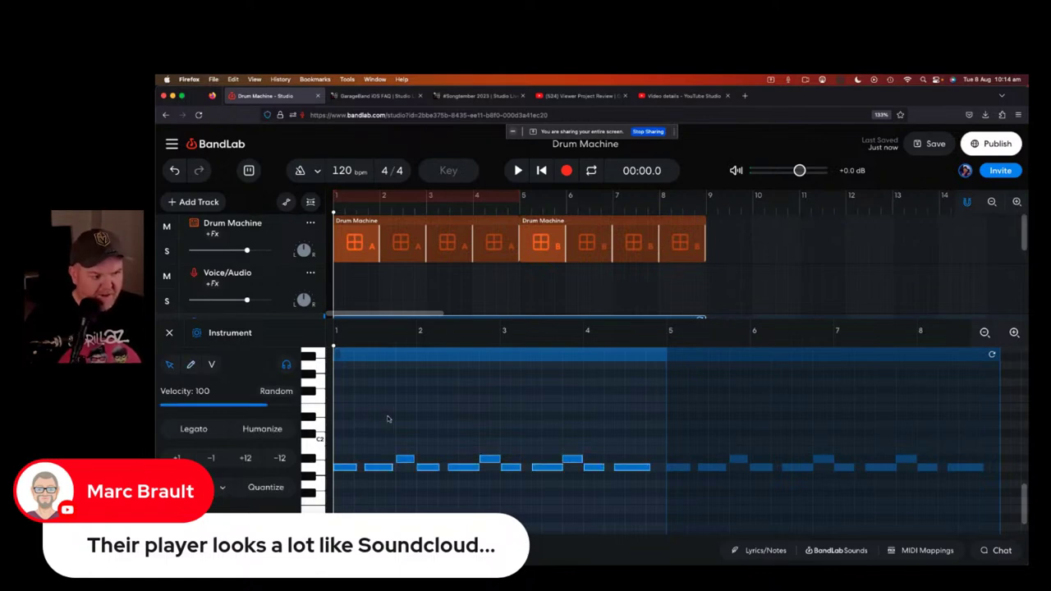
click(223, 488)
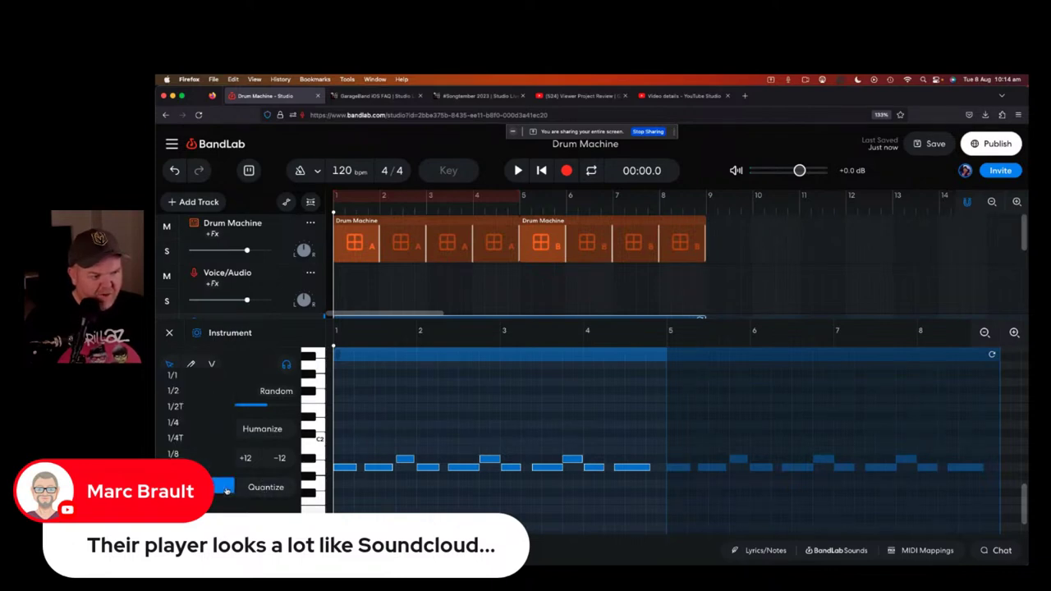
click(200, 455)
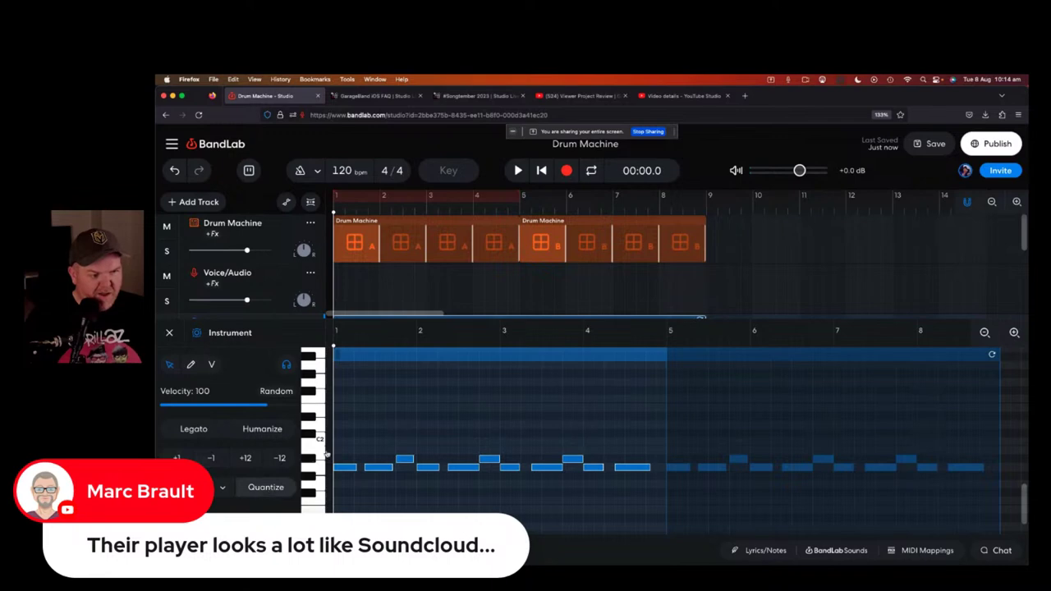
Play the project from the start to hear the quantized notes, stop it, and close the MIDI editor
key(space)
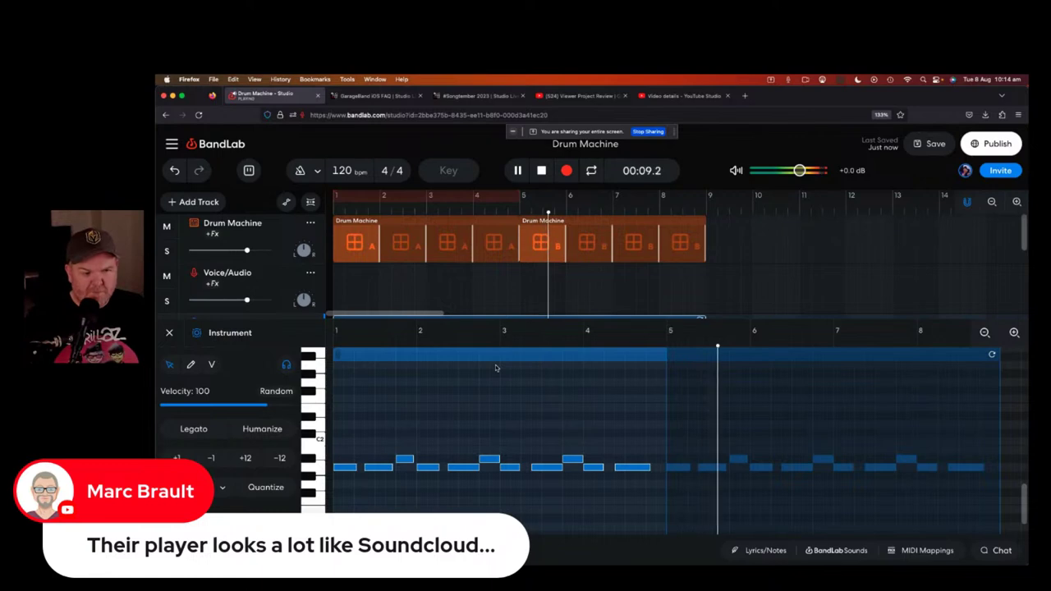
key(space)
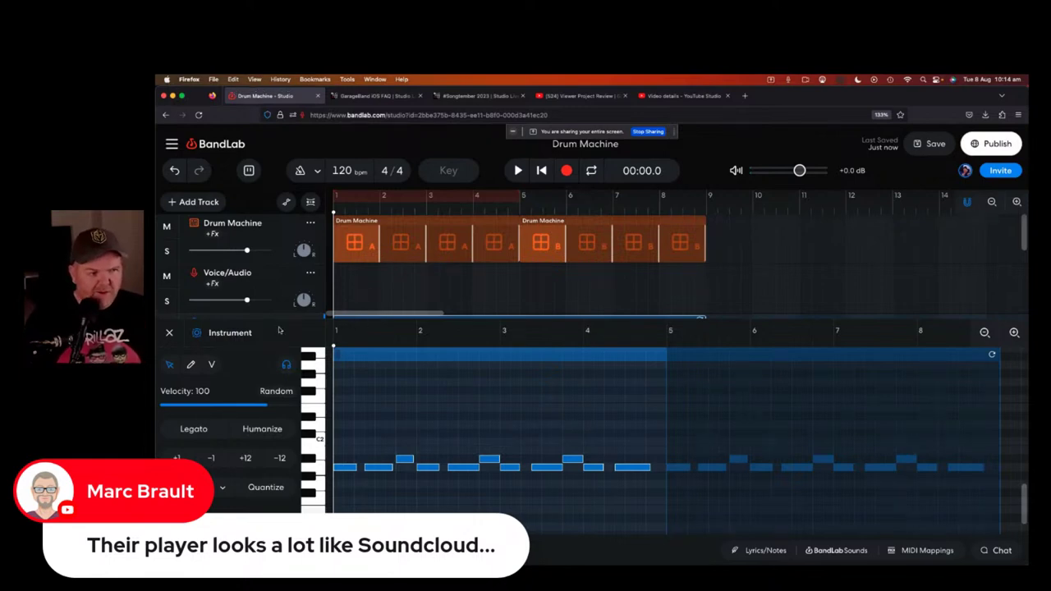
click(170, 333)
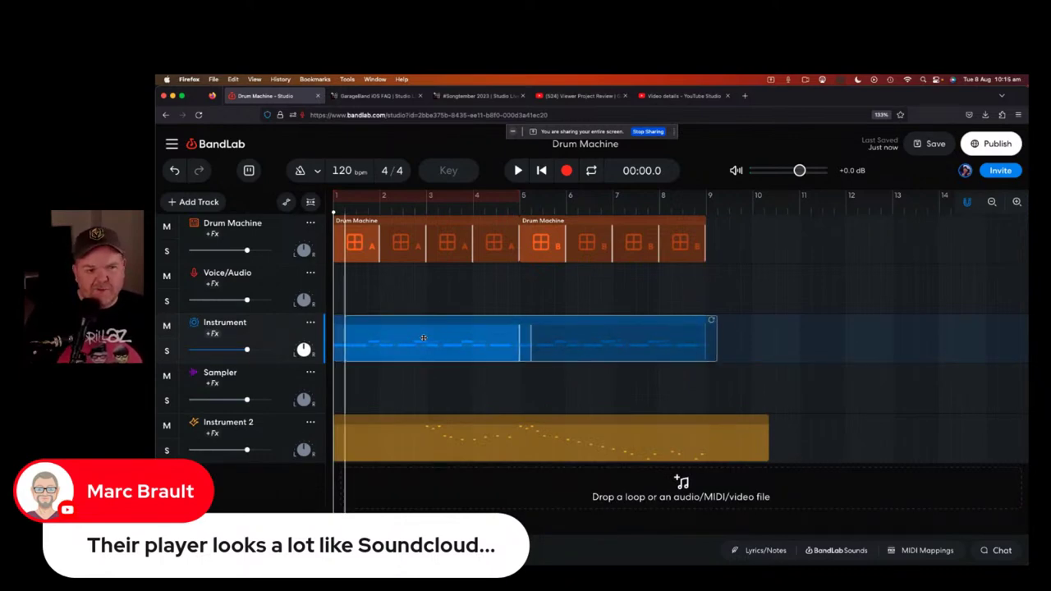
mouse_move(399, 334)
mouse_down()
mouse_move(461, 340)
mouse_move(409, 337)
mouse_up()
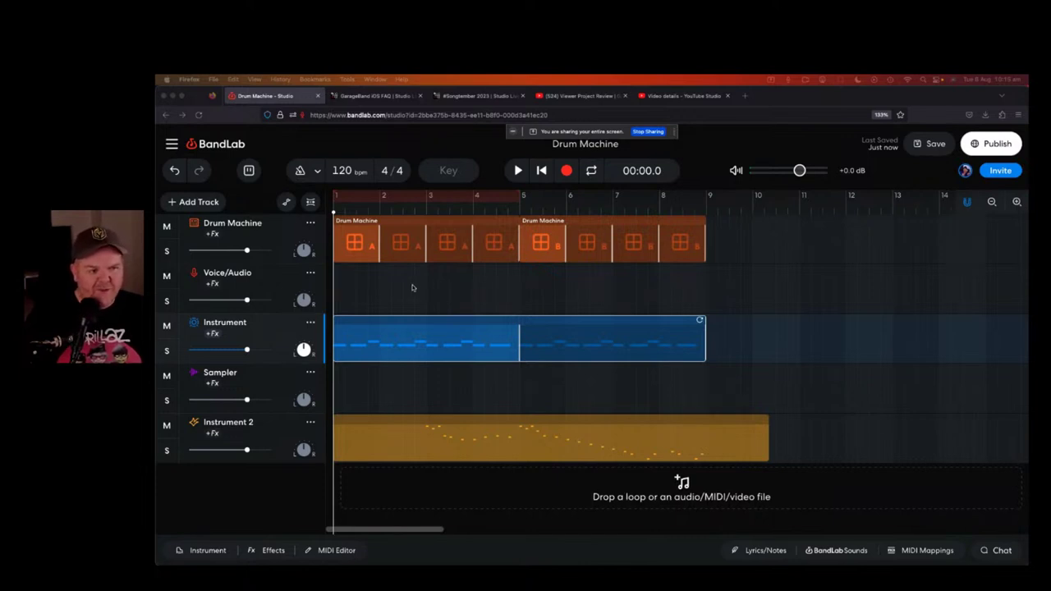
click(321, 236)
click(320, 333)
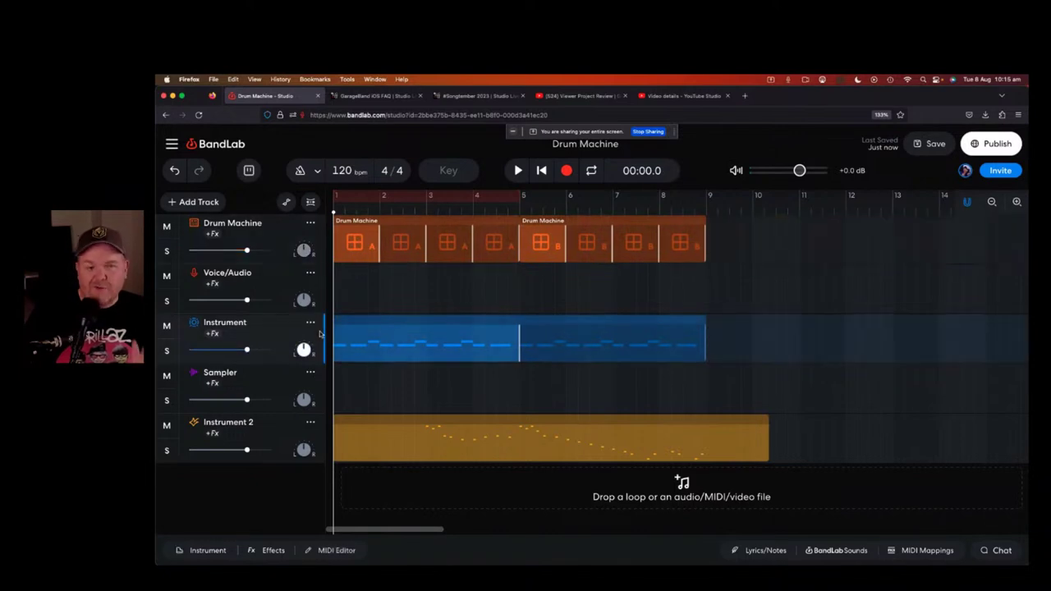
click(319, 442)
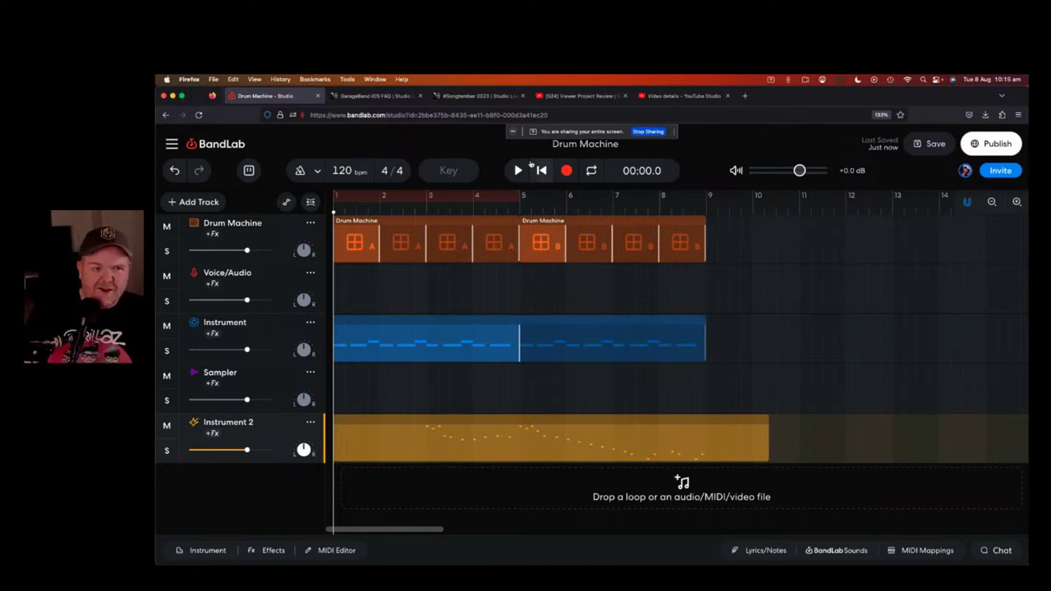
click(513, 133)
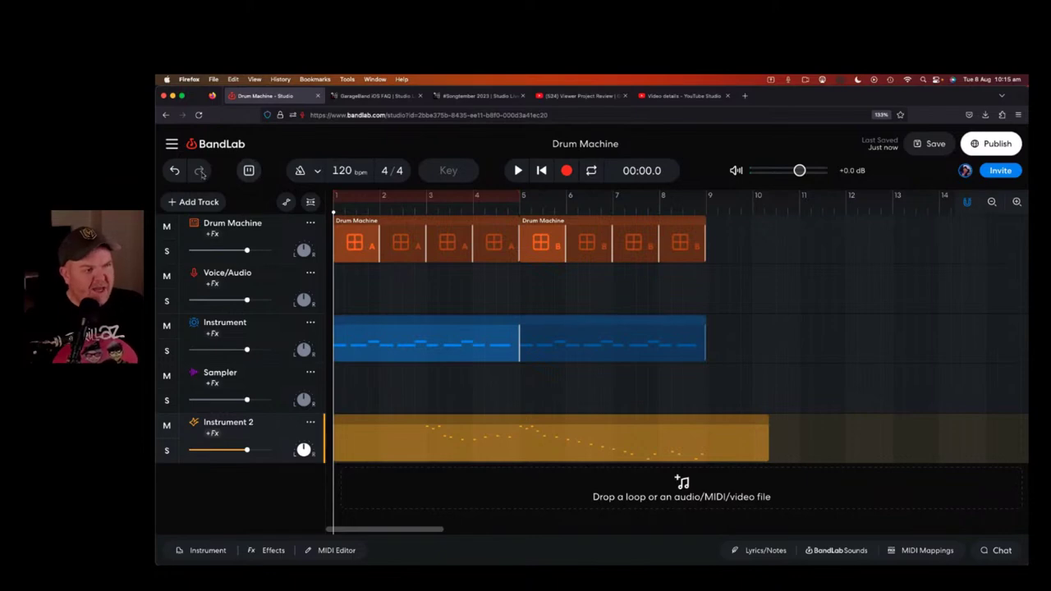
Exit the Studio and save the changes to the Drum Machine project
click(172, 145)
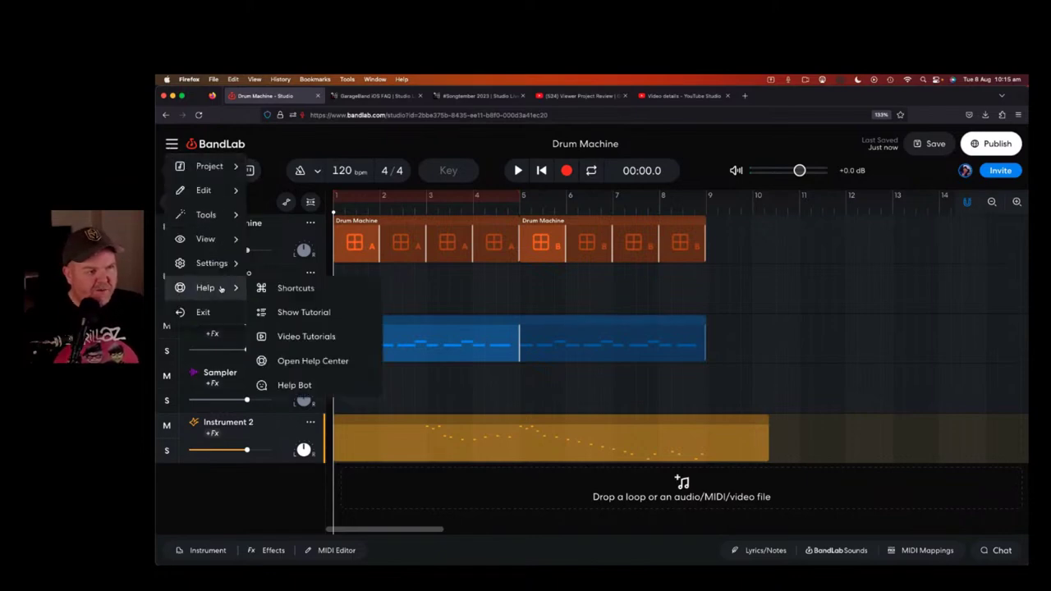
click(212, 312)
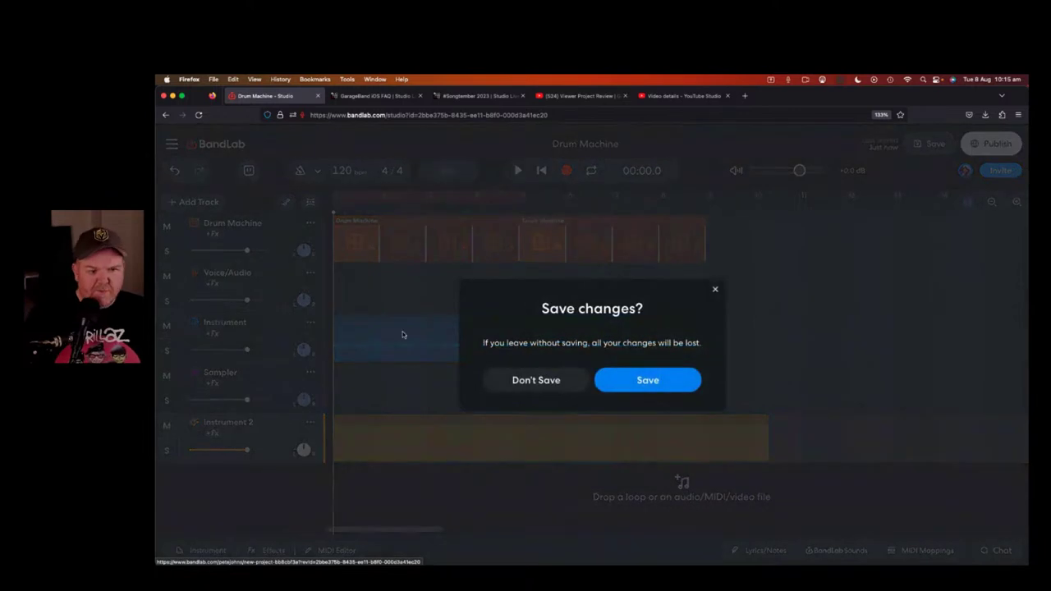
click(641, 385)
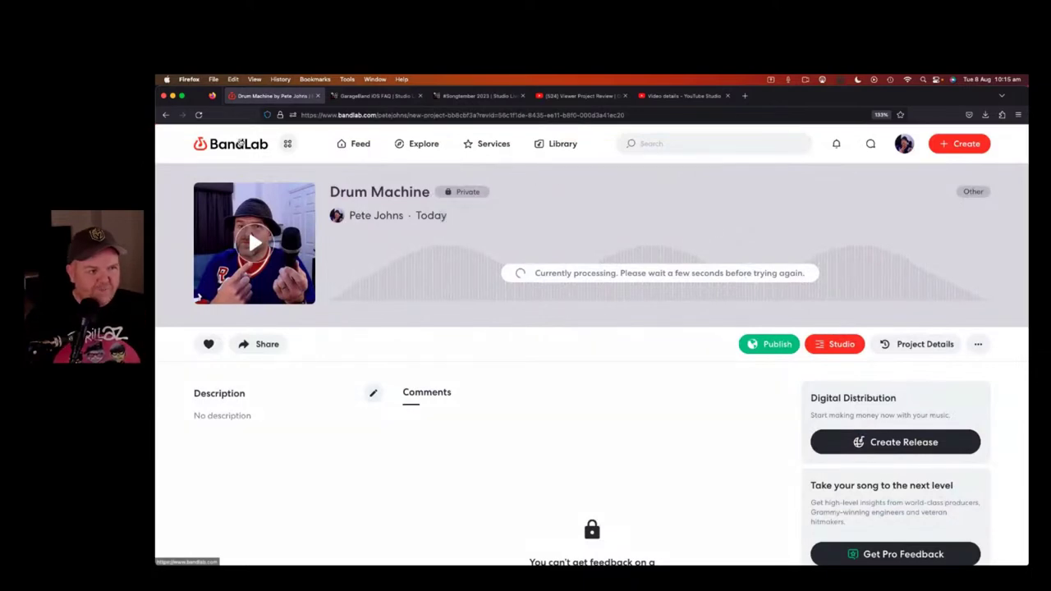
Go to the home feed and on to the Library, and open the Anxiety (Raw Stems - No Effects) project page
click(238, 145)
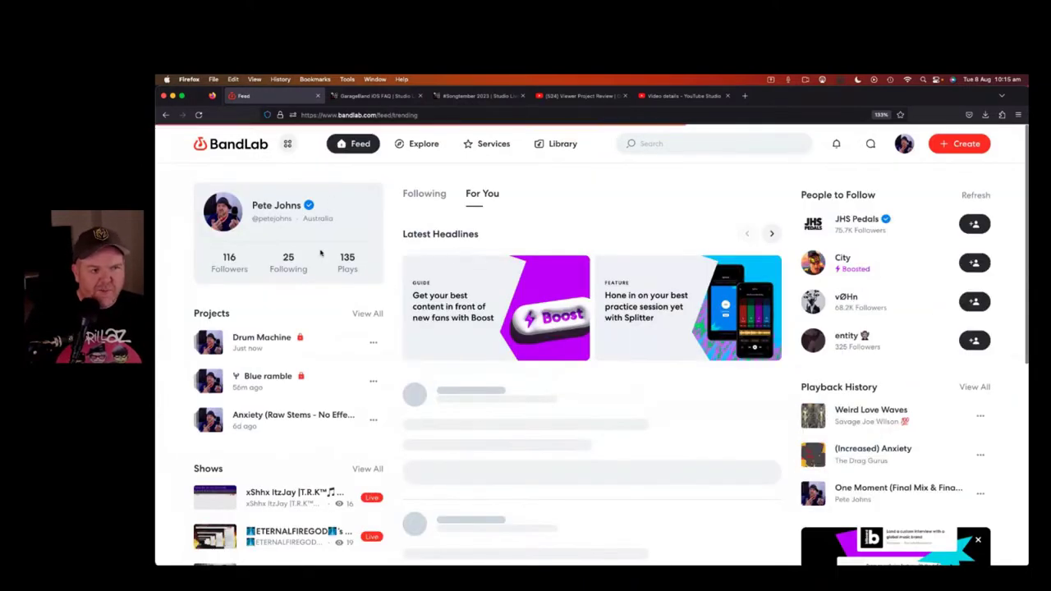
click(561, 144)
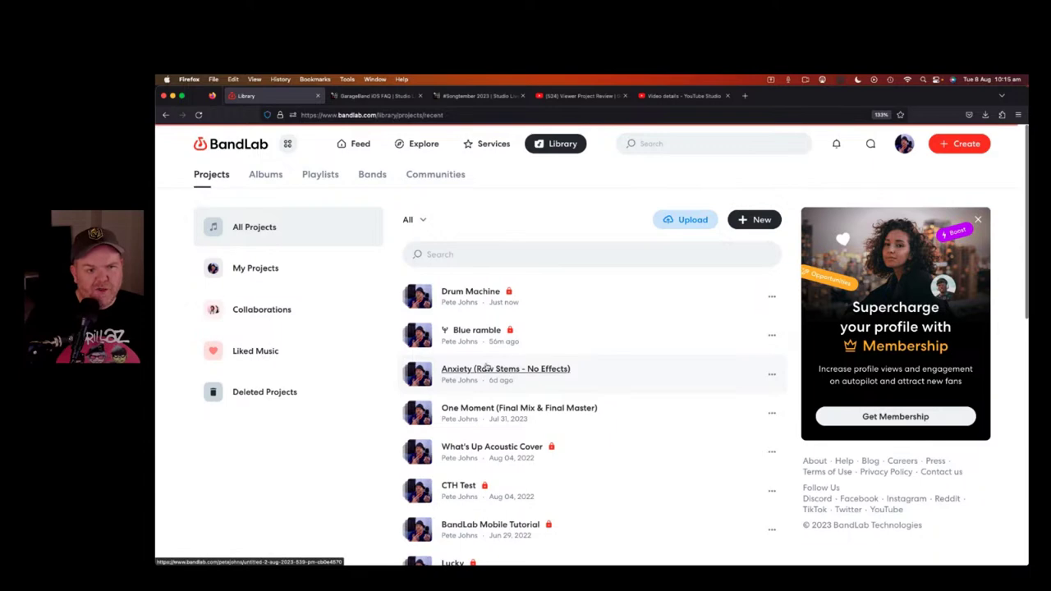
click(505, 370)
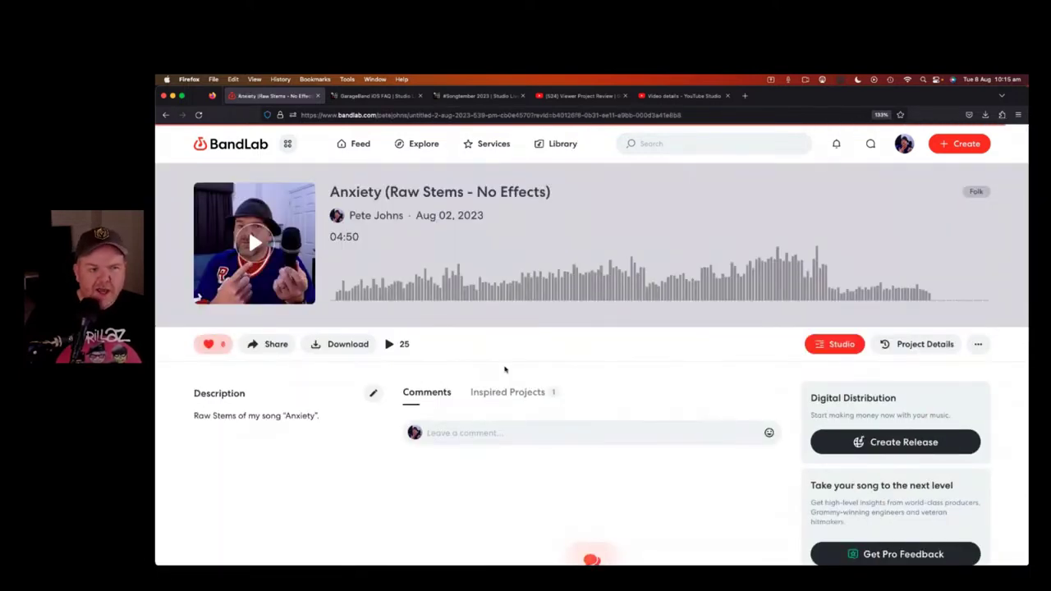
mouse_move(213, 348)
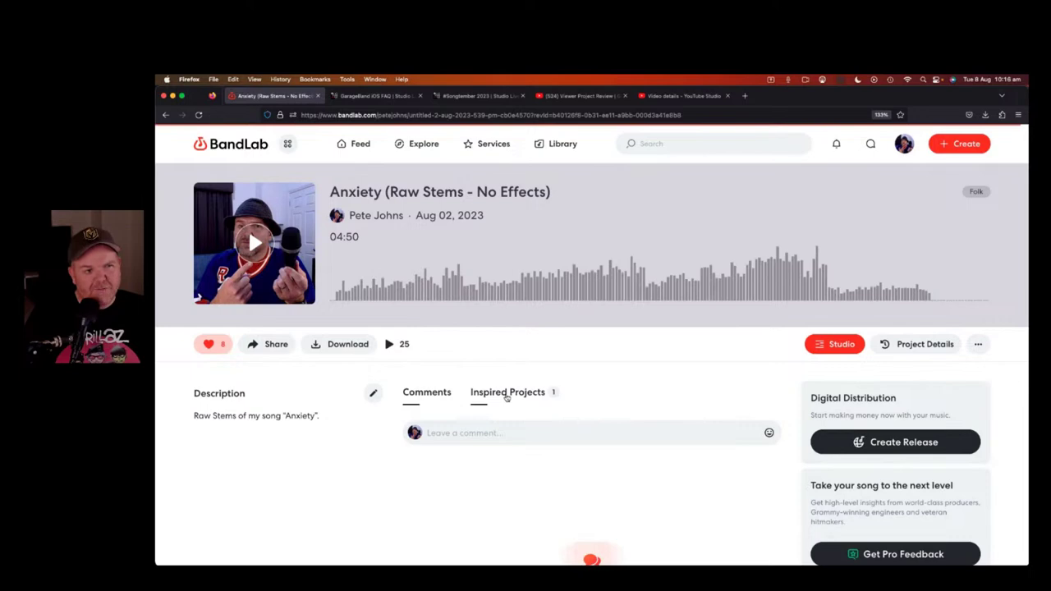
Look through the Project Details and the current version's options for Anxiety (Raw Stems - No Effects), and return to the project page
click(911, 346)
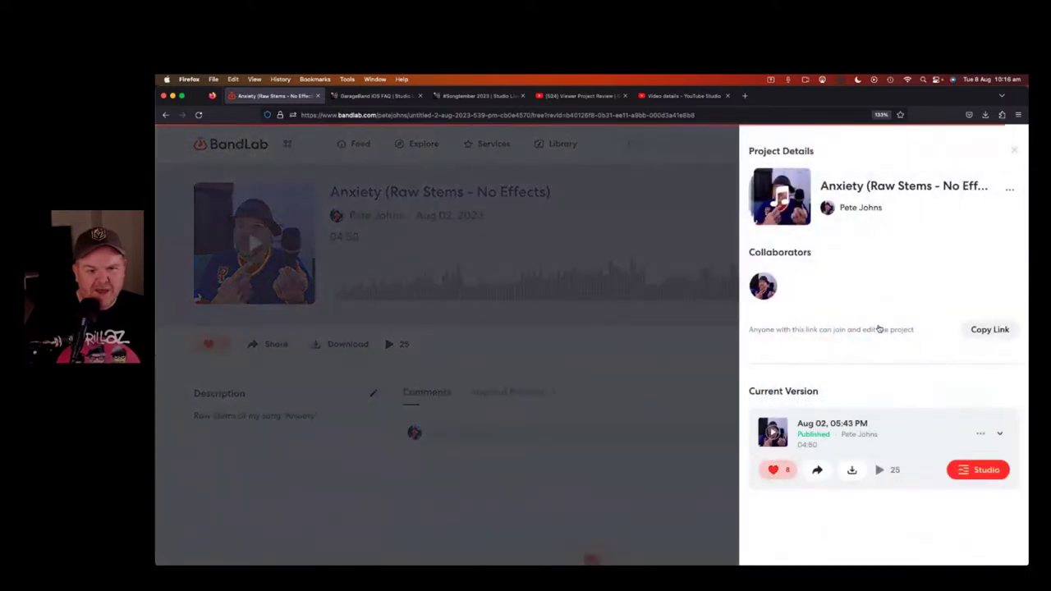
click(982, 433)
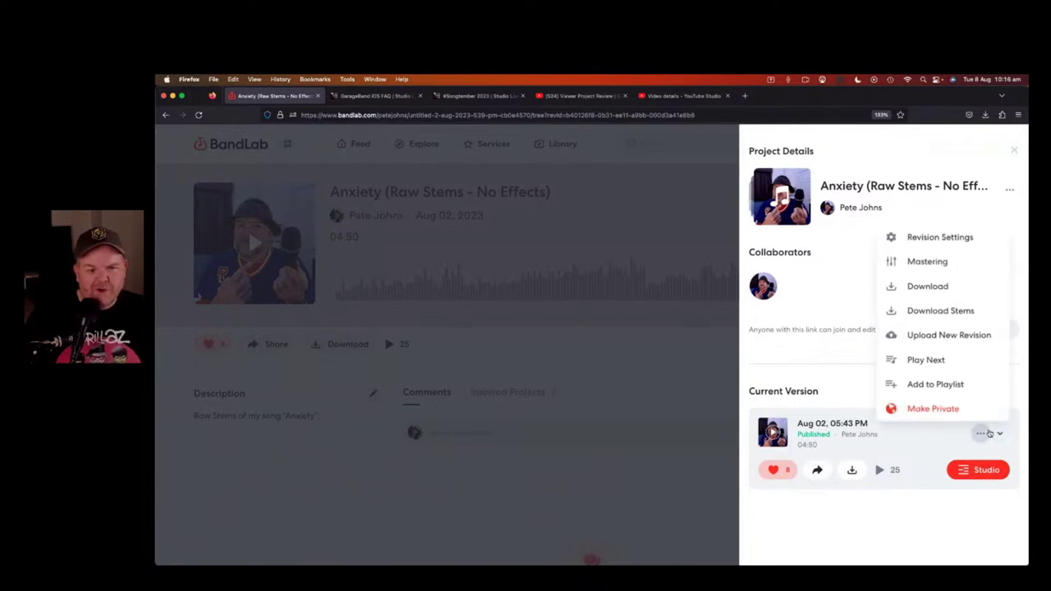
click(687, 422)
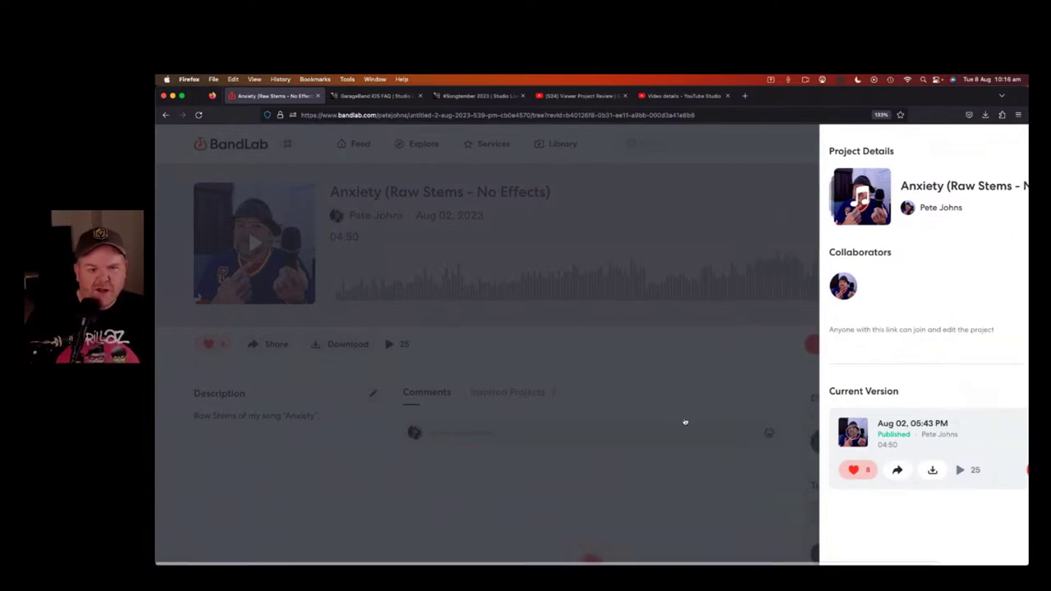
click(686, 422)
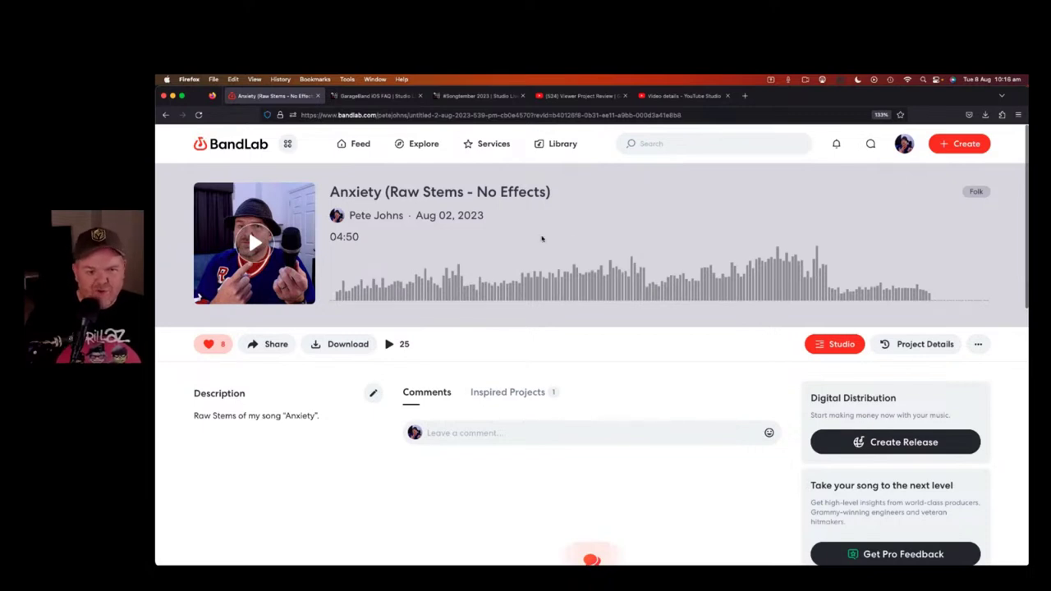
scroll(542, 239, down, 2)
scroll(542, 236, up, 2)
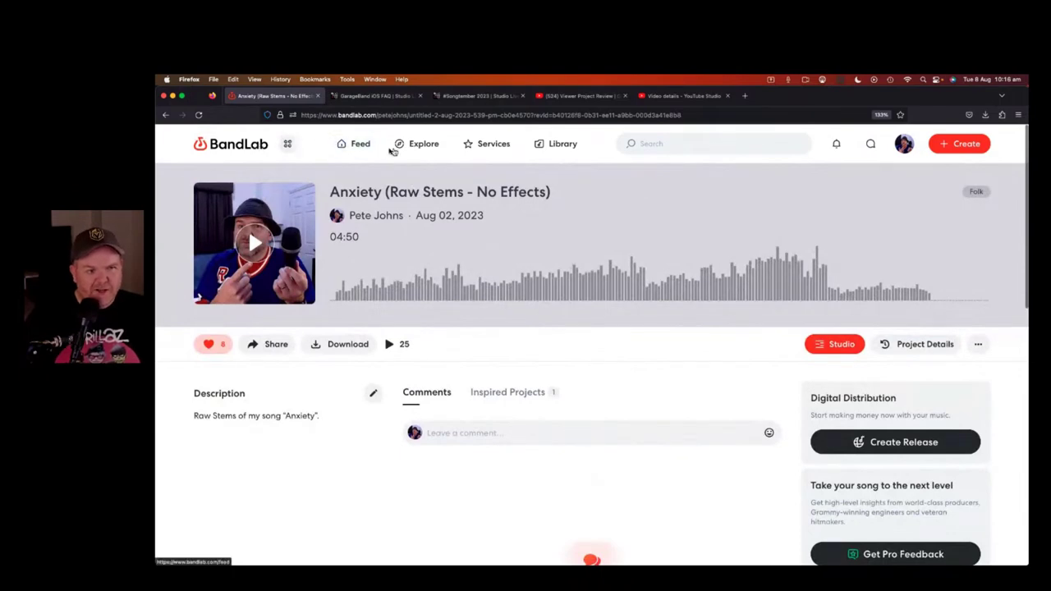
Reopen Anxiety (Raw Stems - No Effects) from the Library, copy its share link, and close the sharing dialog
click(552, 155)
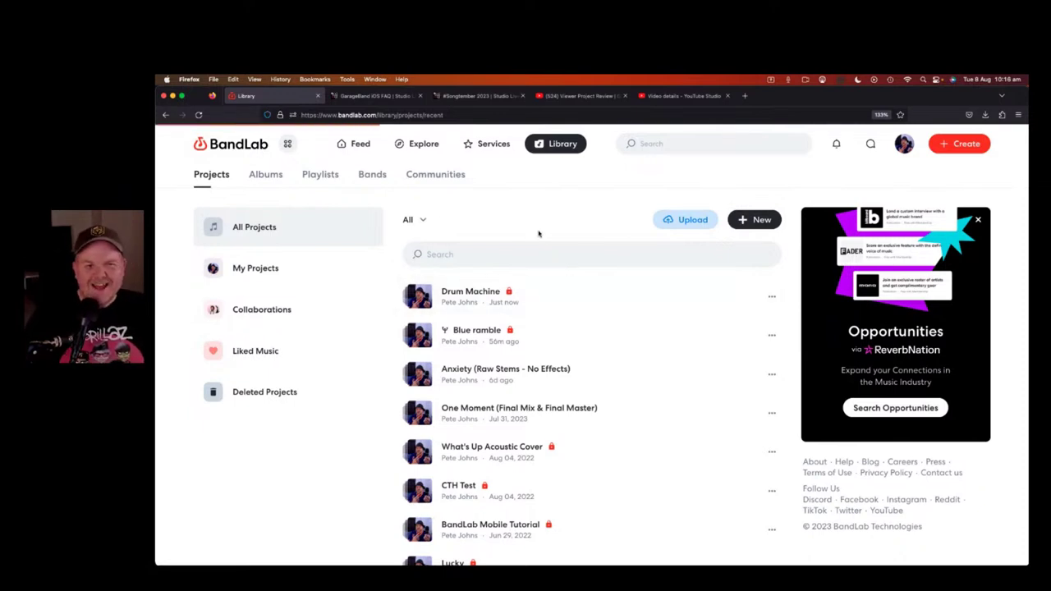
click(501, 371)
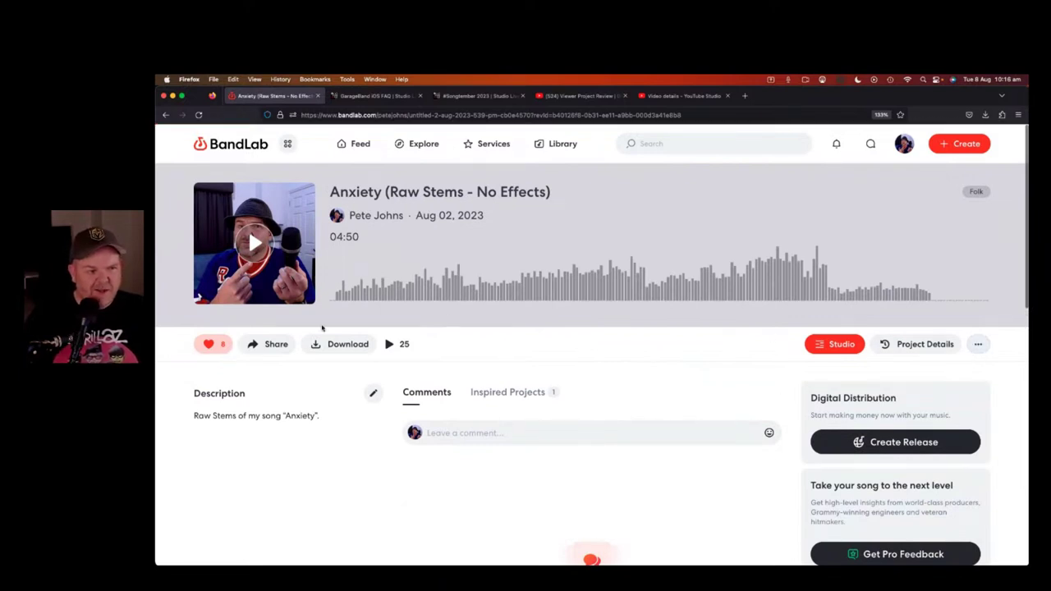
click(267, 343)
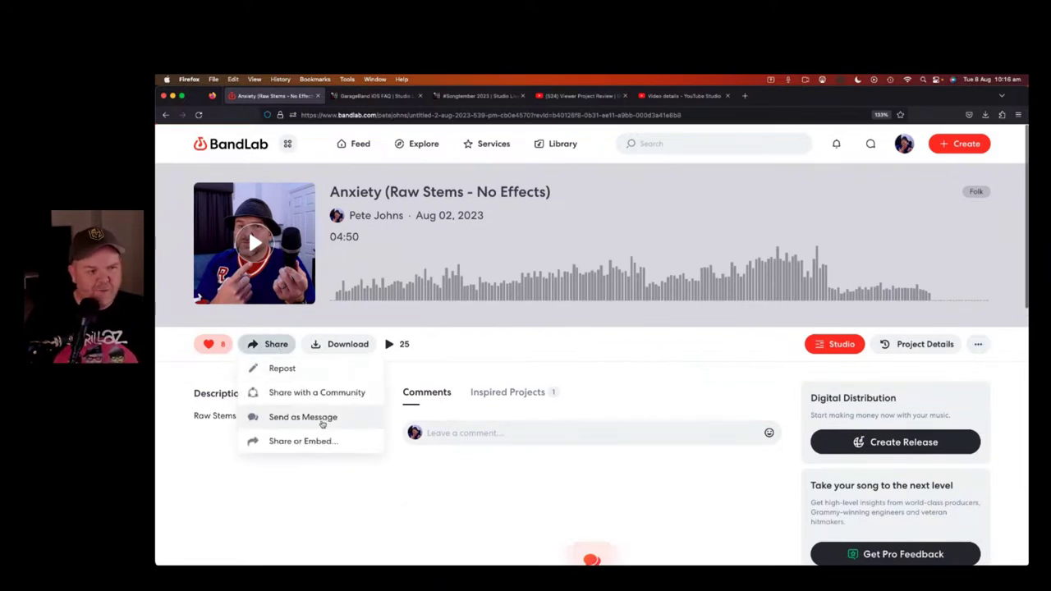
click(309, 442)
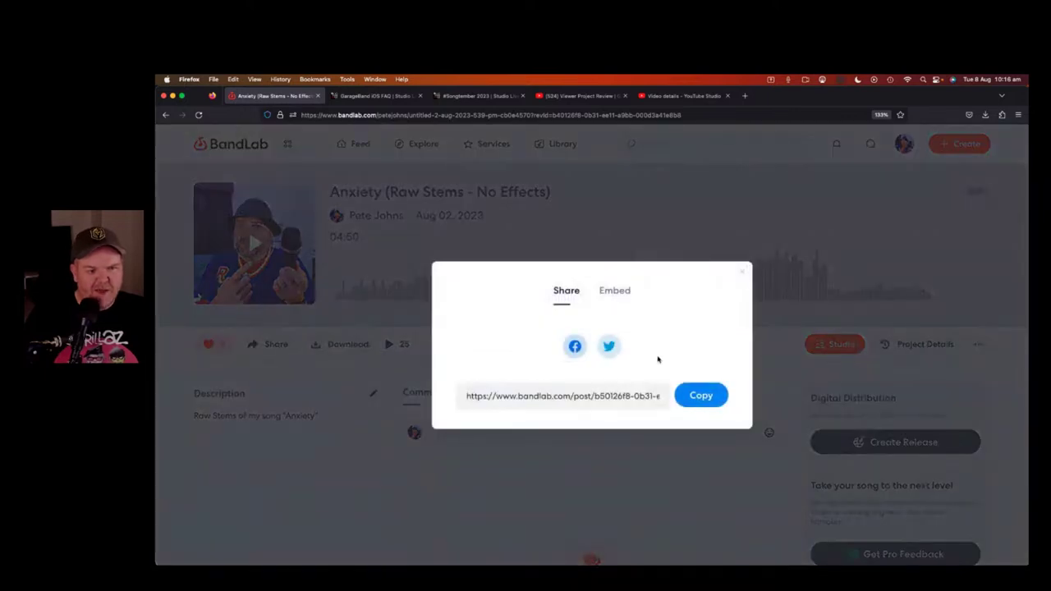
click(692, 400)
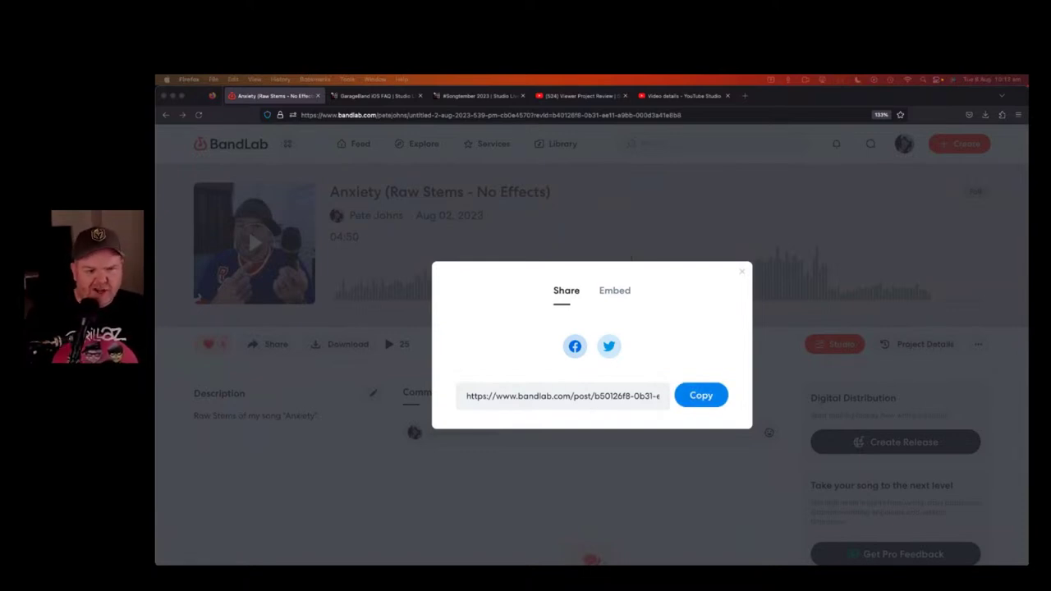
click(741, 273)
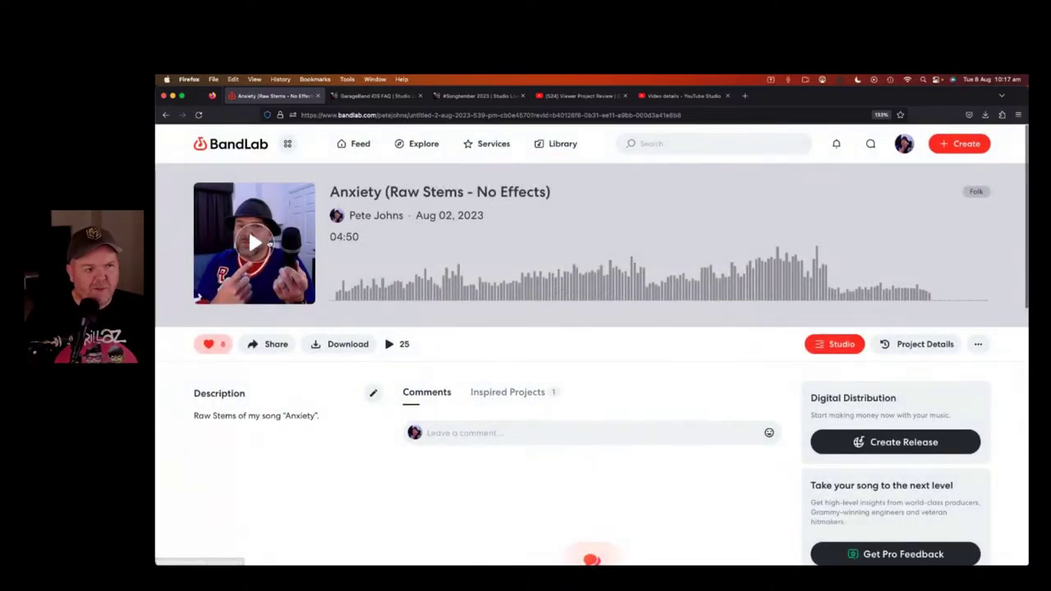
Play the opening seconds of Anxiety (Raw Stems - No Effects) on its project page and pause it
click(255, 243)
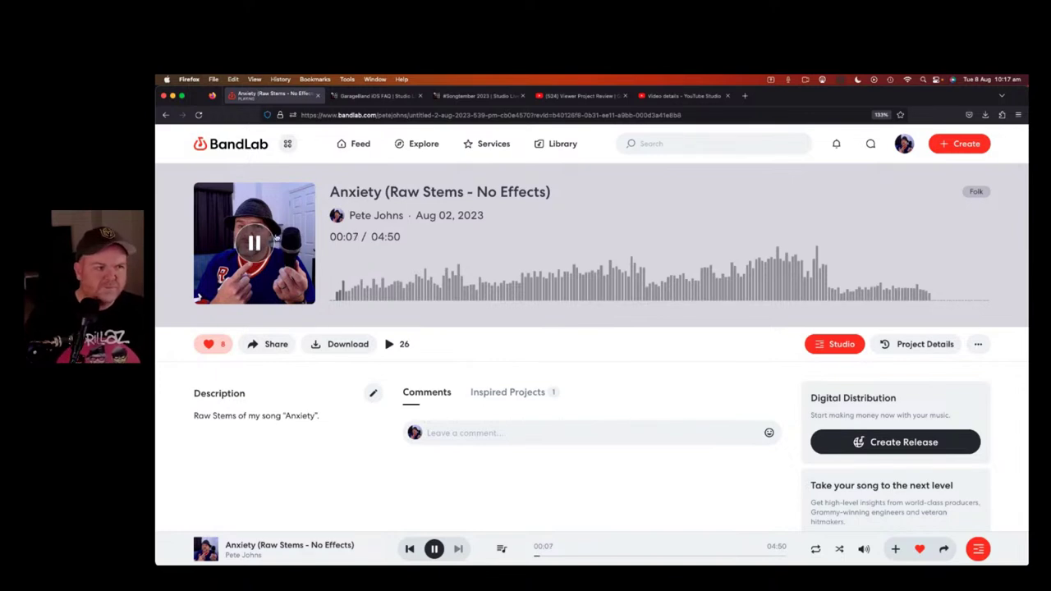
click(255, 243)
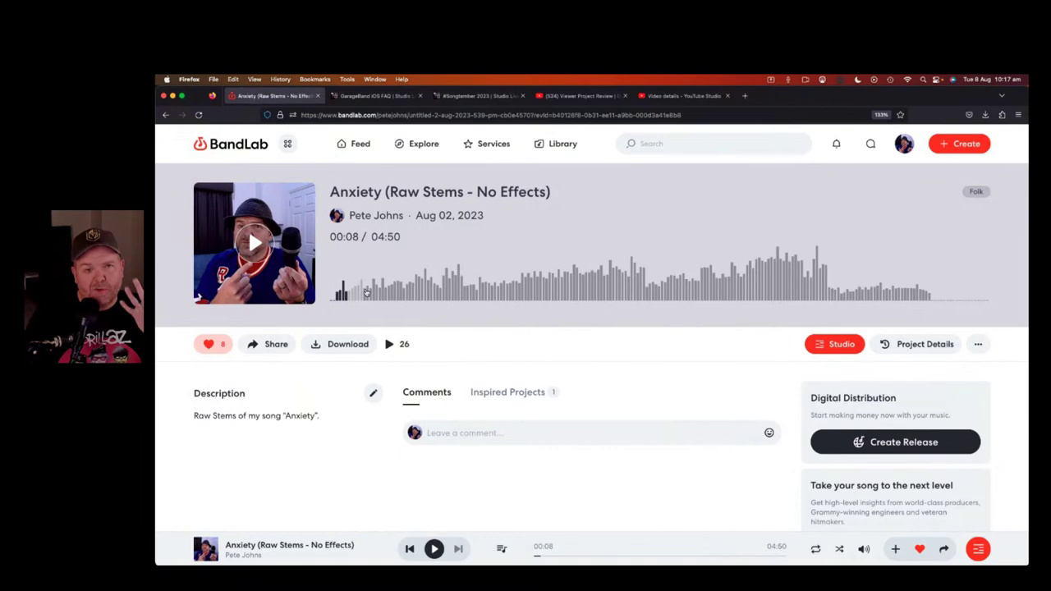
Open Anxiety (Raw Stems - No Effects) in the Studio, set the playhead to about 01:49.5 and start playback
click(840, 343)
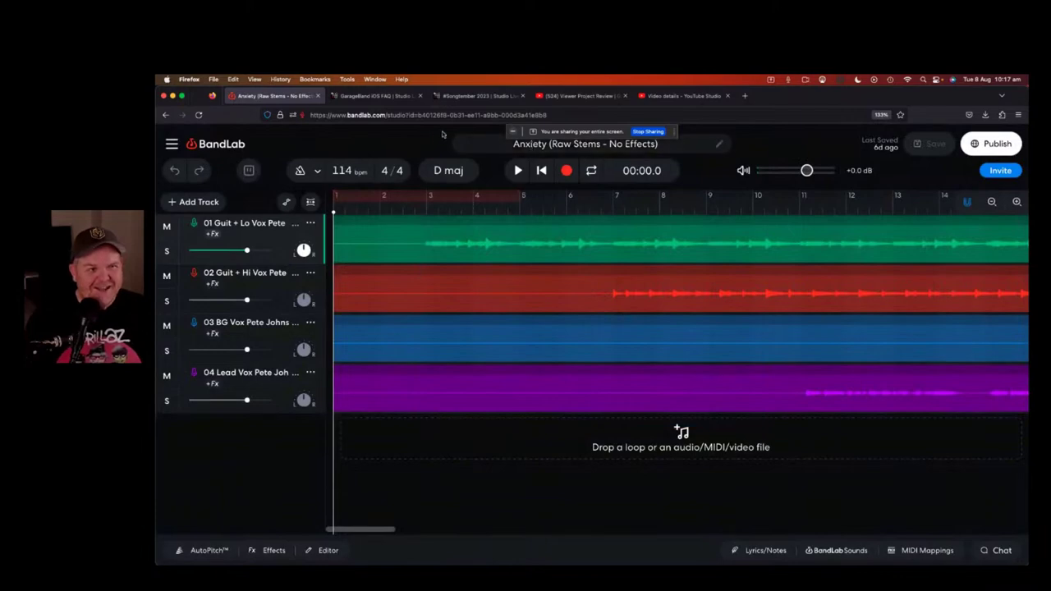
click(513, 132)
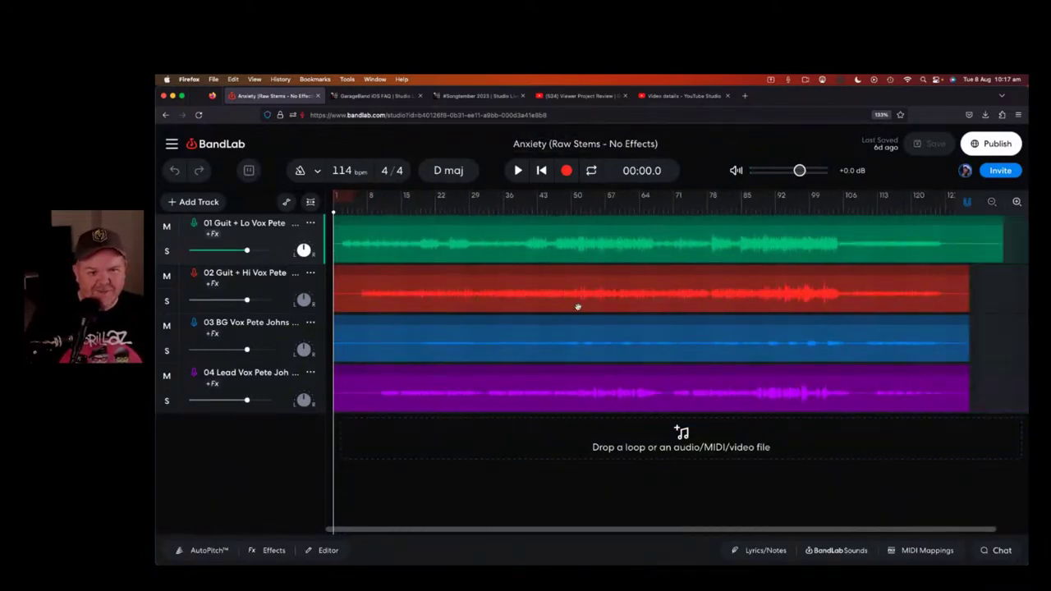
click(489, 212)
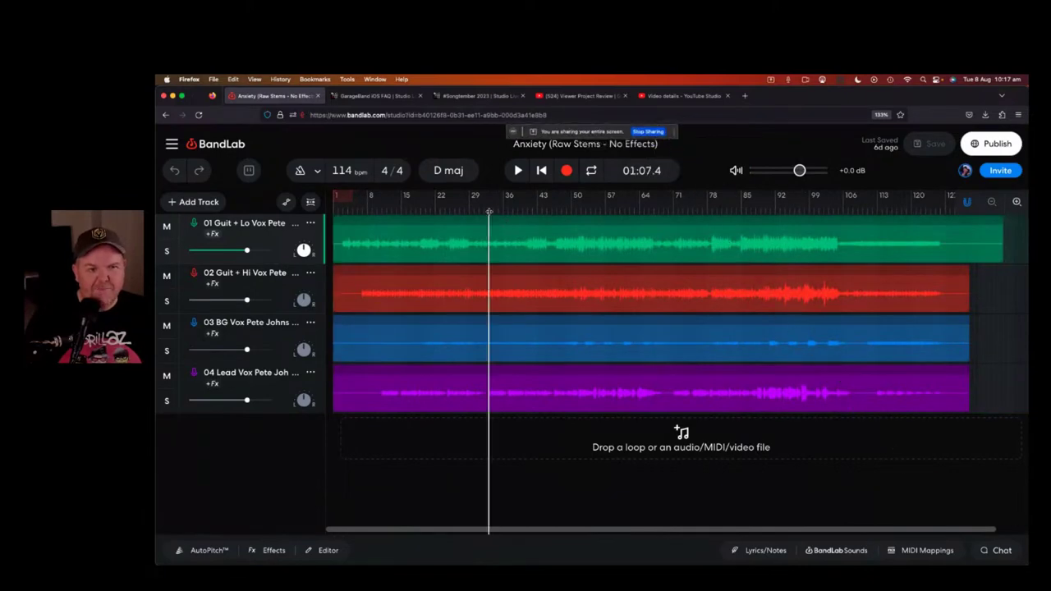
click(513, 132)
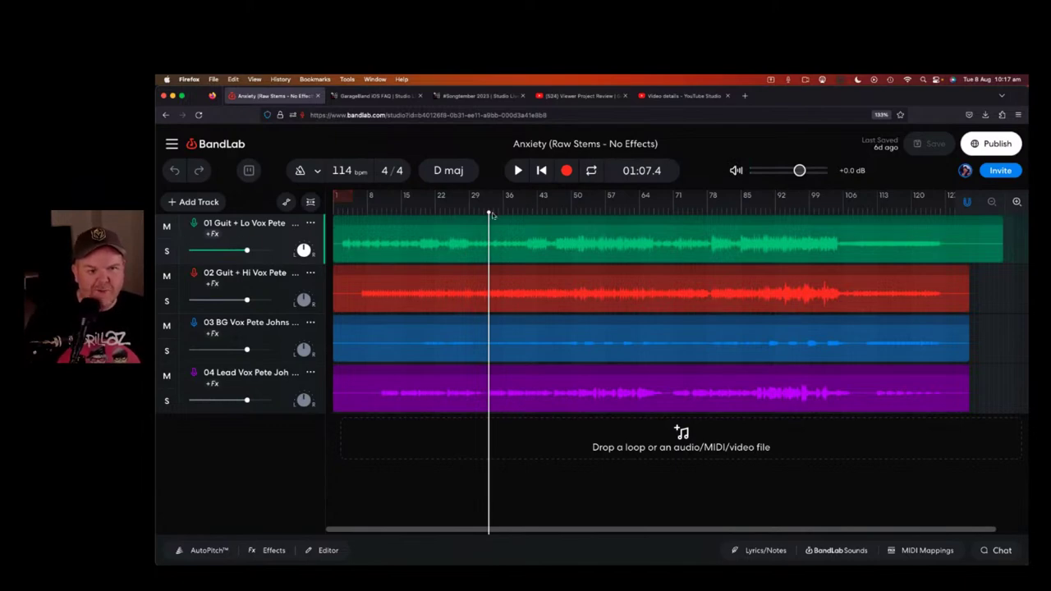
drag(488, 214, 585, 224)
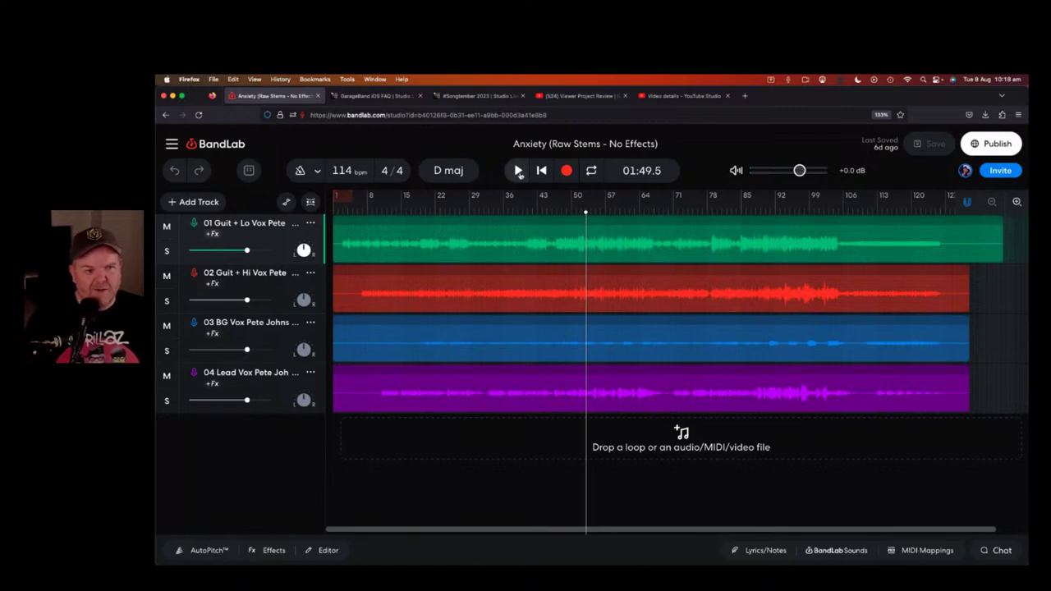
click(518, 170)
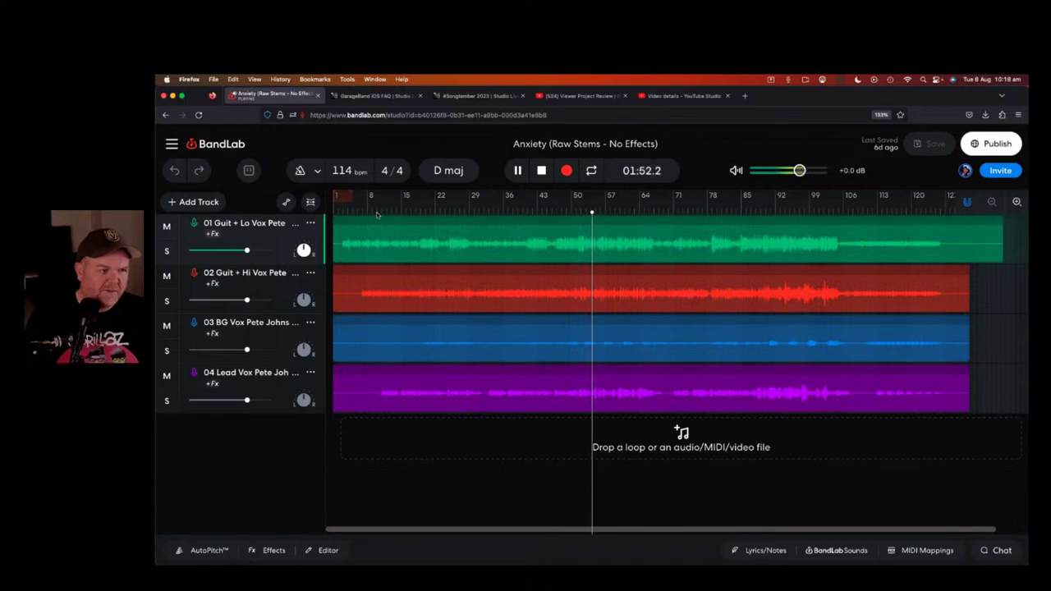
Solo the four stems one at a time during playback, from 01 Guit + Lo Vox down to 04 Lead Vox, leaving 04 Lead Vox soloed
click(167, 253)
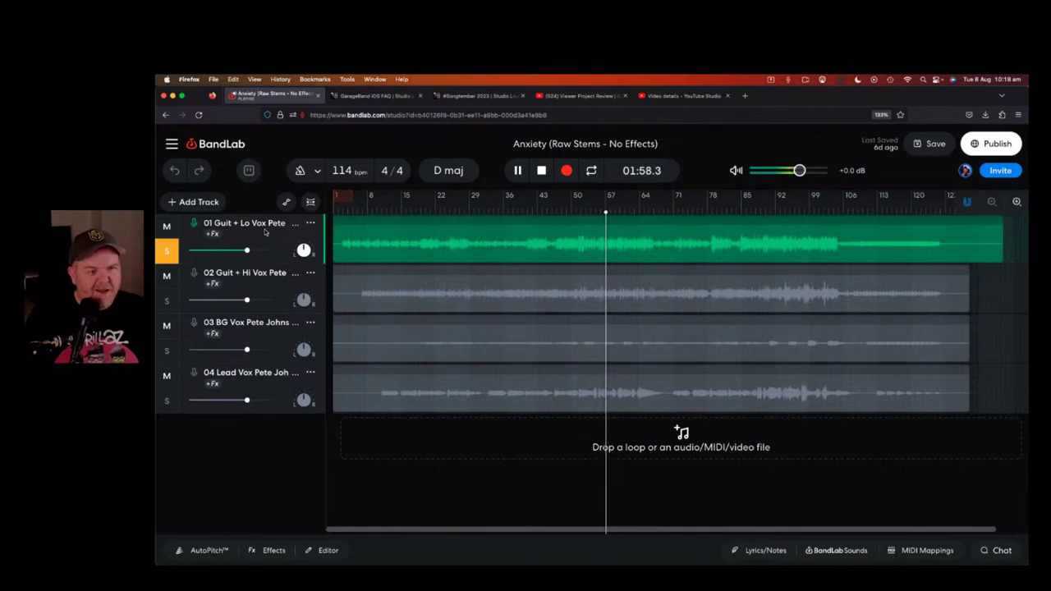
click(167, 251)
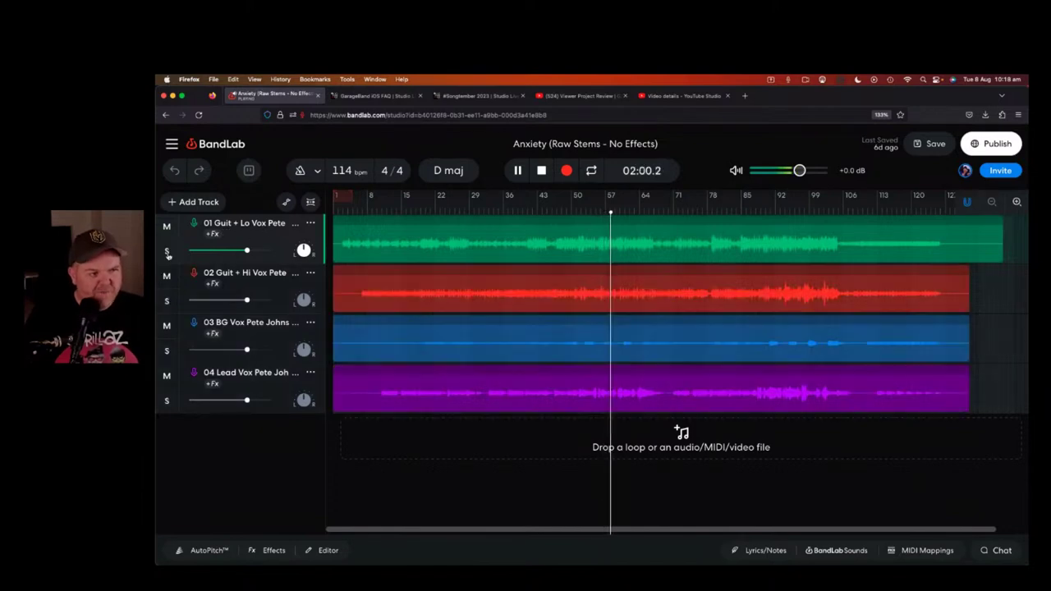
click(167, 302)
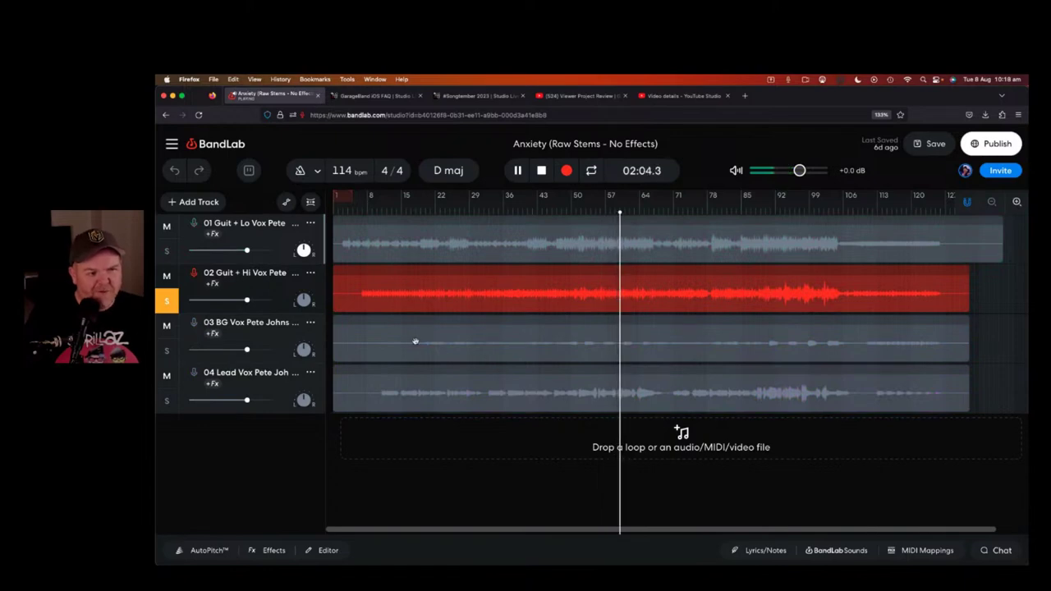
click(168, 301)
click(168, 351)
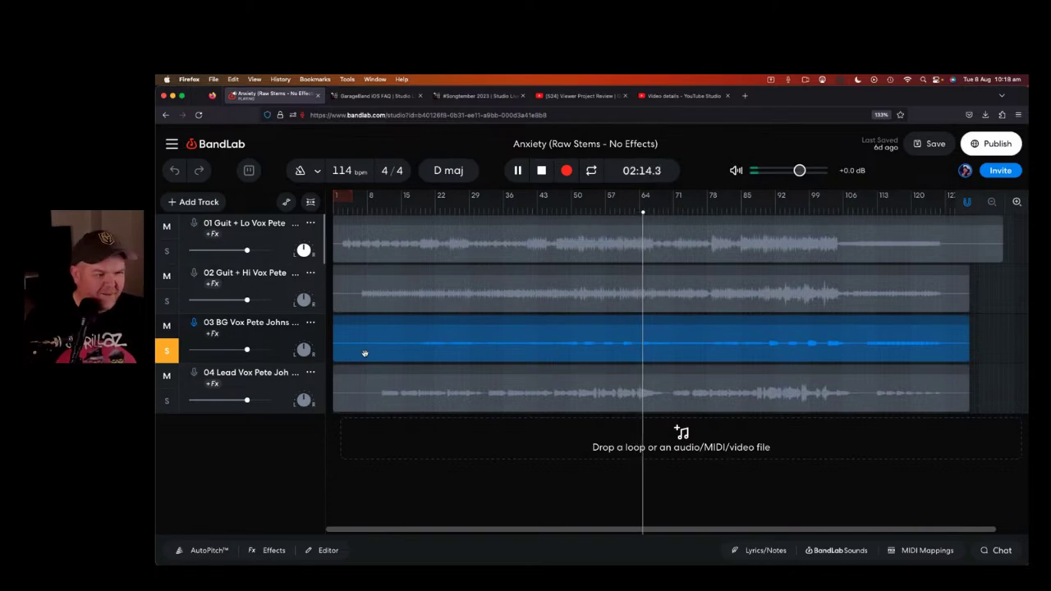
click(166, 351)
click(166, 402)
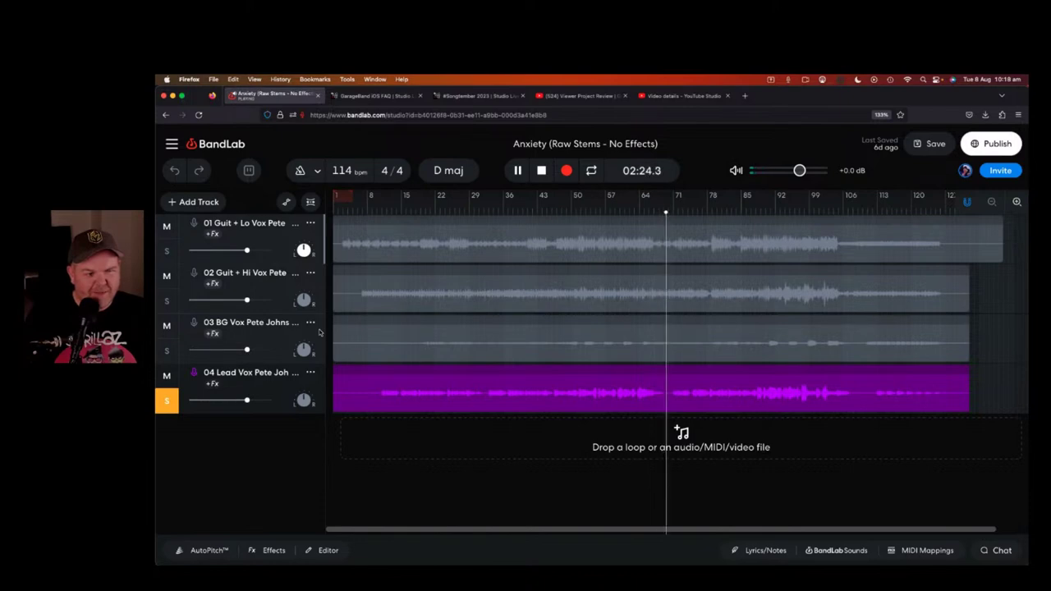
Open the effects of the 04 Lead Vox track and apply the recommended preset Eazy M Octaver
click(214, 384)
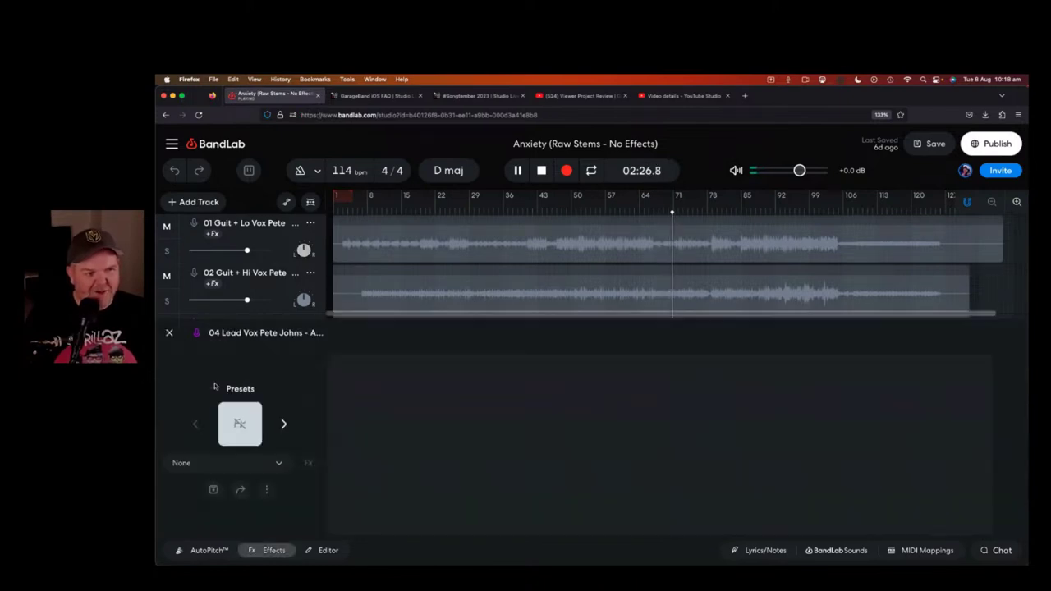
click(240, 424)
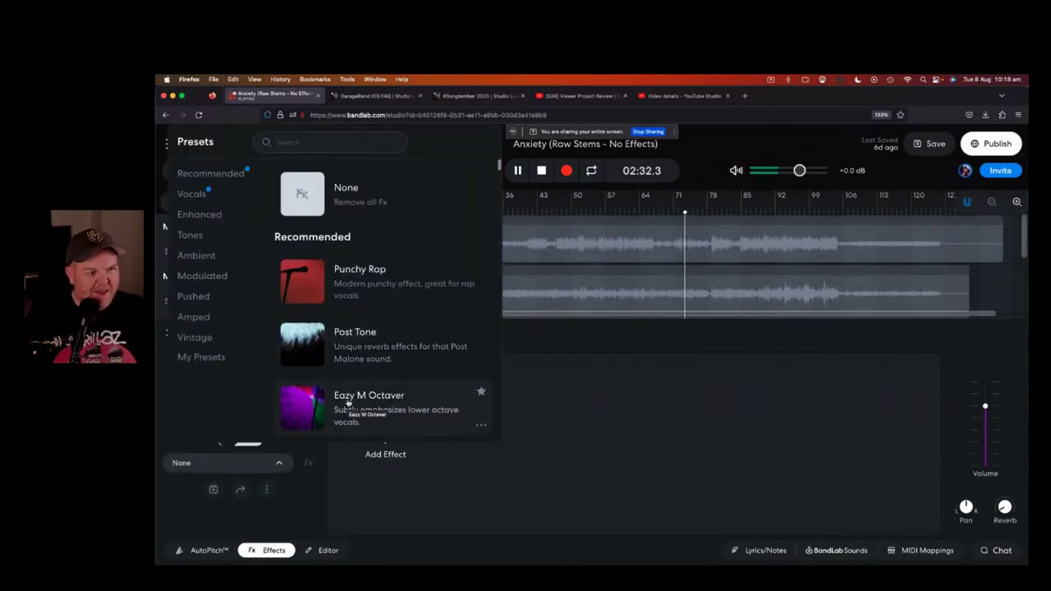
scroll(365, 296, down, 3)
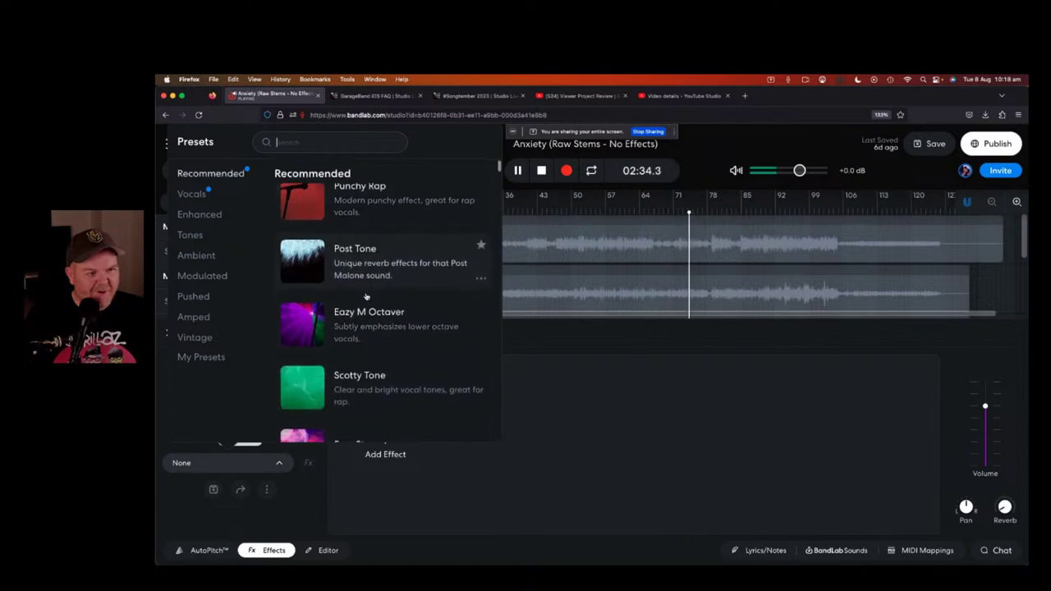
click(355, 316)
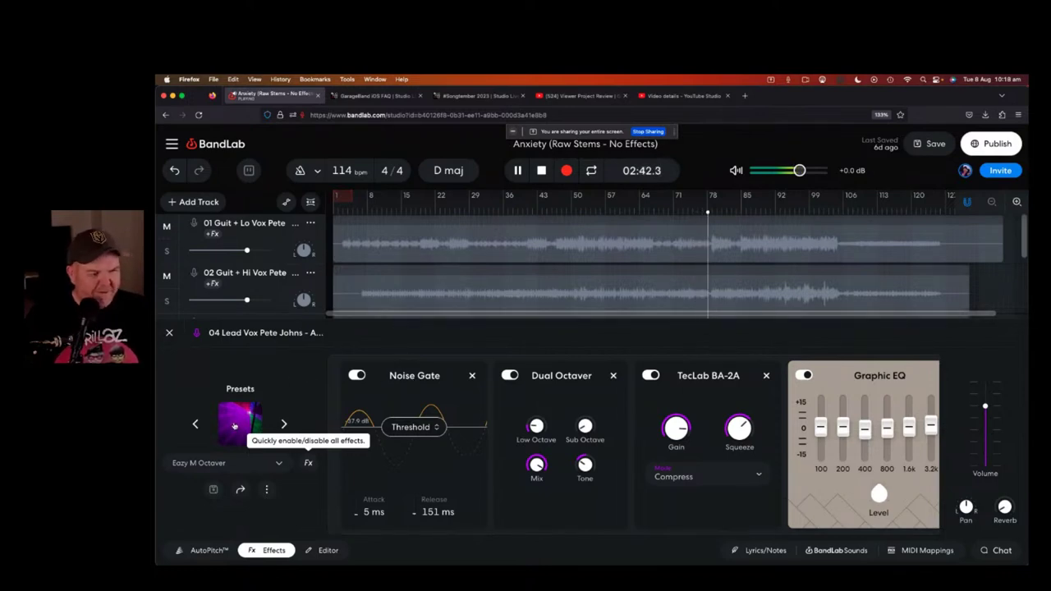
Audition the Sky Sound preset on the lead vocal track, and replace it with Ambient Rocker
click(232, 428)
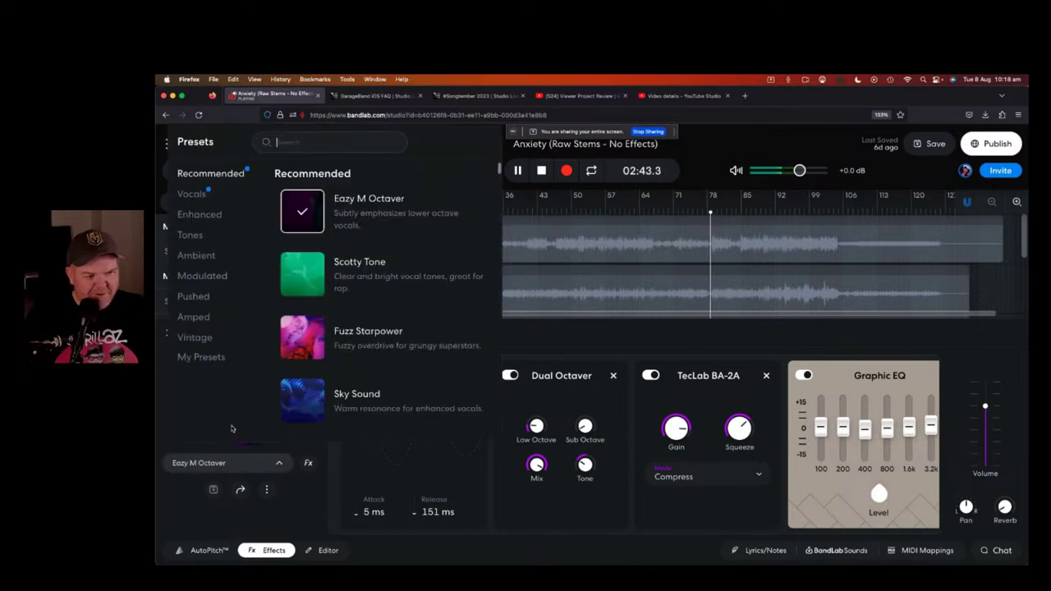
click(370, 392)
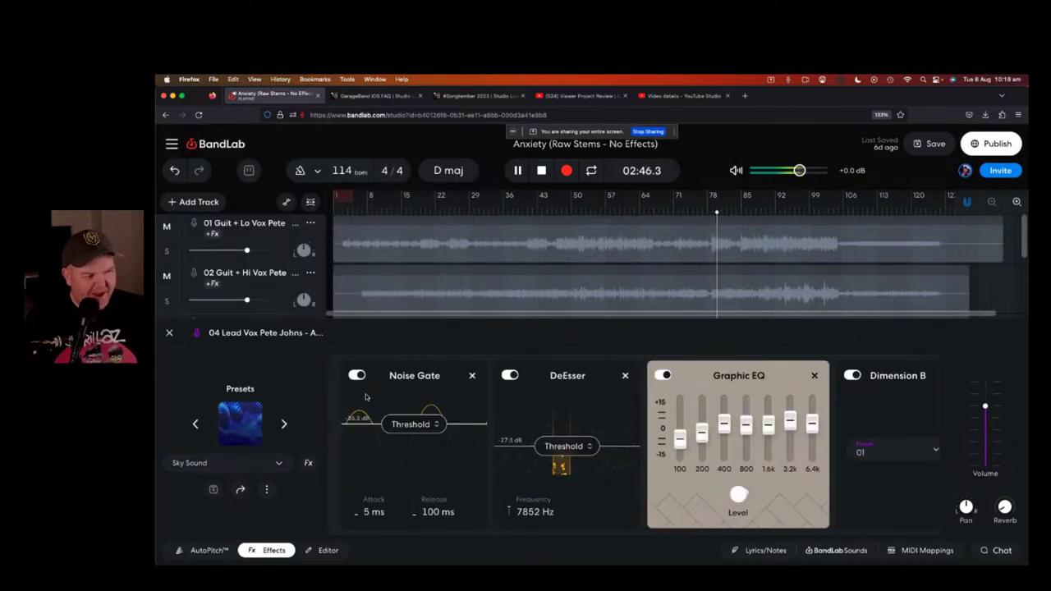
click(246, 422)
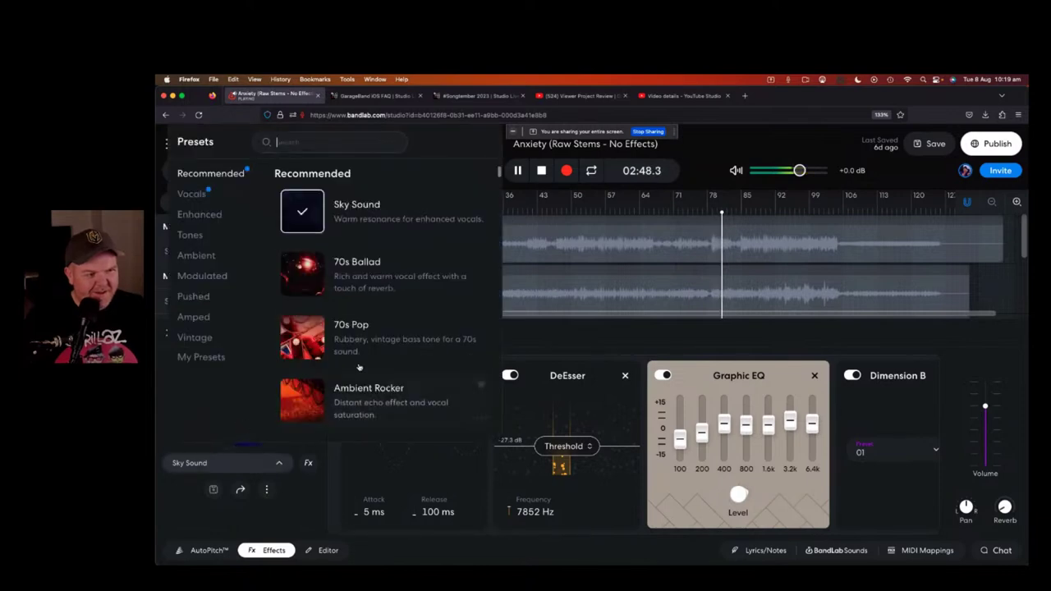
scroll(373, 349, down, 2)
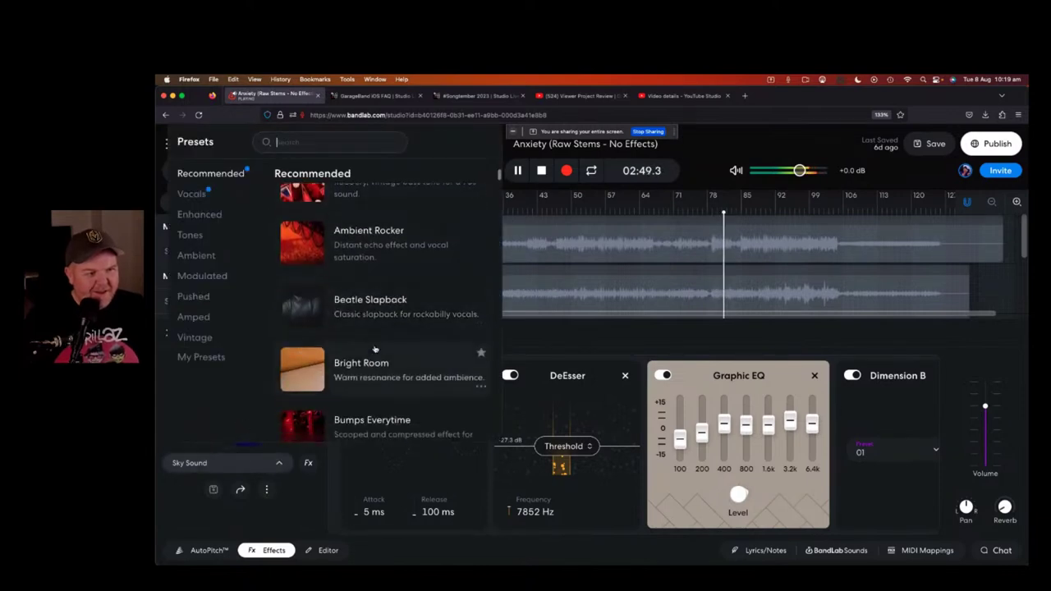
click(372, 238)
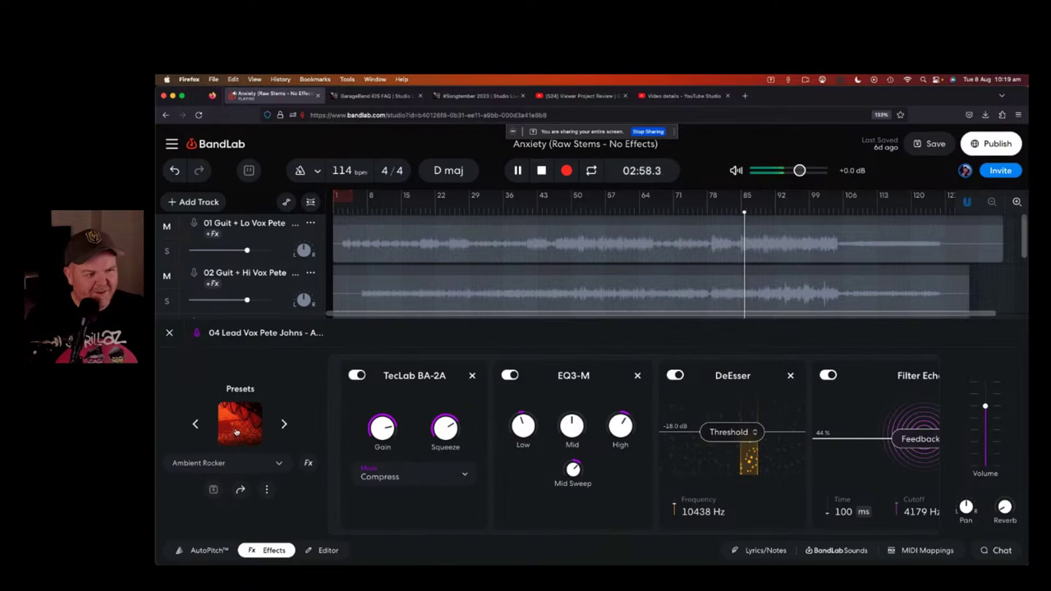
Stop playback, close the lead vocal's effects and turn off the solo on its track
click(542, 171)
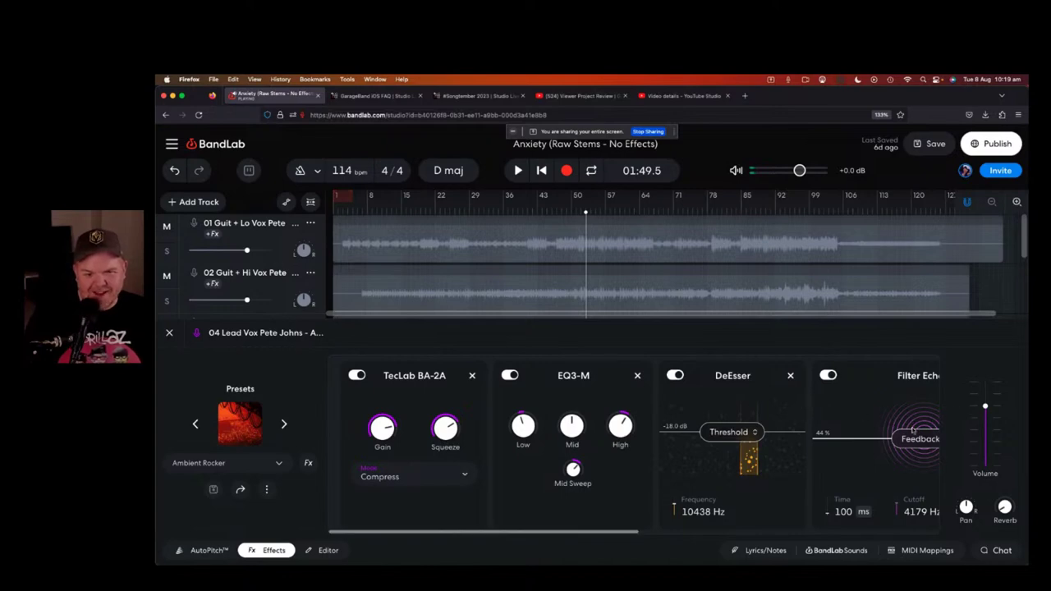
click(169, 334)
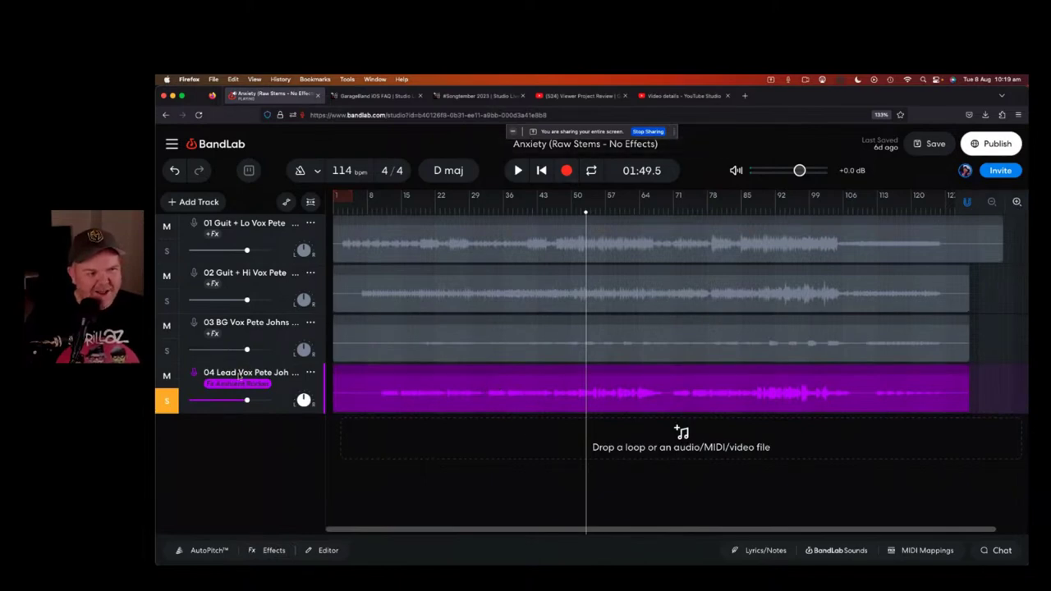
click(169, 400)
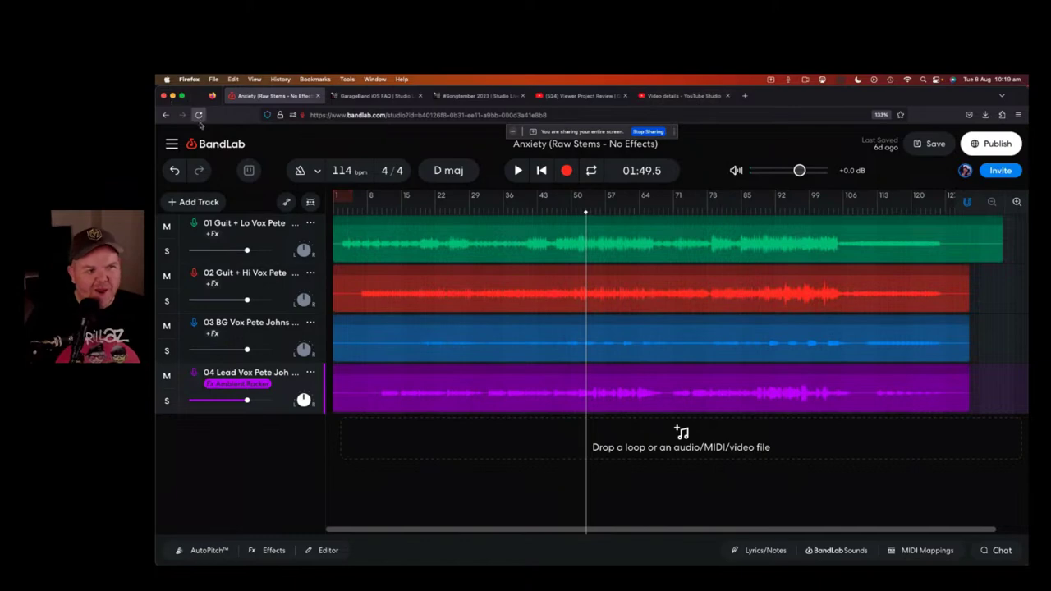
Exit the Studio to the project page without saving the changes
click(227, 144)
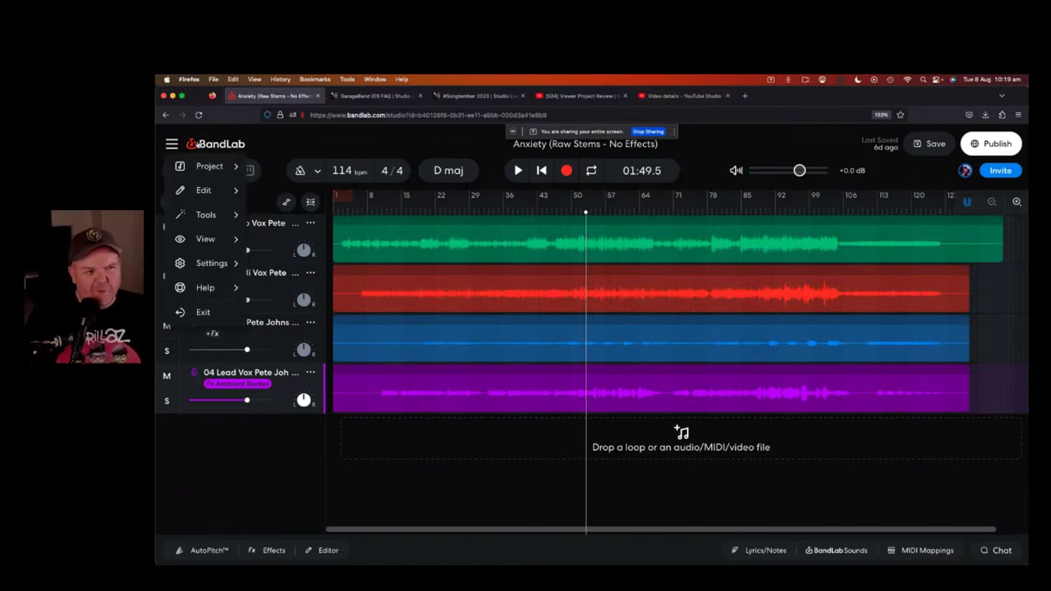
click(206, 317)
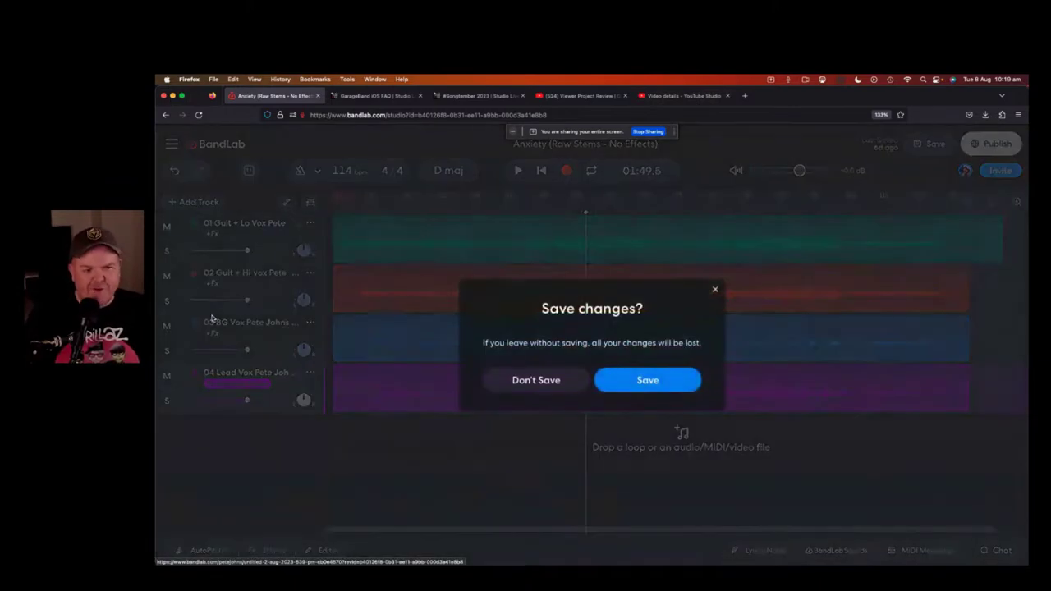
click(537, 382)
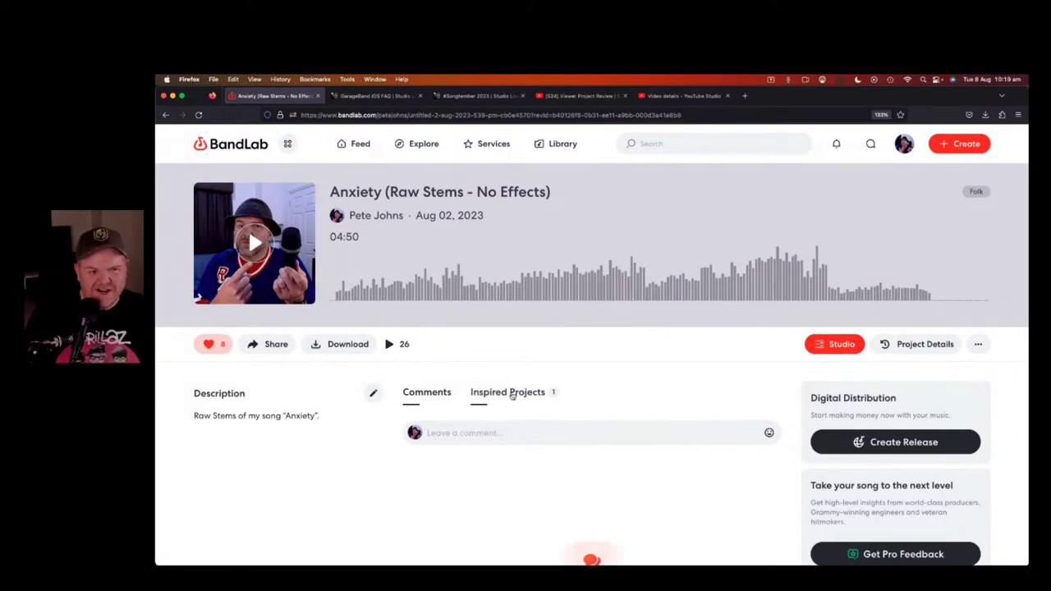
Look through the Inspired Projects of Anxiety (Raw Stems - No Effects), including the comments on the remix
click(512, 395)
scroll(579, 332, down, 2)
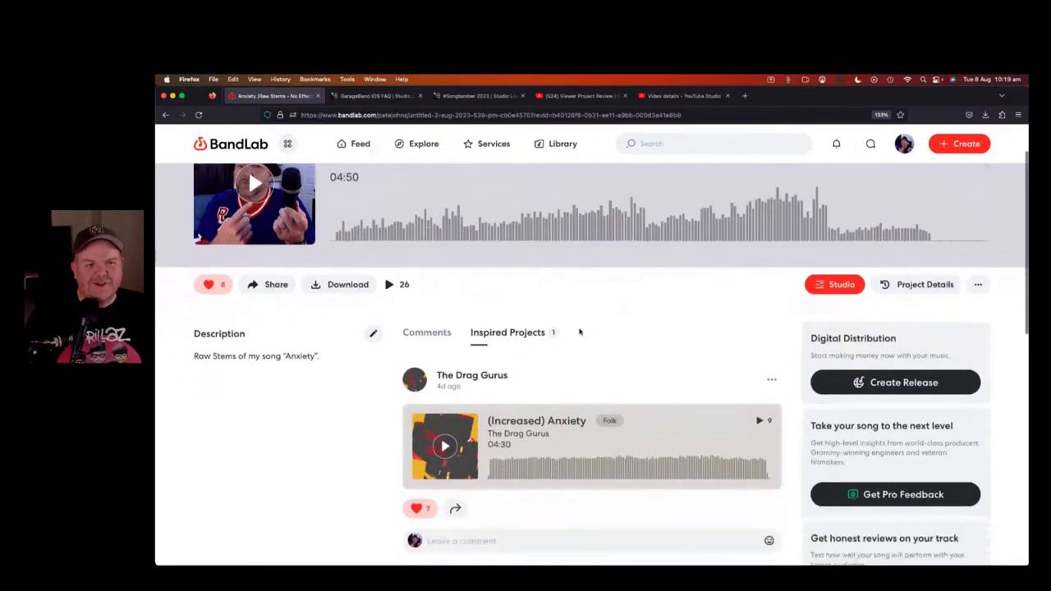
scroll(579, 332, down, 3)
scroll(579, 332, down, 1)
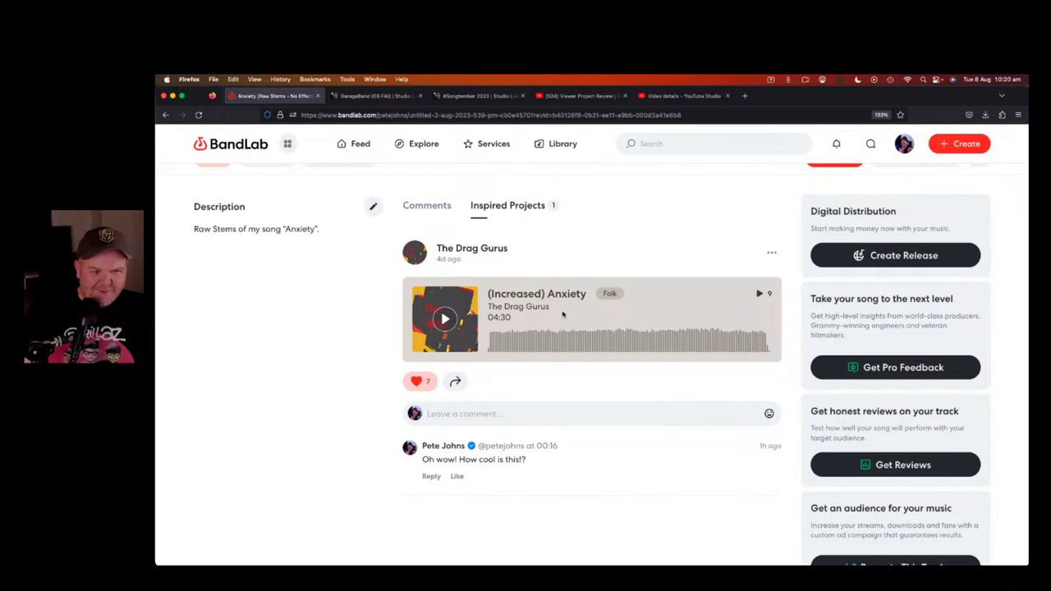
Open the (Increased) Anxiety project page, play the track from the start and pause it at about 01:14
click(538, 297)
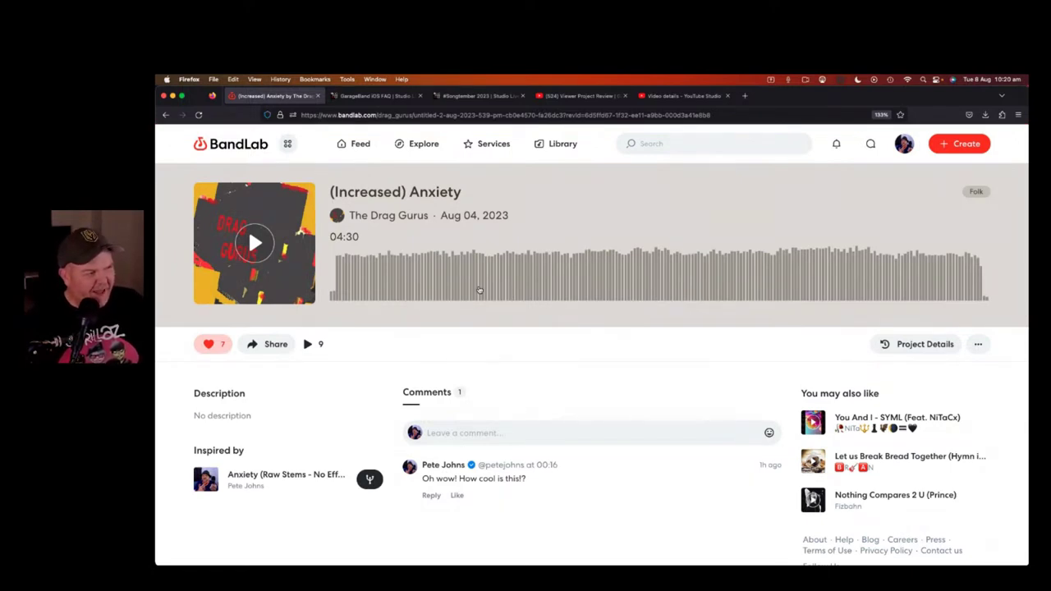
click(256, 244)
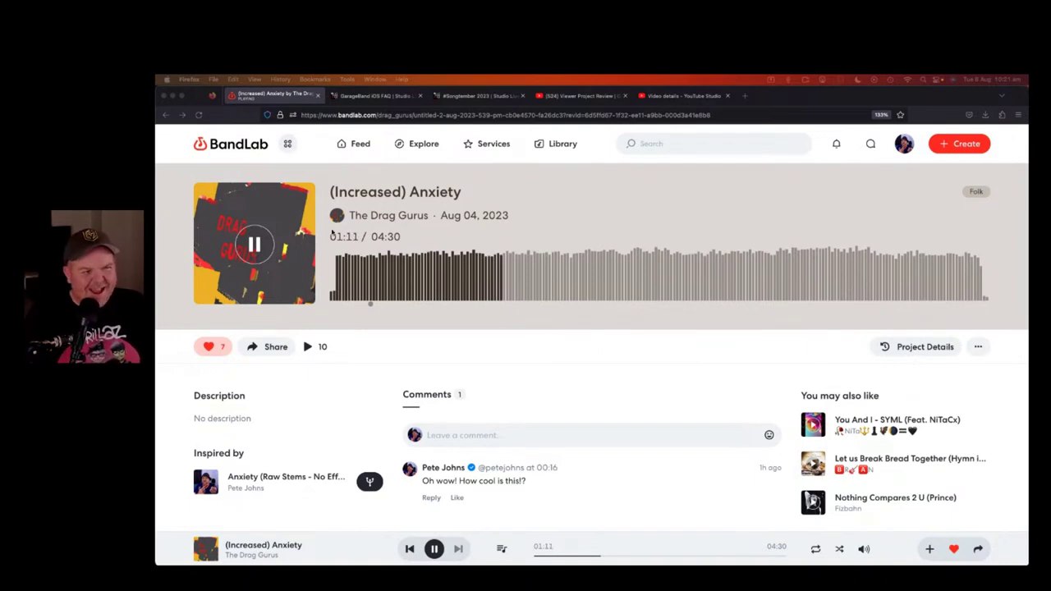
click(254, 245)
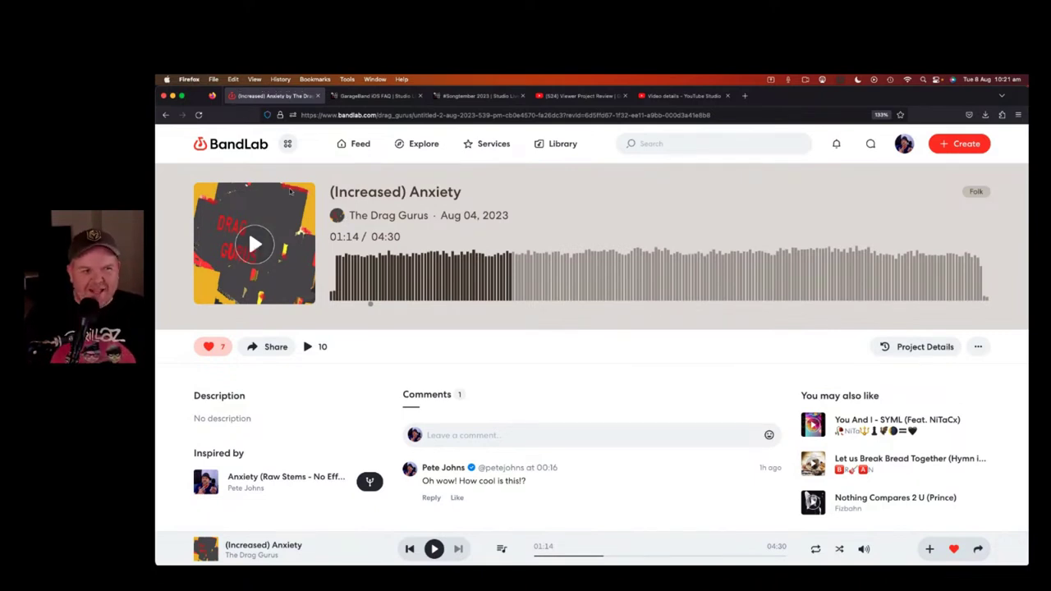
Tour the site's main sections from the home feed through Library, Services and Explore, and return to the feed
click(235, 144)
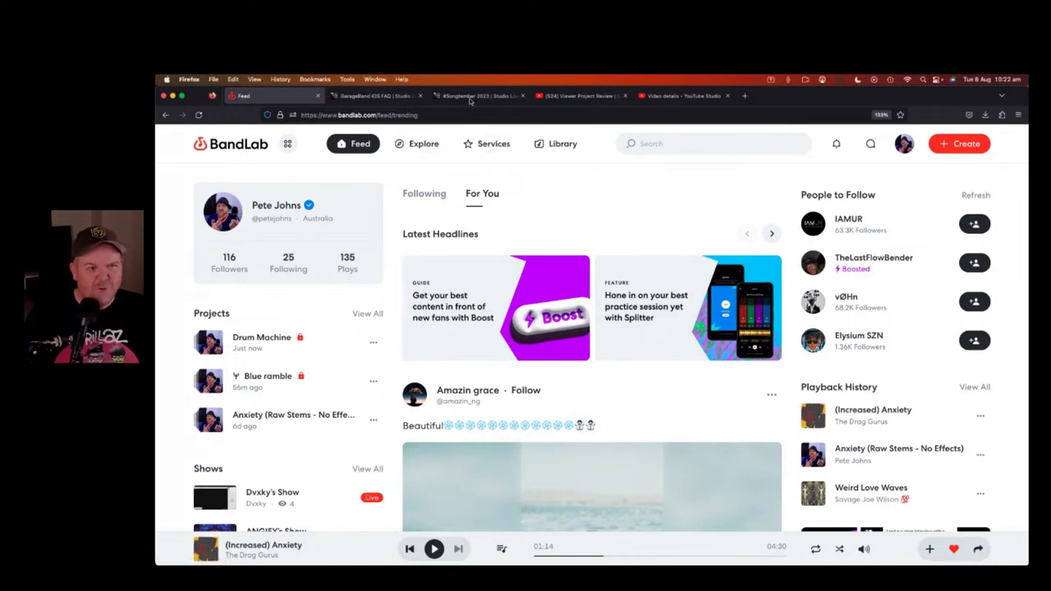
click(558, 148)
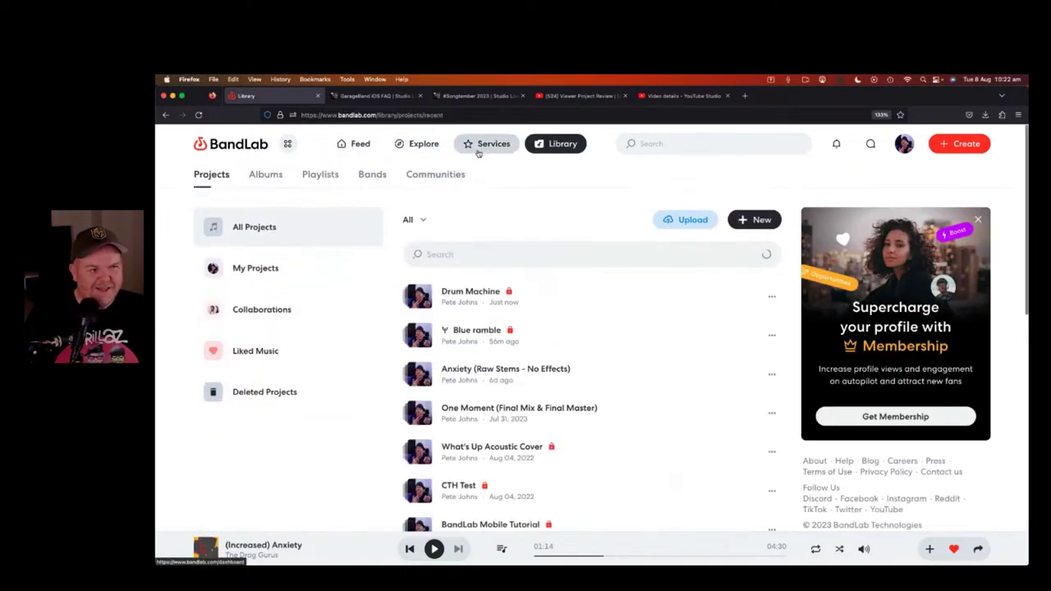
click(484, 148)
click(420, 144)
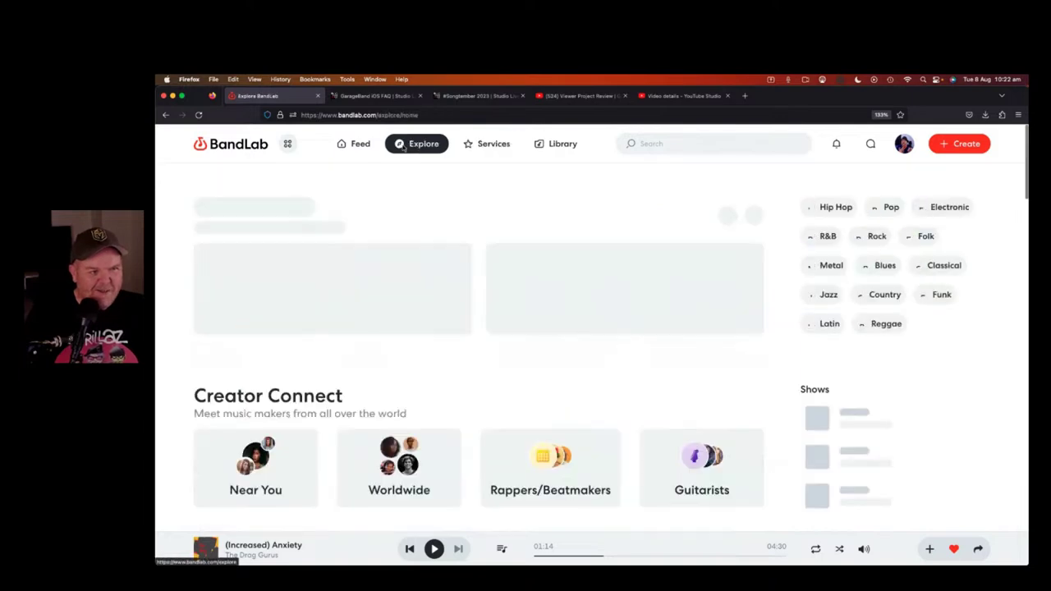
click(353, 143)
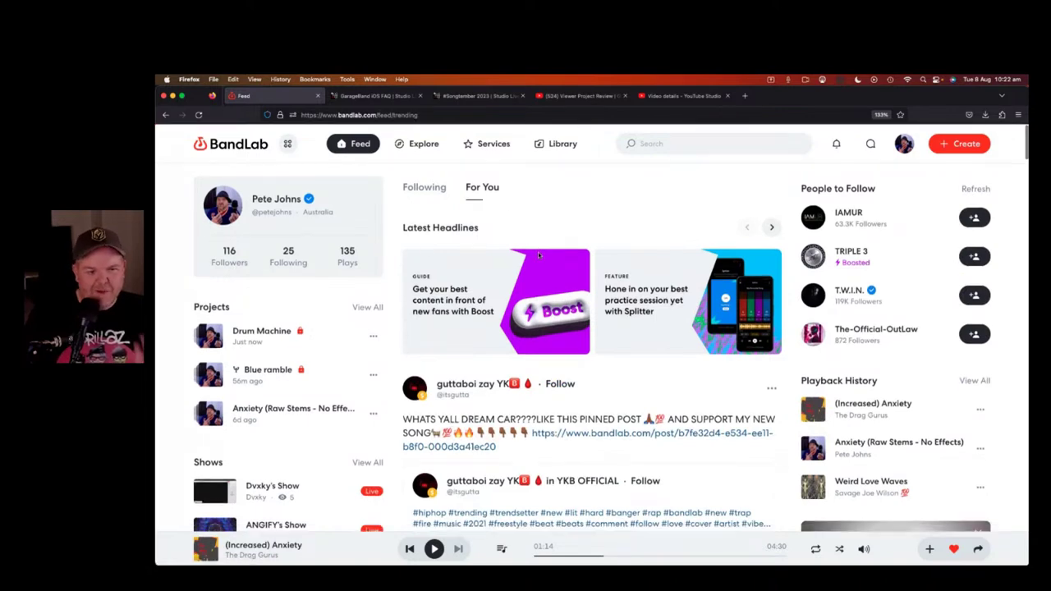
Skim the trending posts in the For You feed and bring up the overview of creator tools and other products
scroll(538, 256, down, 2)
scroll(539, 257, down, 5)
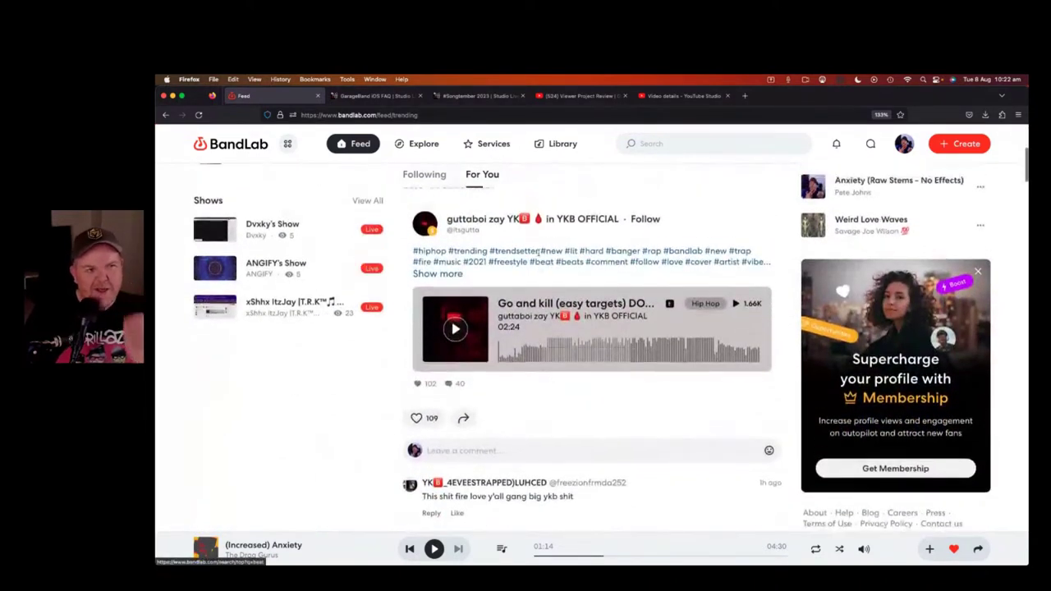
scroll(538, 255, up, 4)
scroll(538, 256, up, 3)
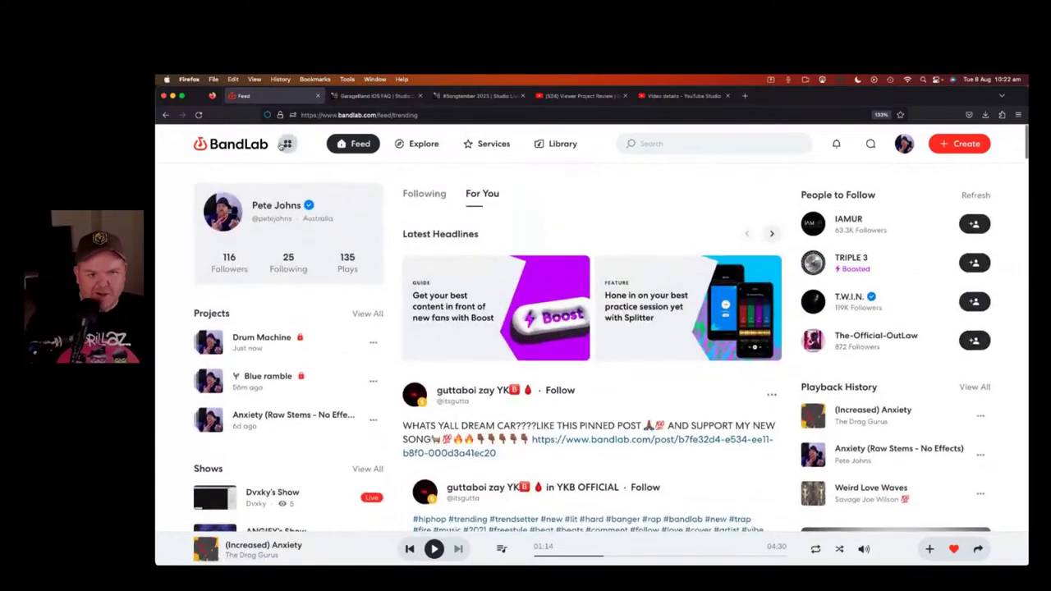
mouse_move(494, 144)
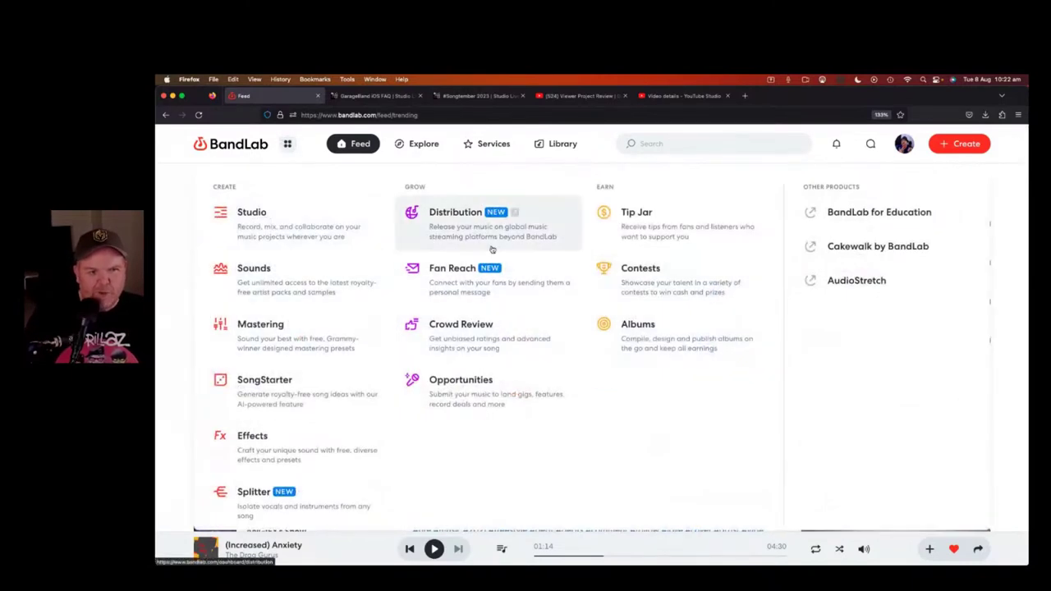
Visit the Library and the Services overview, and browse the opportunities, Creator Connect and featured contests in Explore
click(560, 149)
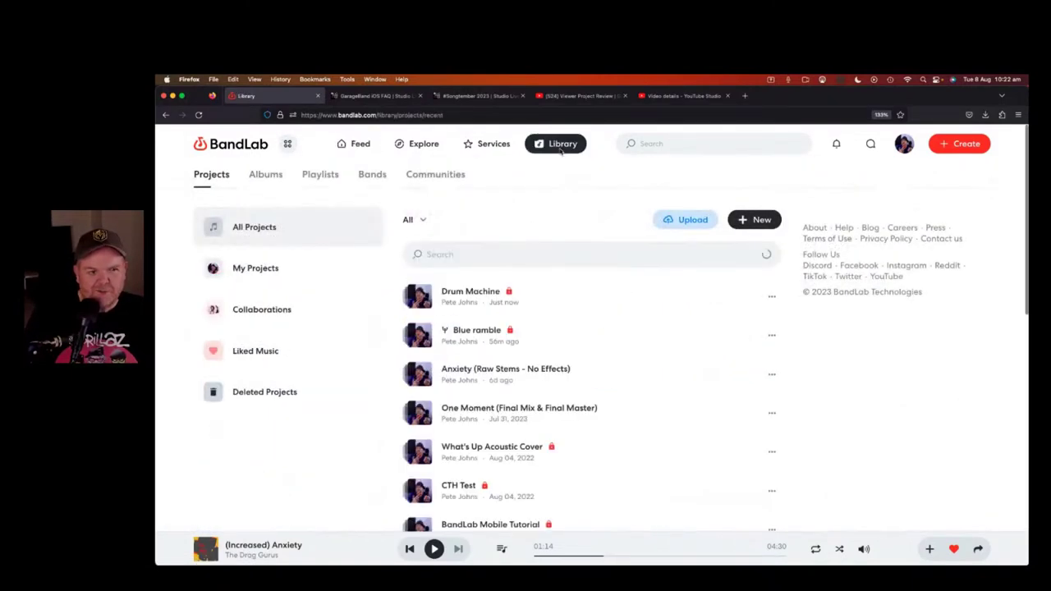
click(493, 149)
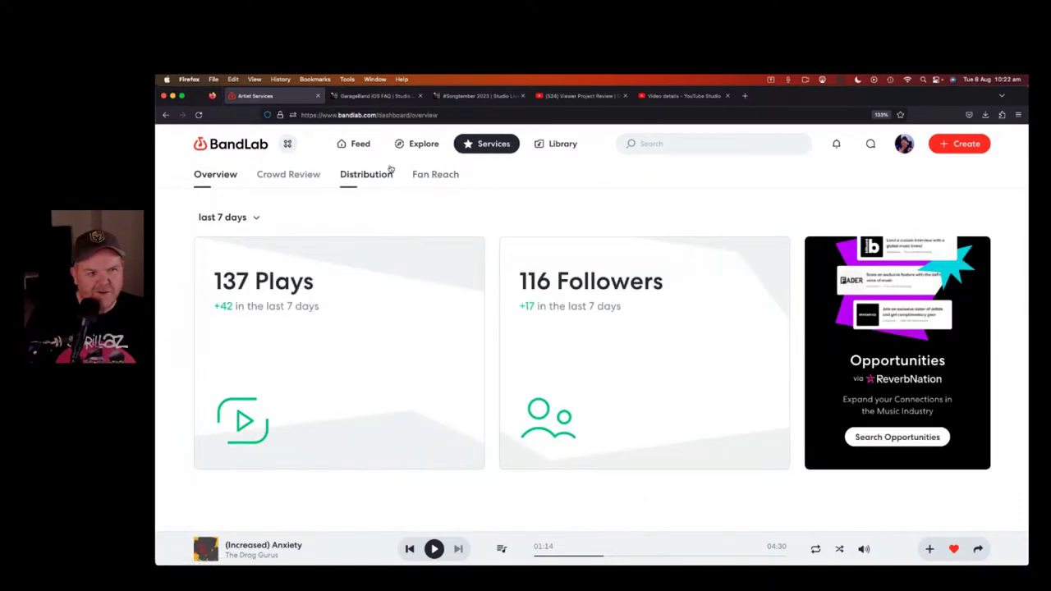
click(434, 145)
scroll(469, 189, down, 3)
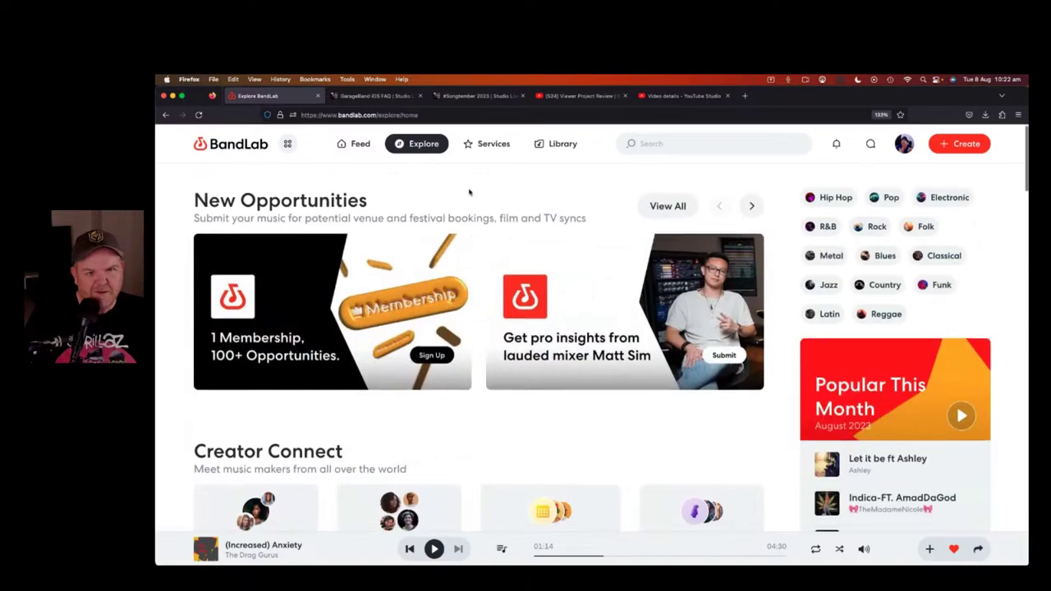
scroll(468, 192, down, 5)
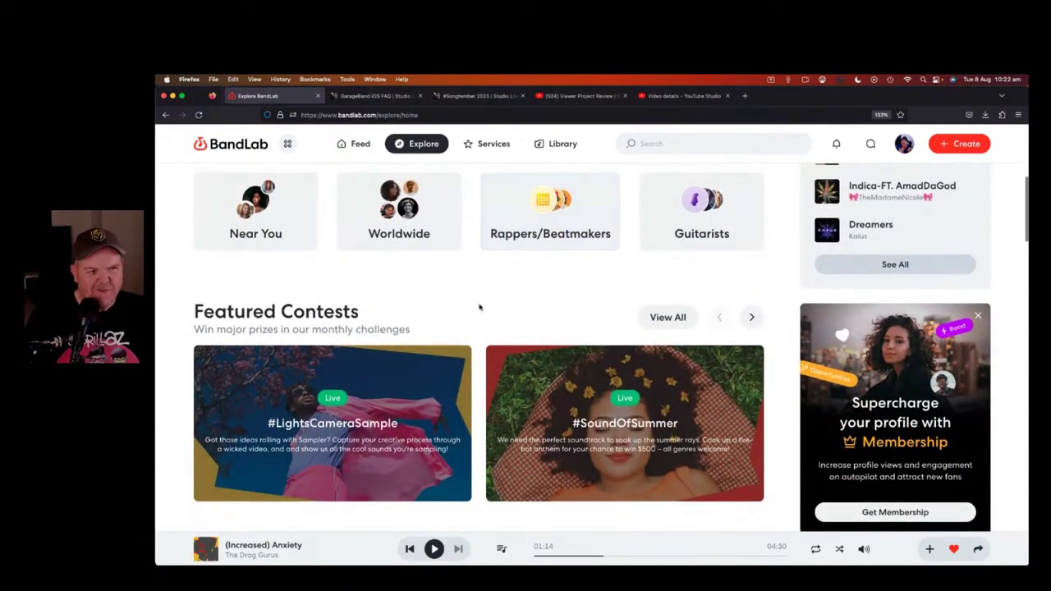
scroll(478, 305, up, 5)
scroll(479, 306, up, 1)
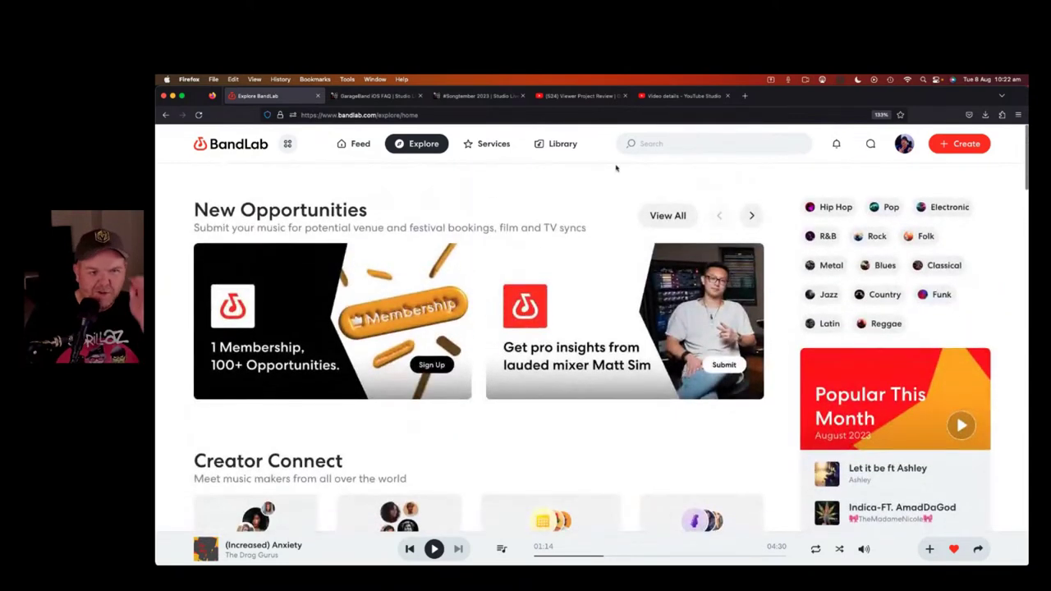
Search the site for "songtember", narrow the results to communities and open the Songtember community page
click(663, 143)
text(songtember)
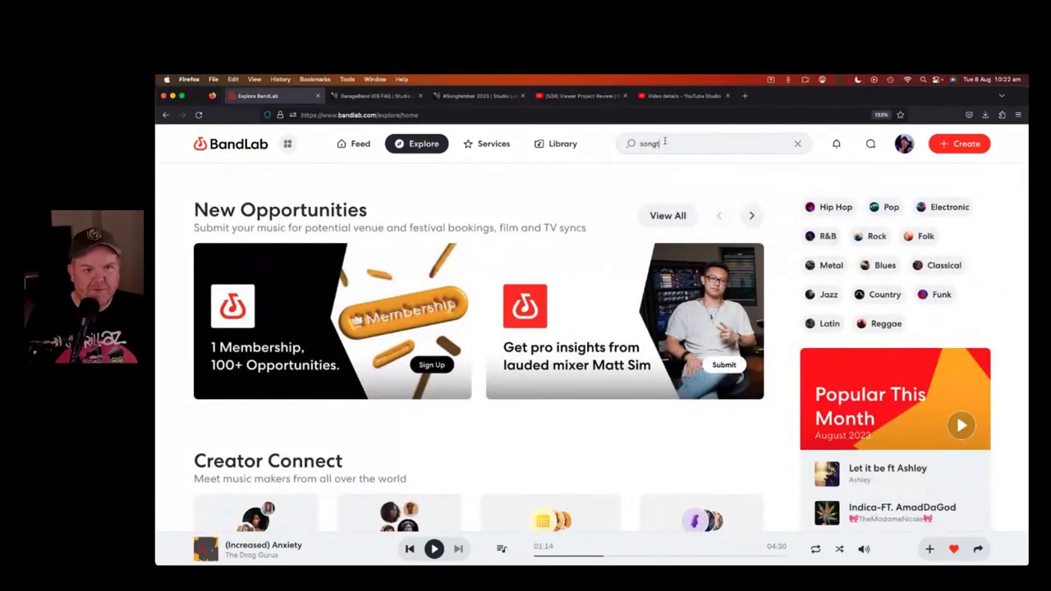
key(Return)
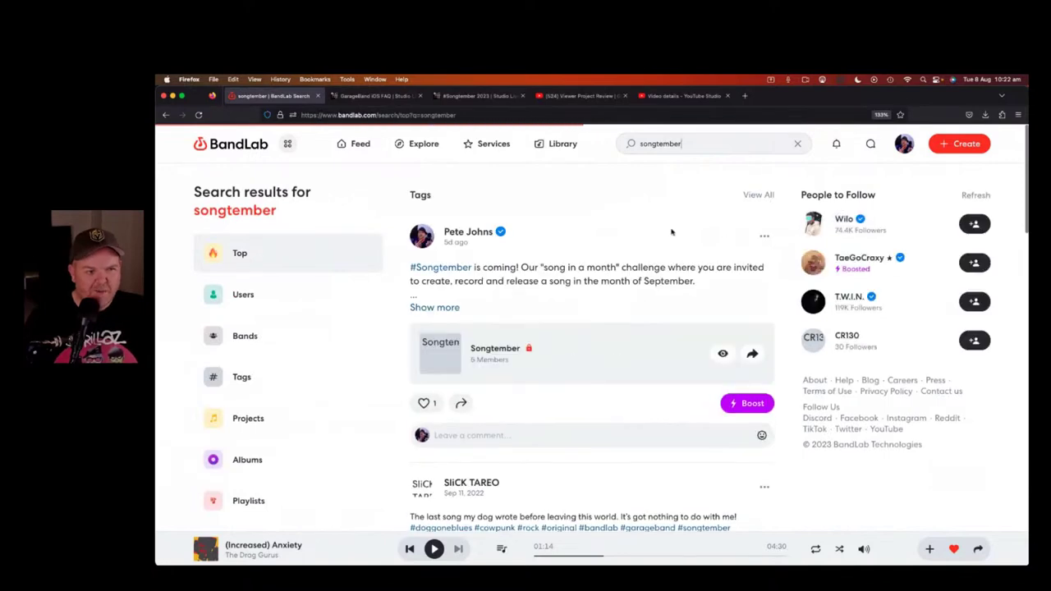
scroll(274, 407, down, 3)
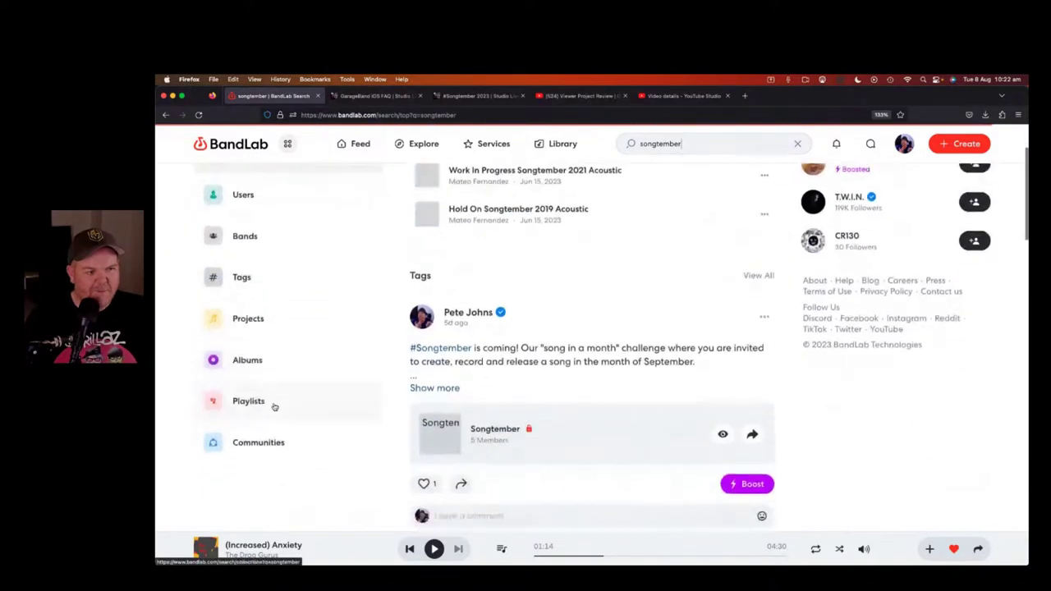
click(253, 393)
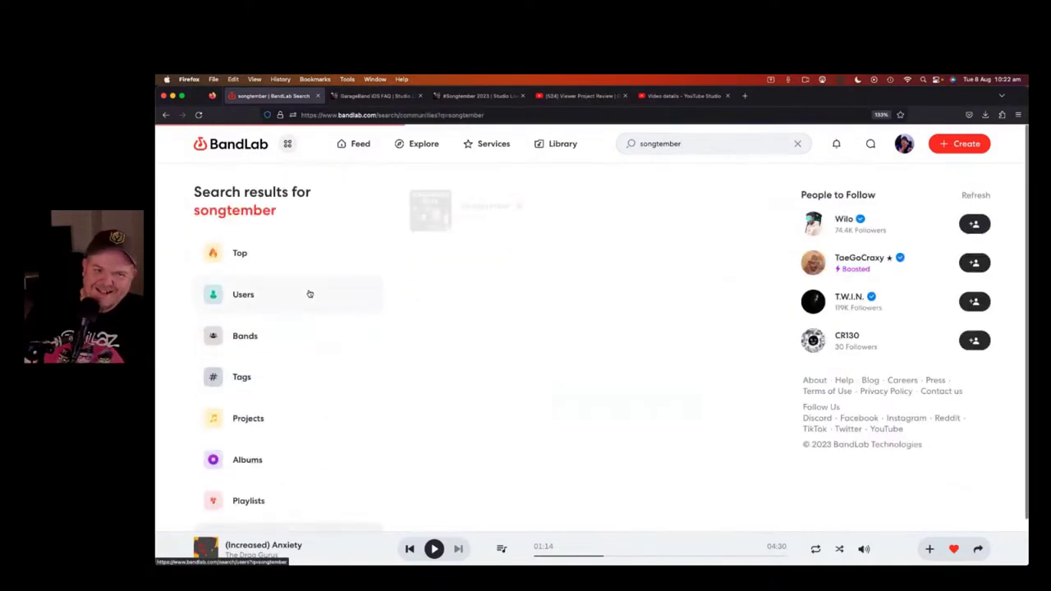
click(489, 207)
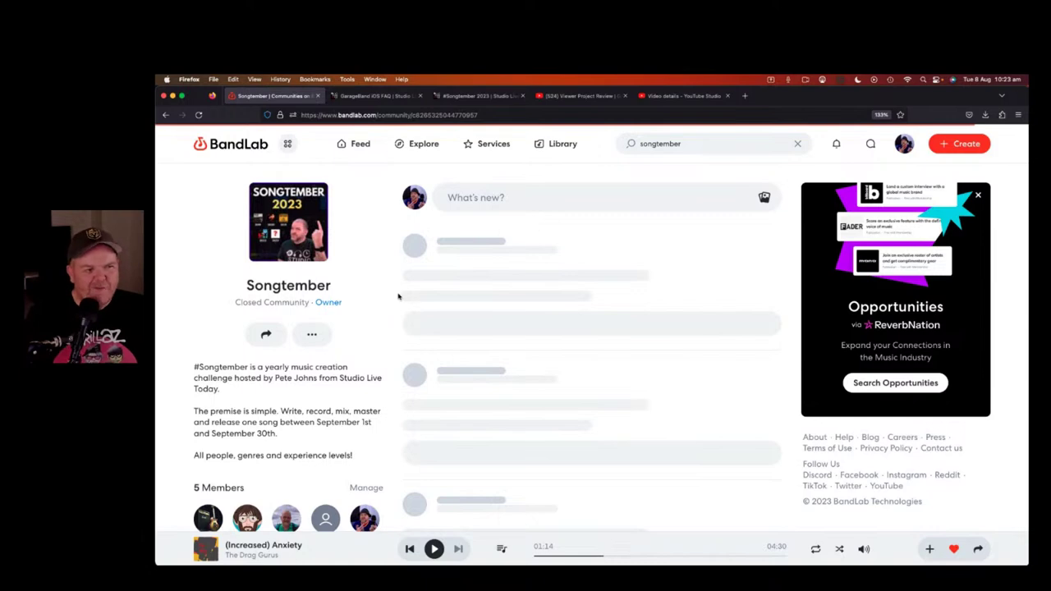
Copy the share link of the Songtember community and close the Share dialog
click(266, 334)
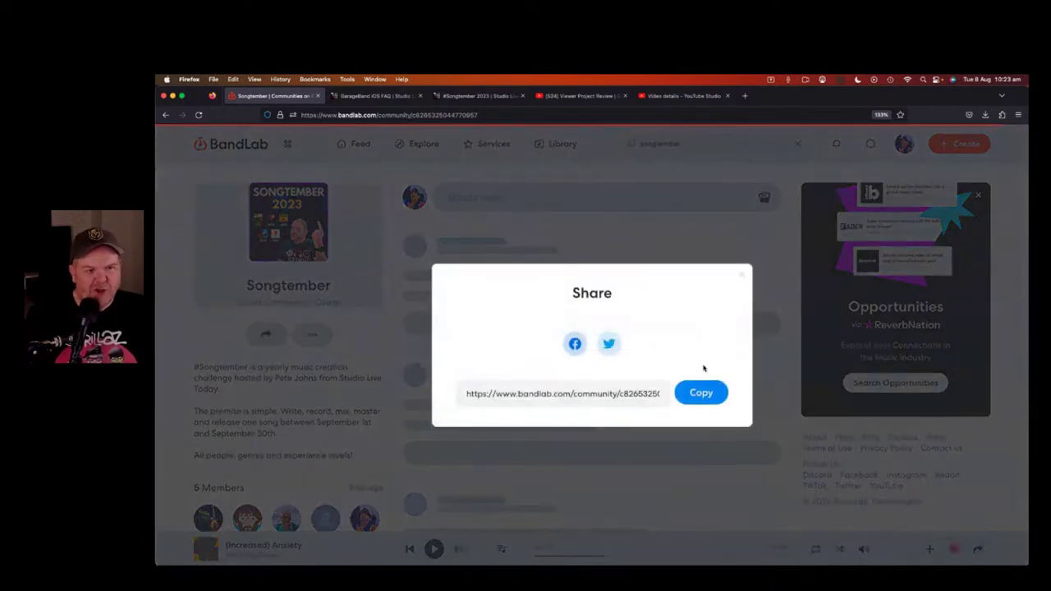
click(700, 393)
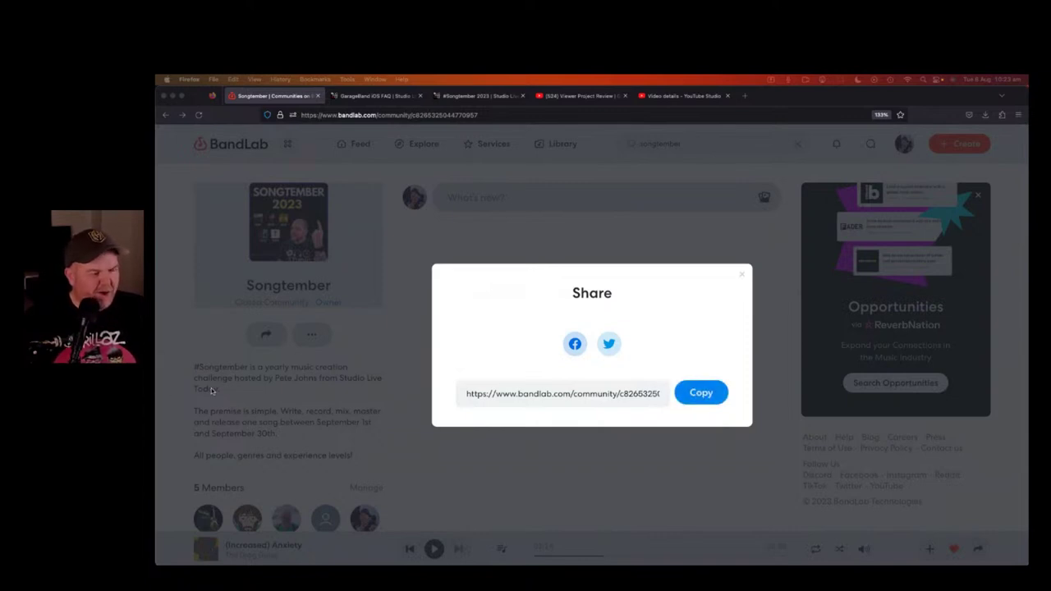
click(740, 275)
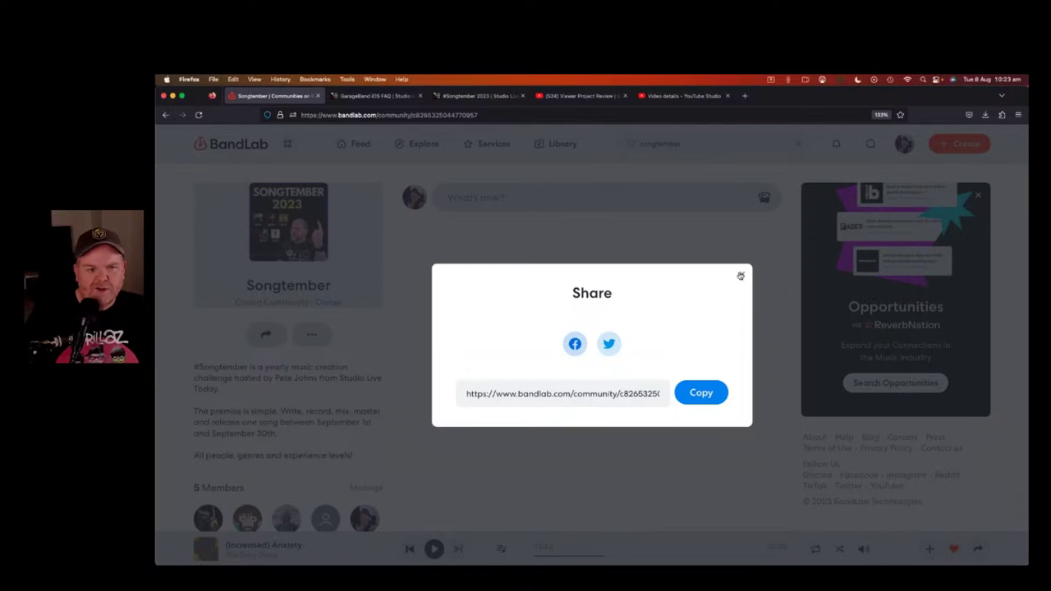
click(743, 275)
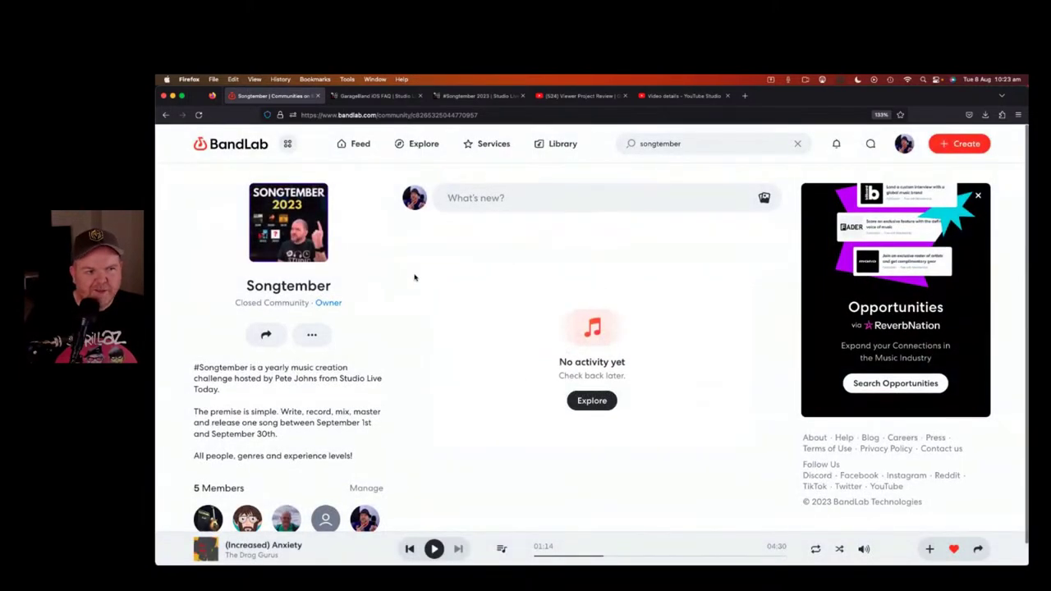
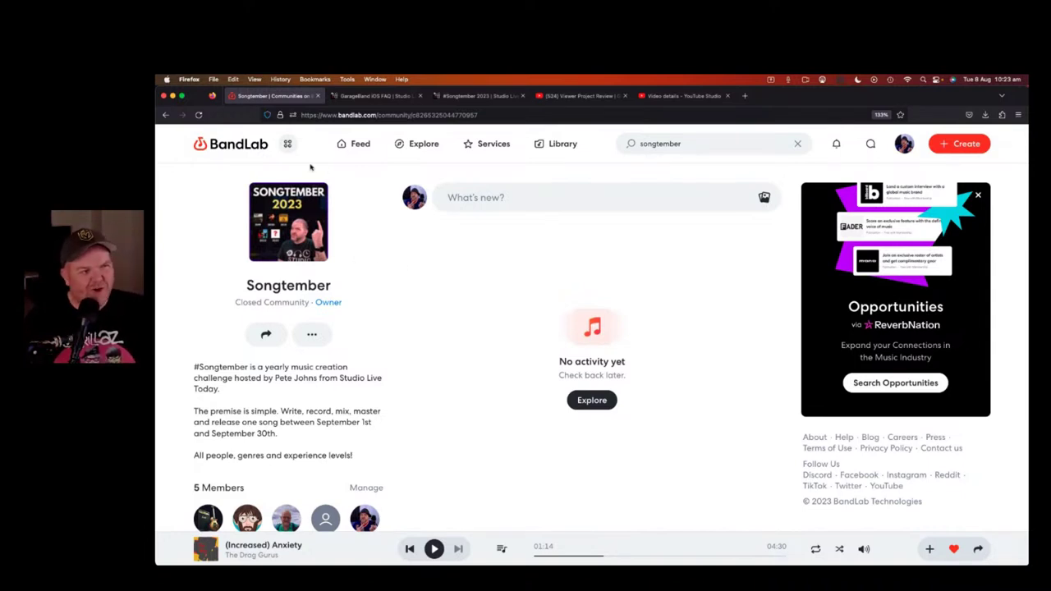
Return to the home feed, open Liked Music in the Library and look through the list of liked tracks
click(239, 144)
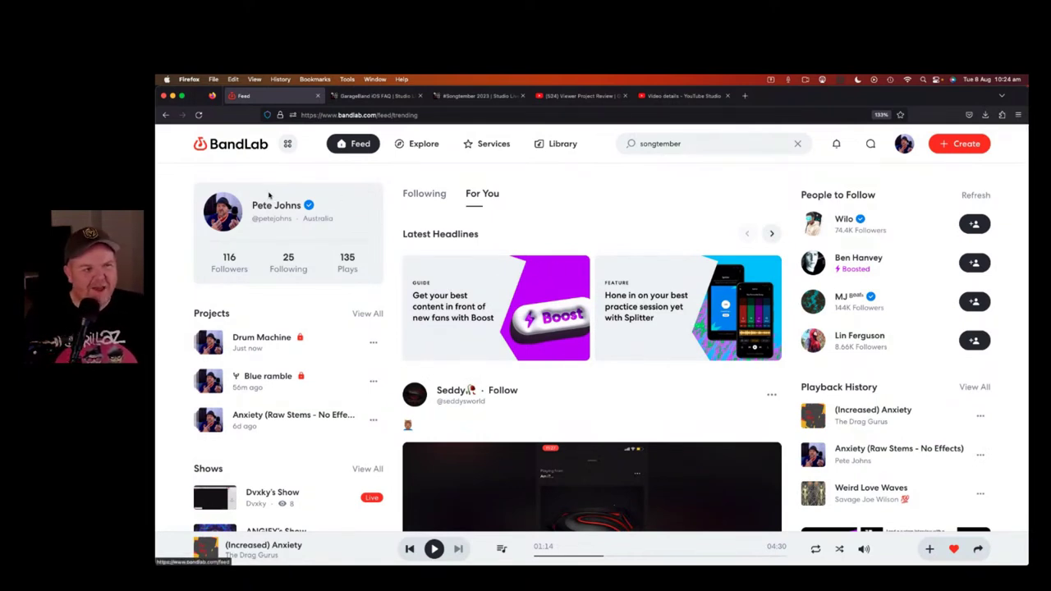
click(557, 144)
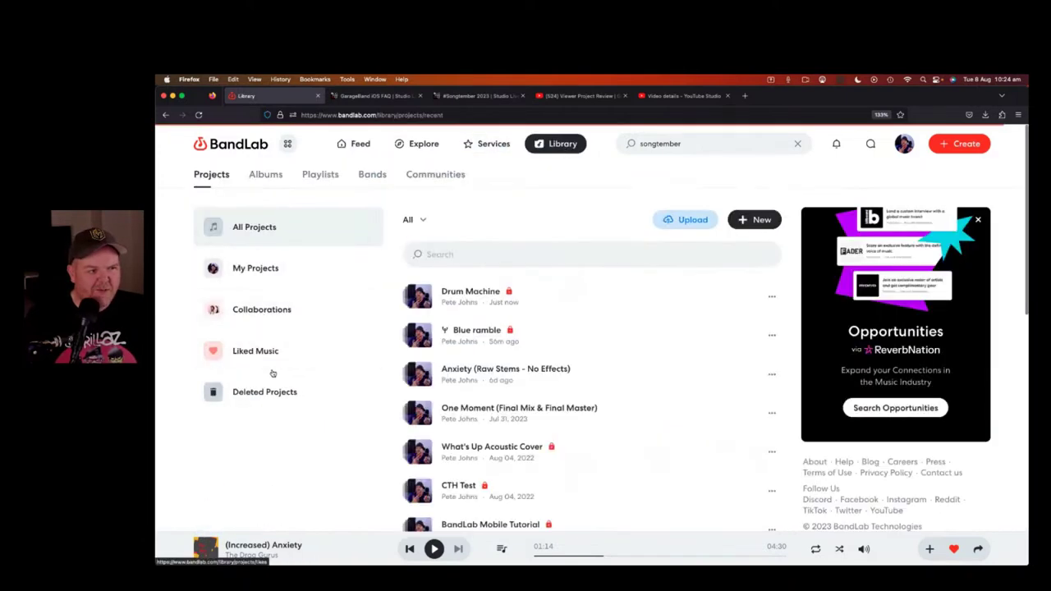
click(256, 353)
scroll(600, 249, down, 5)
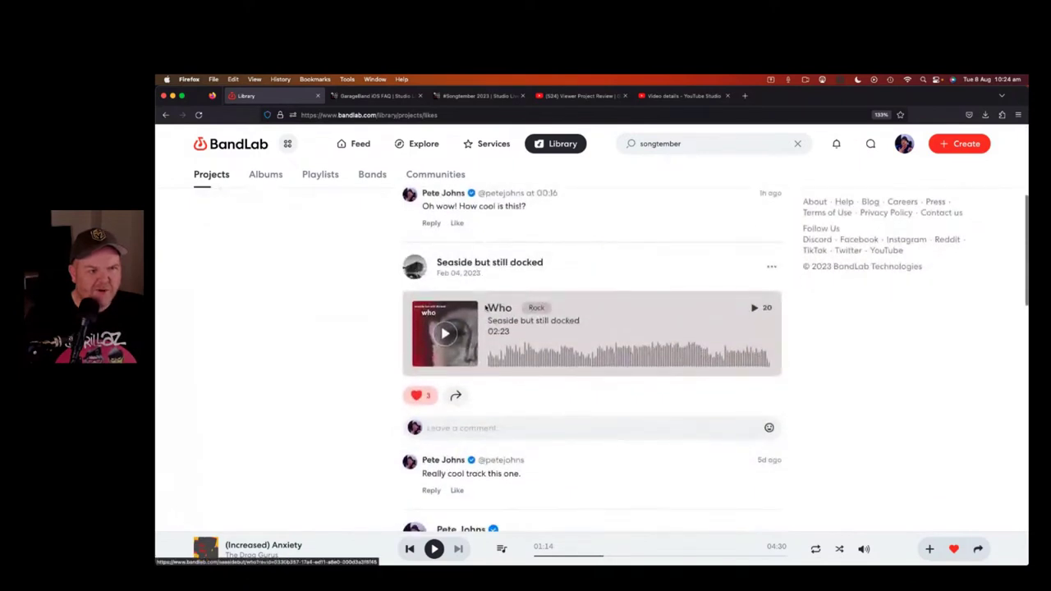
mouse_move(417, 395)
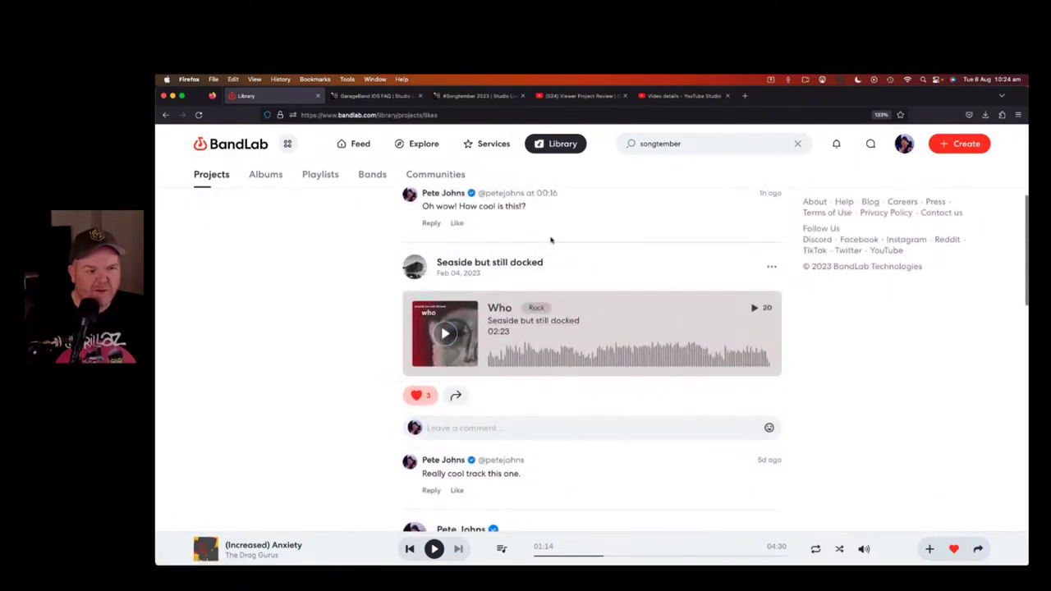
scroll(557, 227, down, 3)
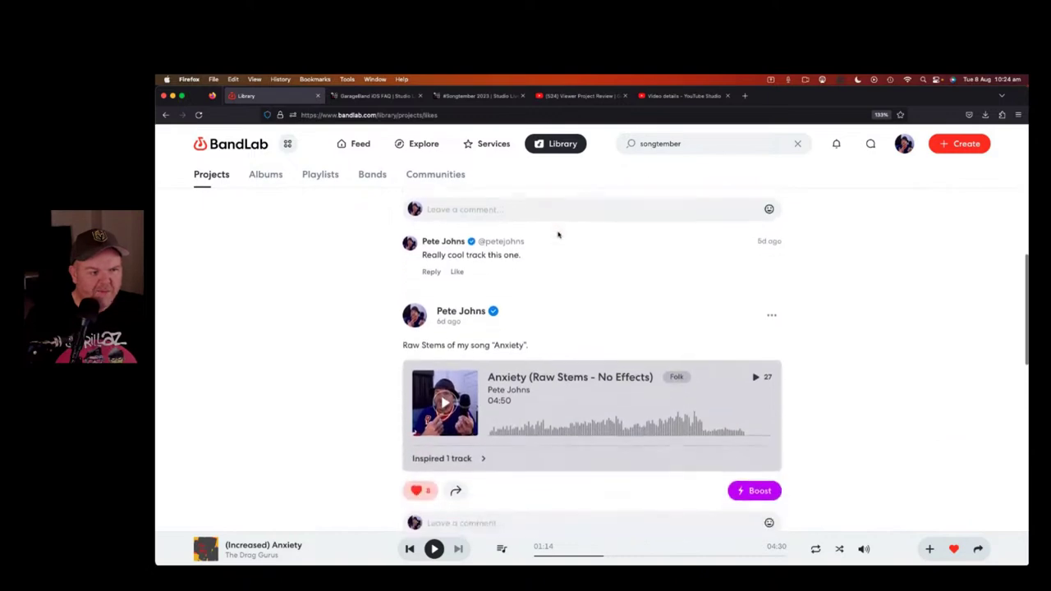
scroll(558, 235, up, 10)
scroll(558, 235, down, 15)
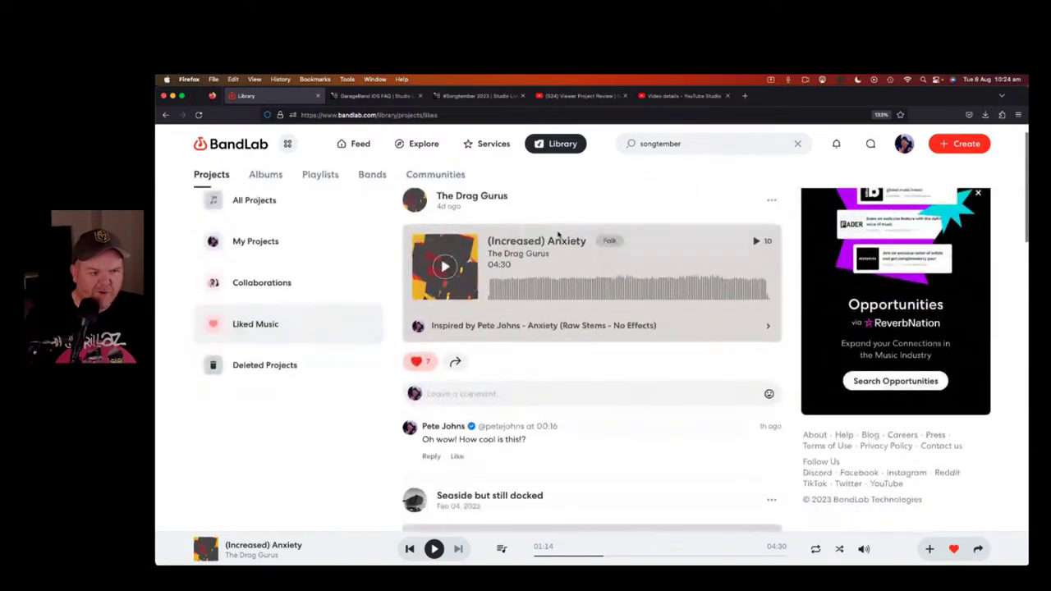
scroll(557, 235, down, 10)
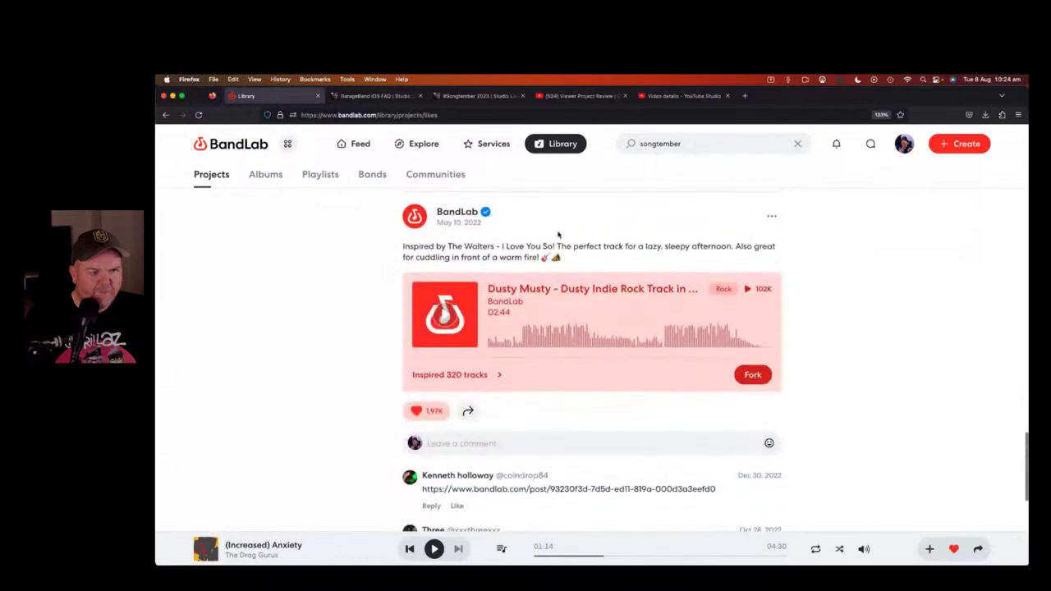
scroll(558, 235, down, 5)
scroll(558, 233, up, 20)
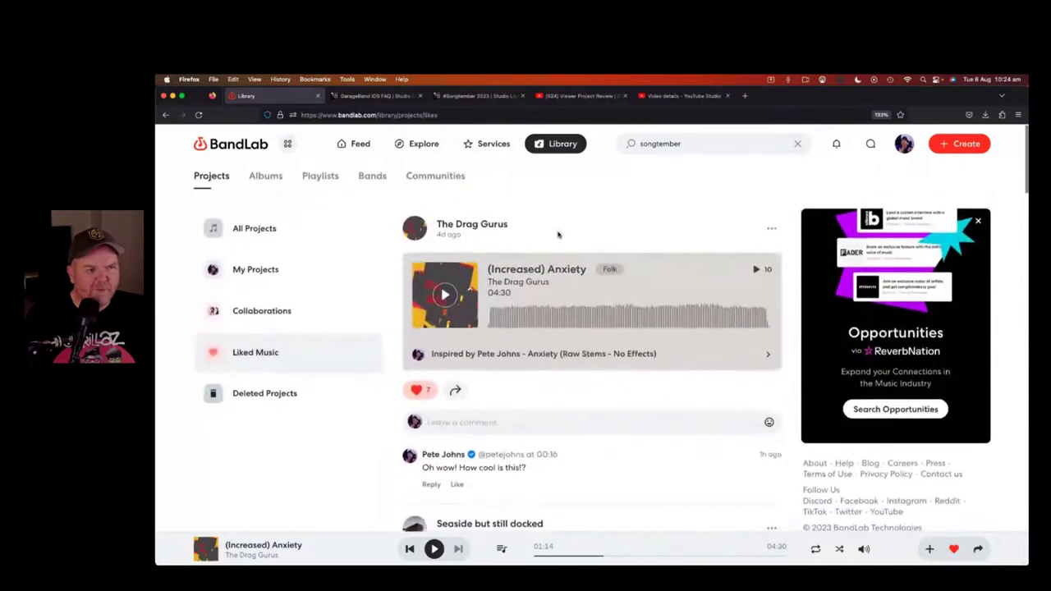
Open the Forkable playlist from the Library, go to the profile of the Blue ramble artist and look over the activity
click(321, 174)
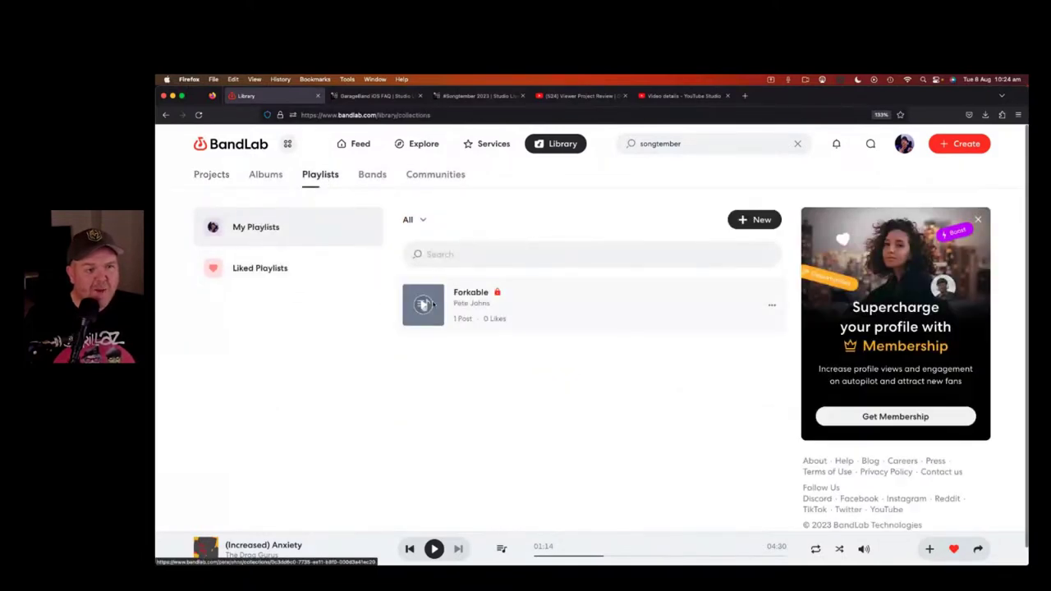
click(472, 293)
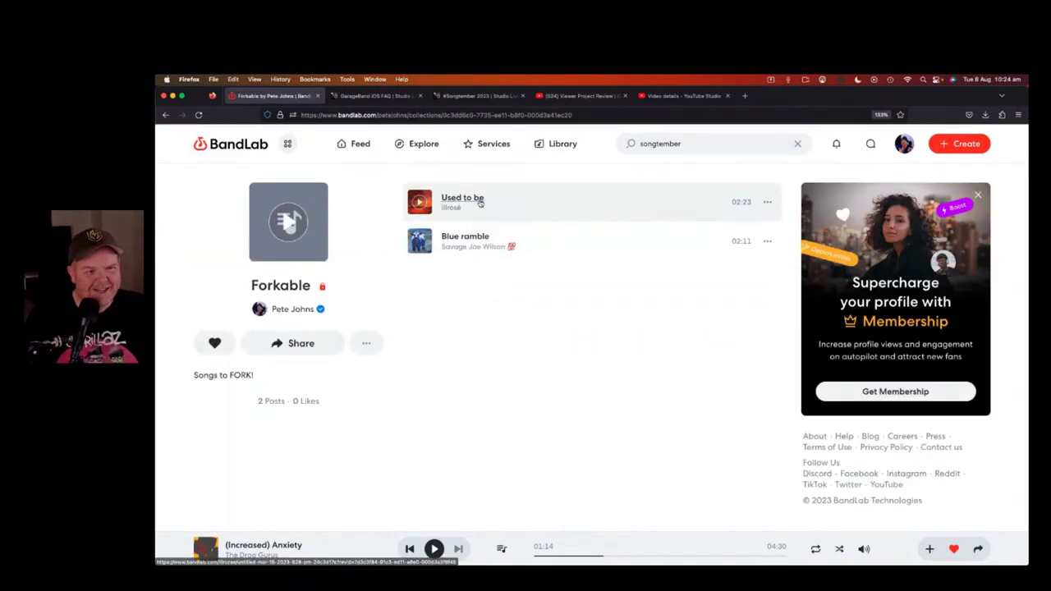
click(475, 248)
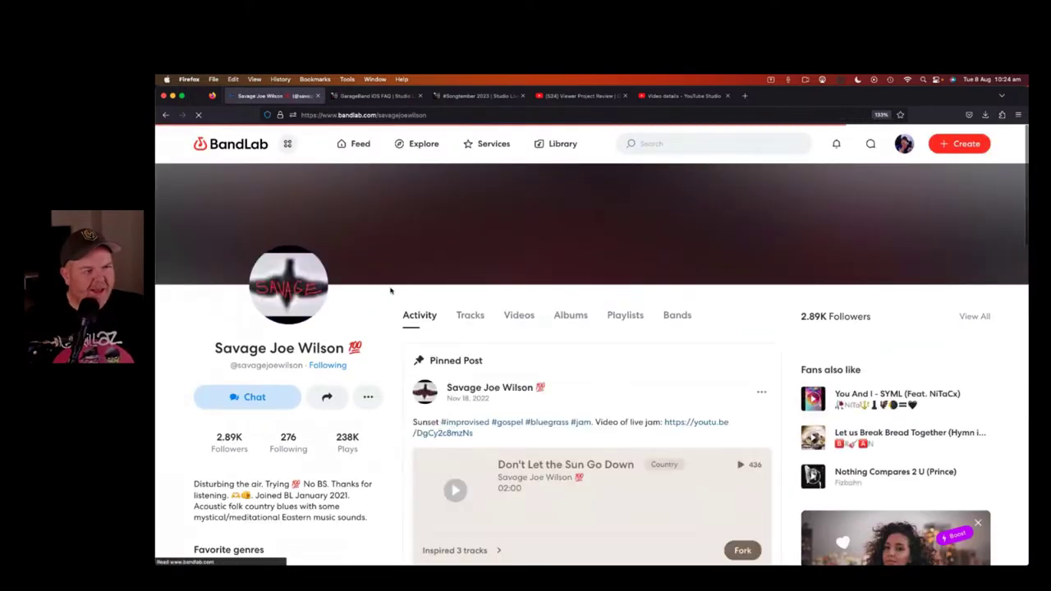
scroll(525, 284, down, 2)
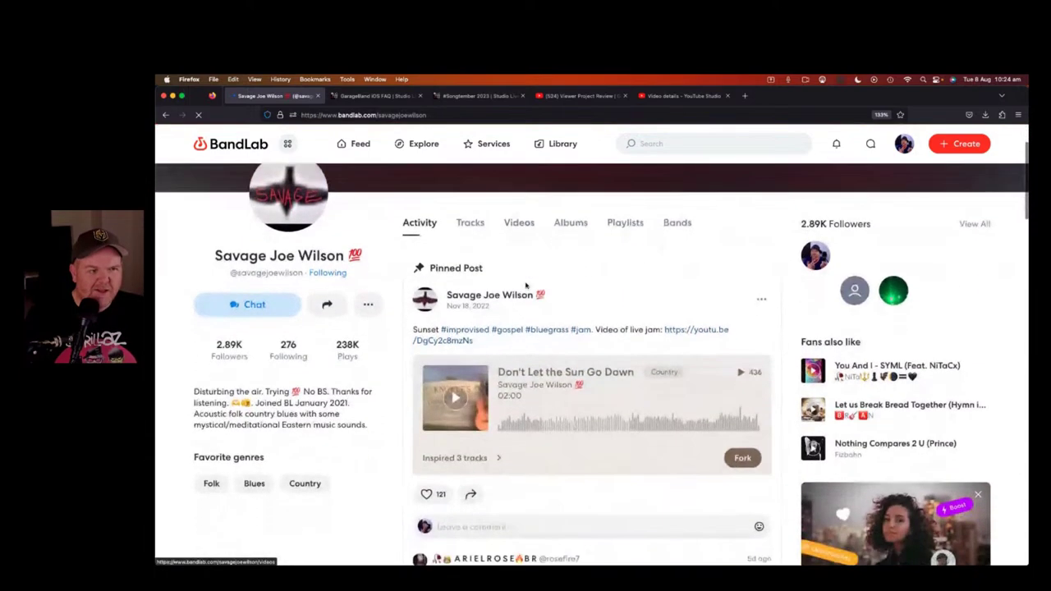
scroll(525, 284, down, 2)
scroll(525, 285, up, 4)
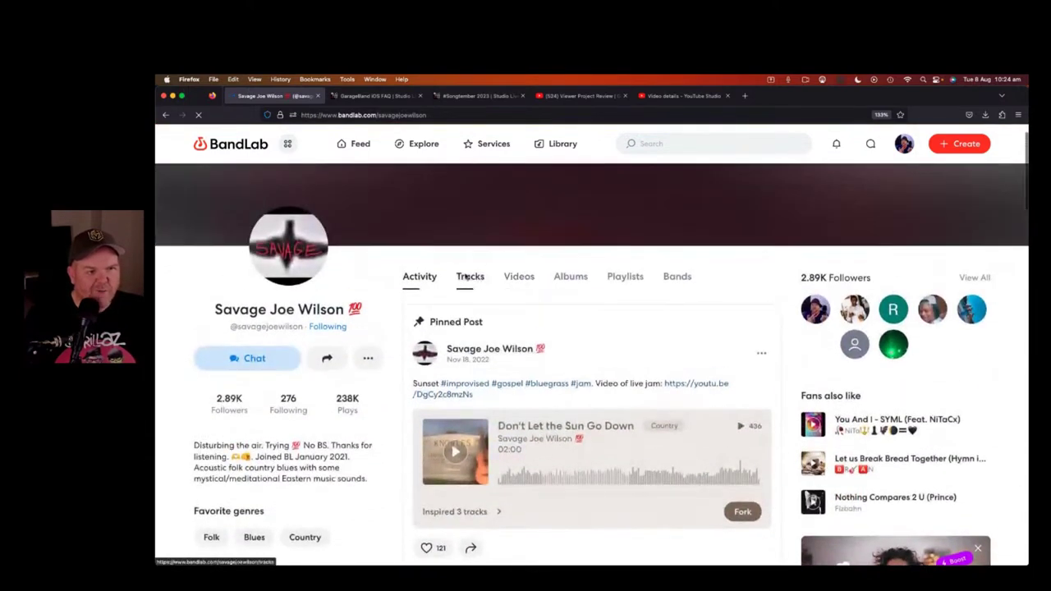
Show the artist's published tracks and look through the list
click(467, 278)
scroll(549, 304, down, 1)
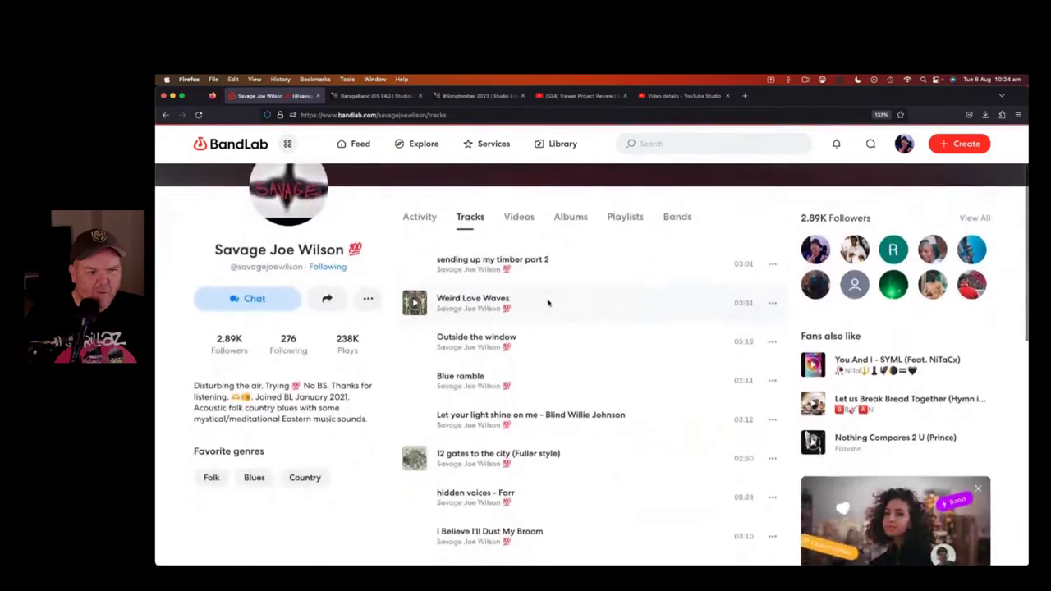
scroll(548, 303, down, 1)
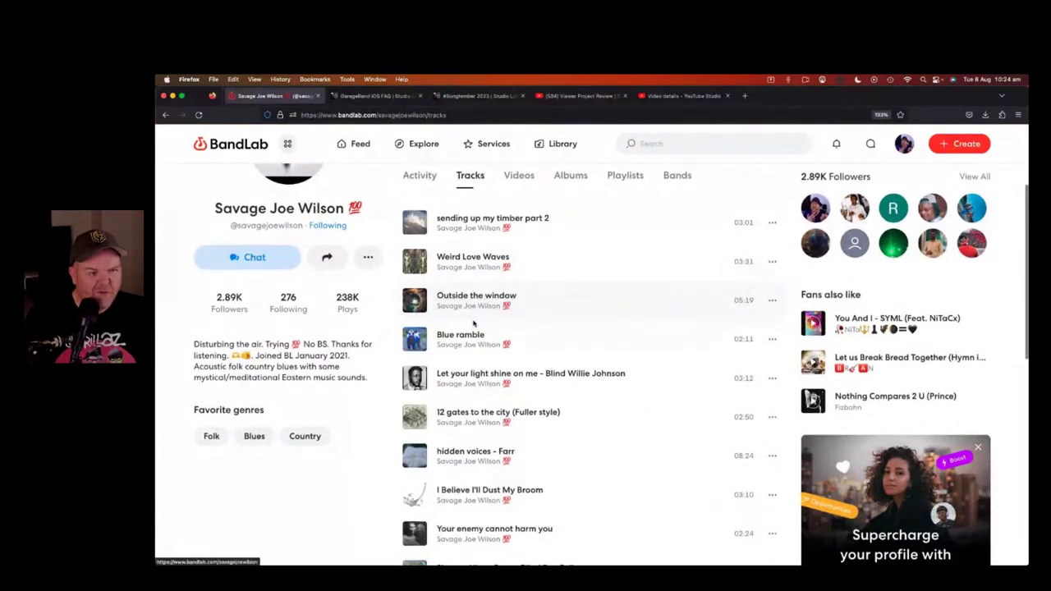
scroll(506, 340, down, 1)
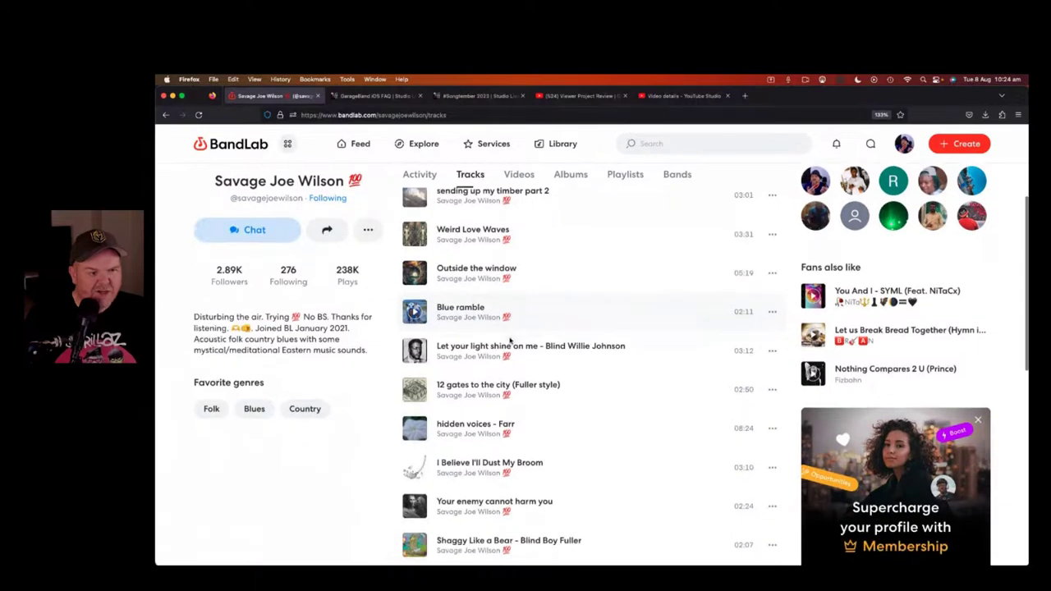
scroll(509, 335, up, 2)
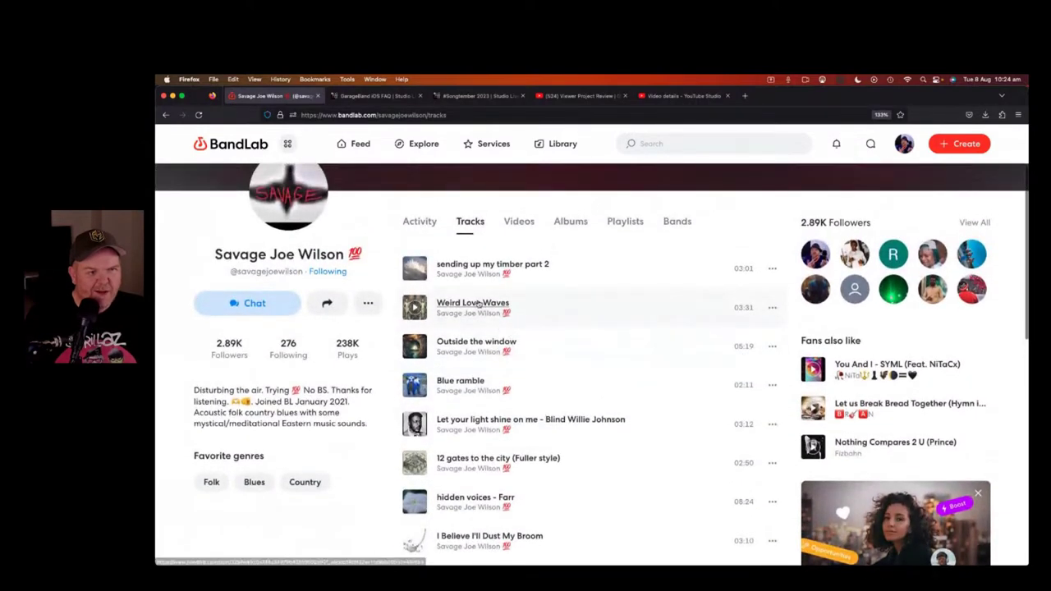
Open the post of the Weird Love Waves track, look it over and return to the artist's track list
click(478, 304)
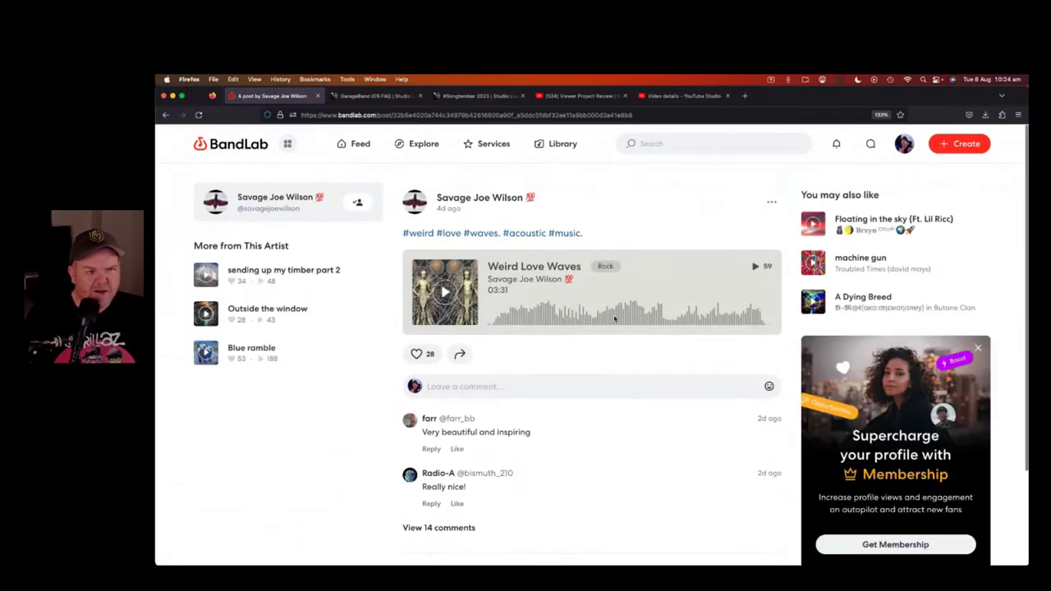
click(164, 115)
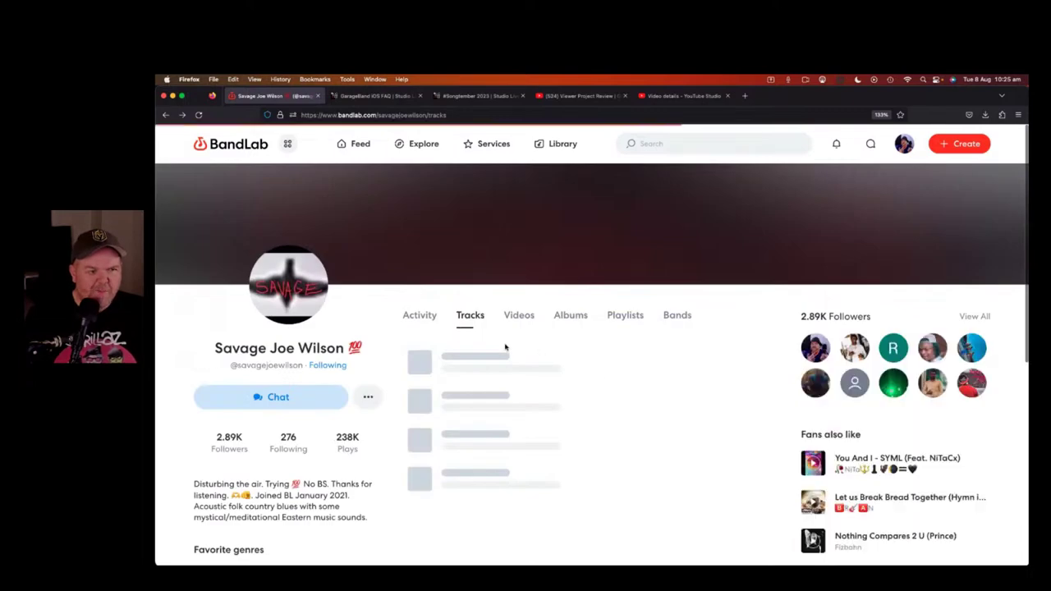
scroll(493, 355, down, 1)
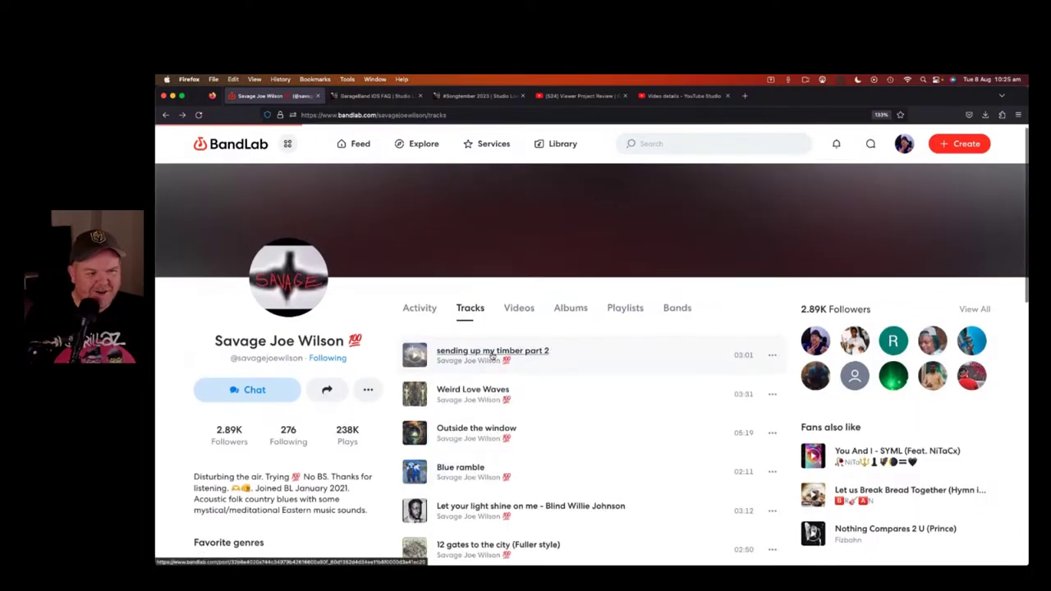
scroll(492, 355, down, 2)
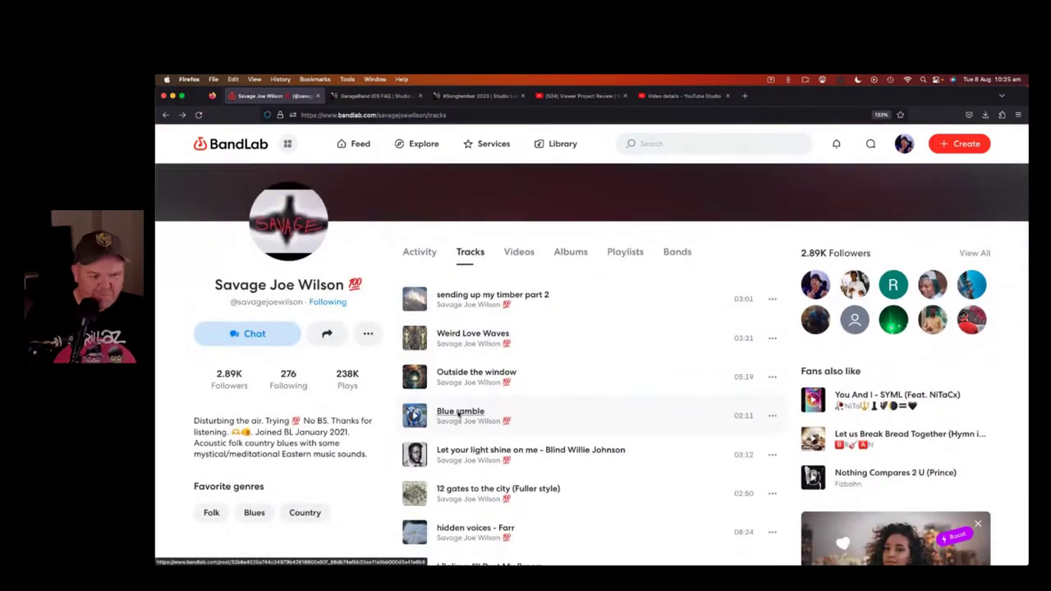
Open the Blue ramble post, look through its details and comments, and return to the artist's tracks
click(458, 413)
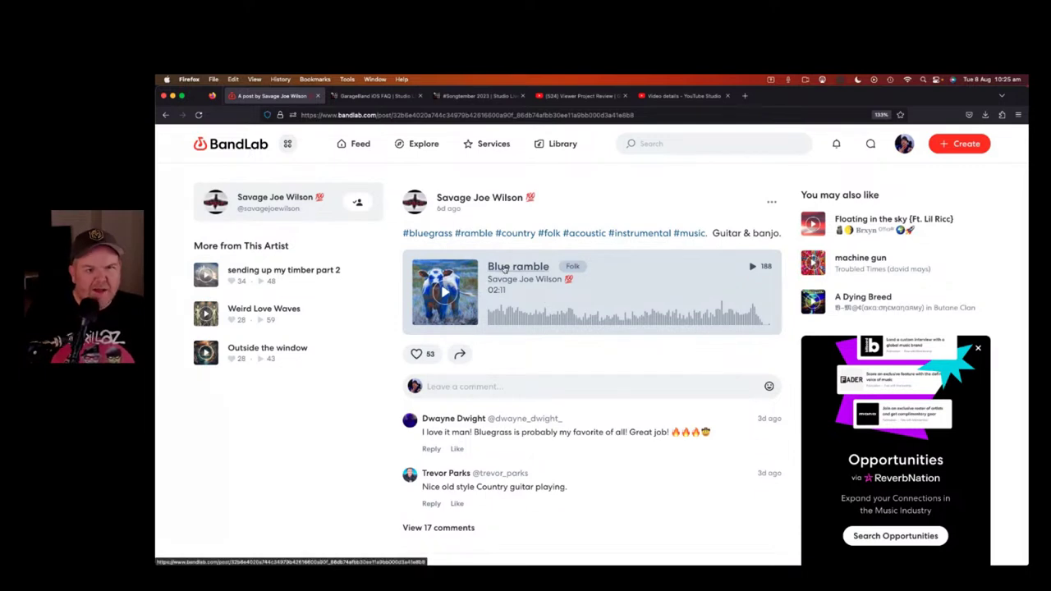
scroll(517, 266, down, 2)
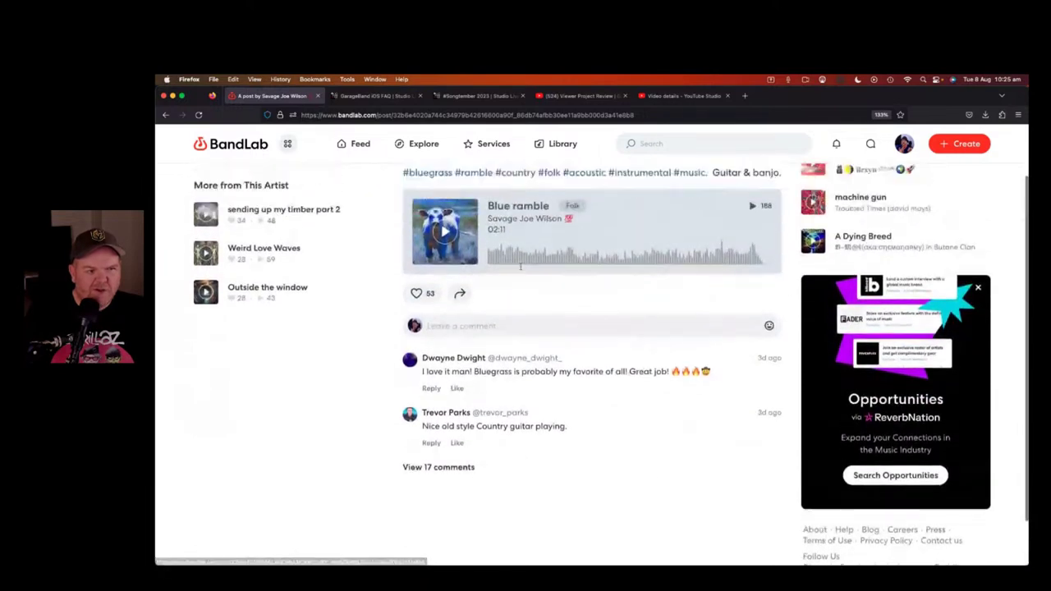
scroll(520, 267, up, 2)
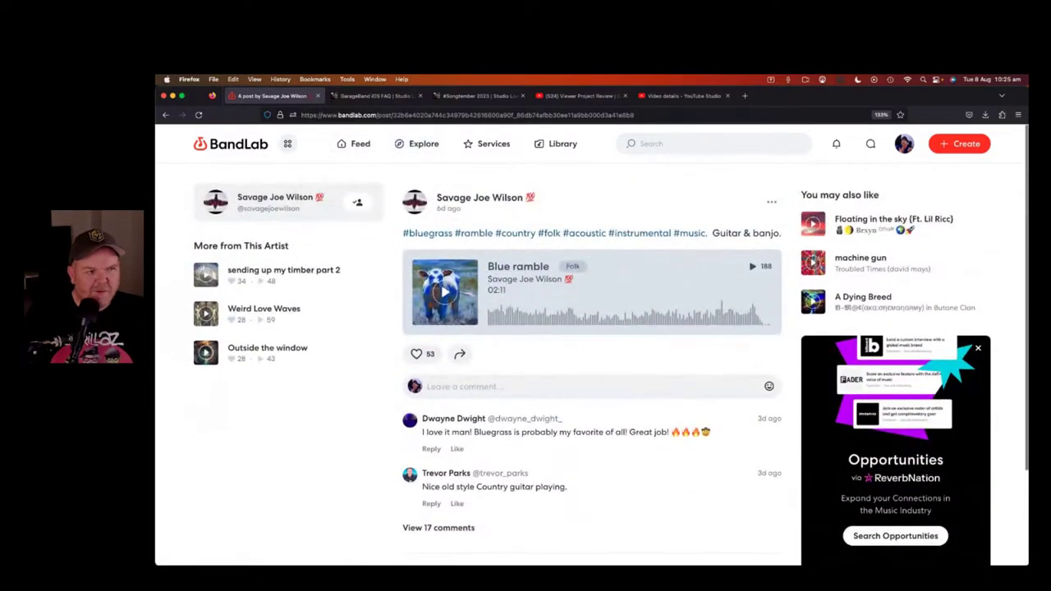
click(524, 279)
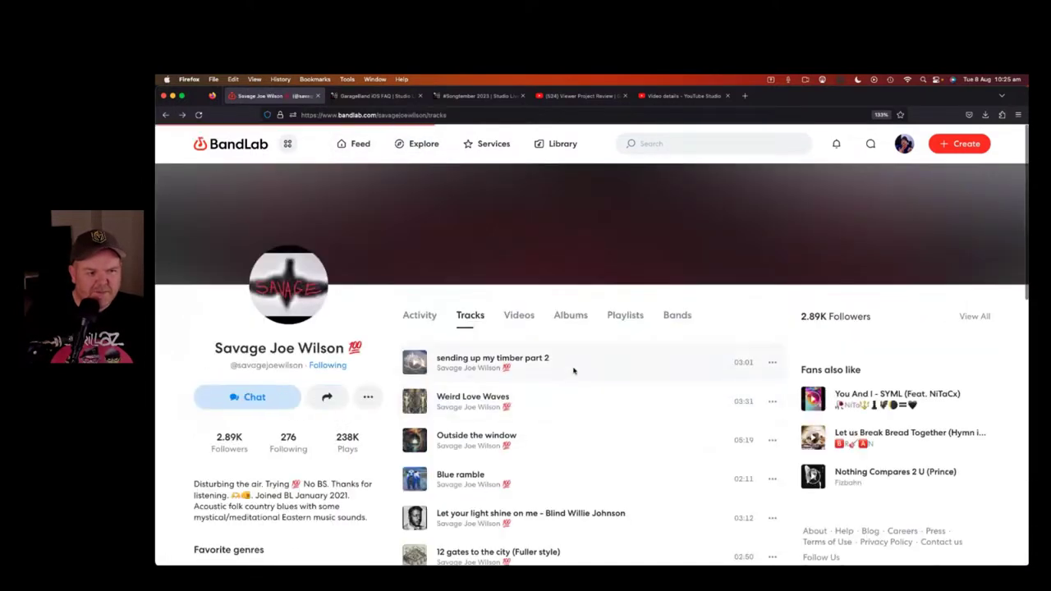
Check the available track options for Weird Love Waves and for sending up my timber part 2
scroll(631, 362, down, 2)
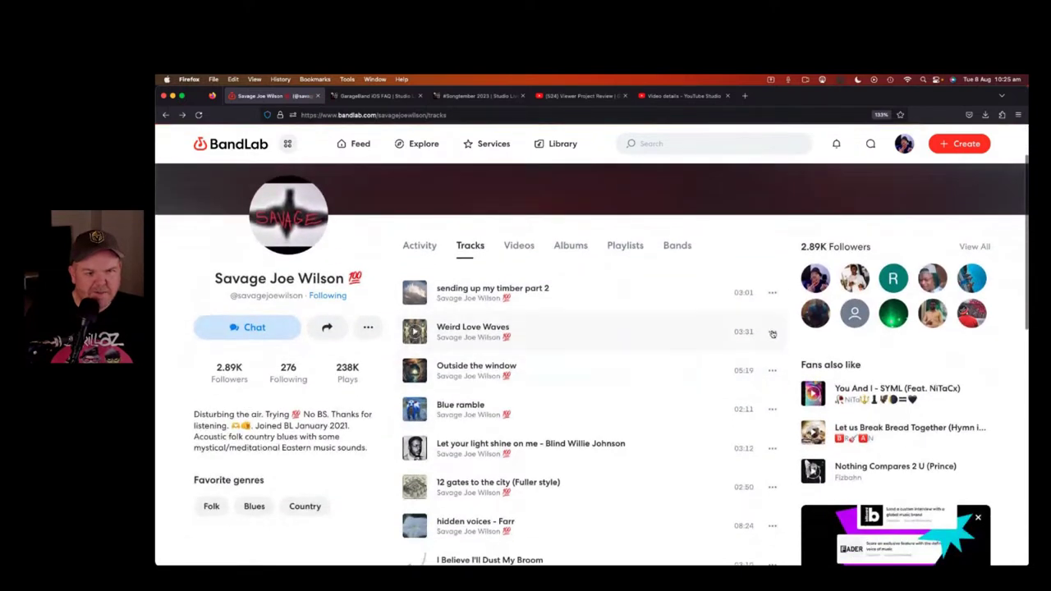
click(772, 333)
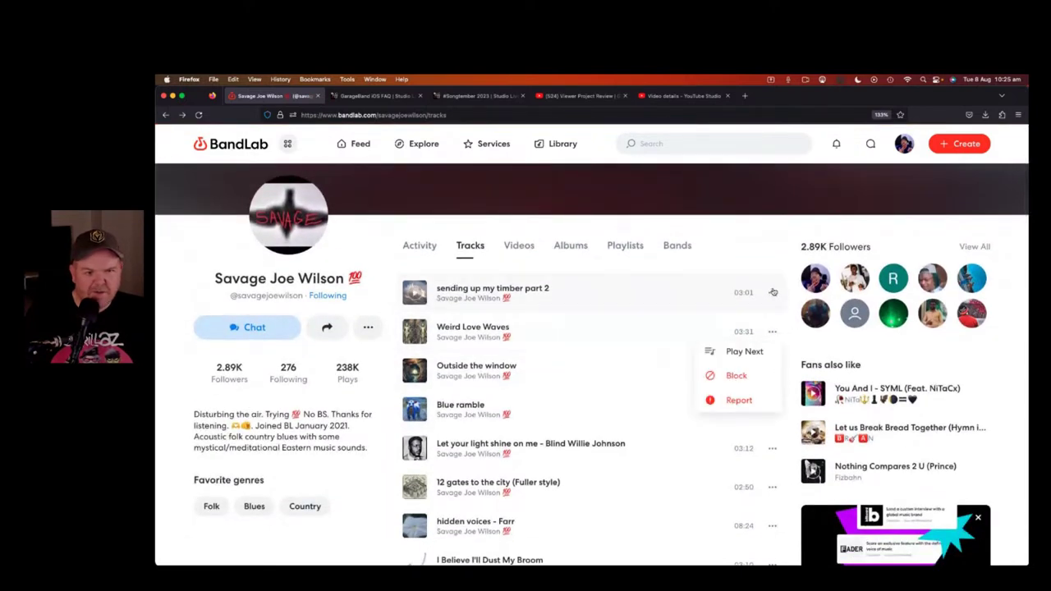
click(773, 291)
click(773, 293)
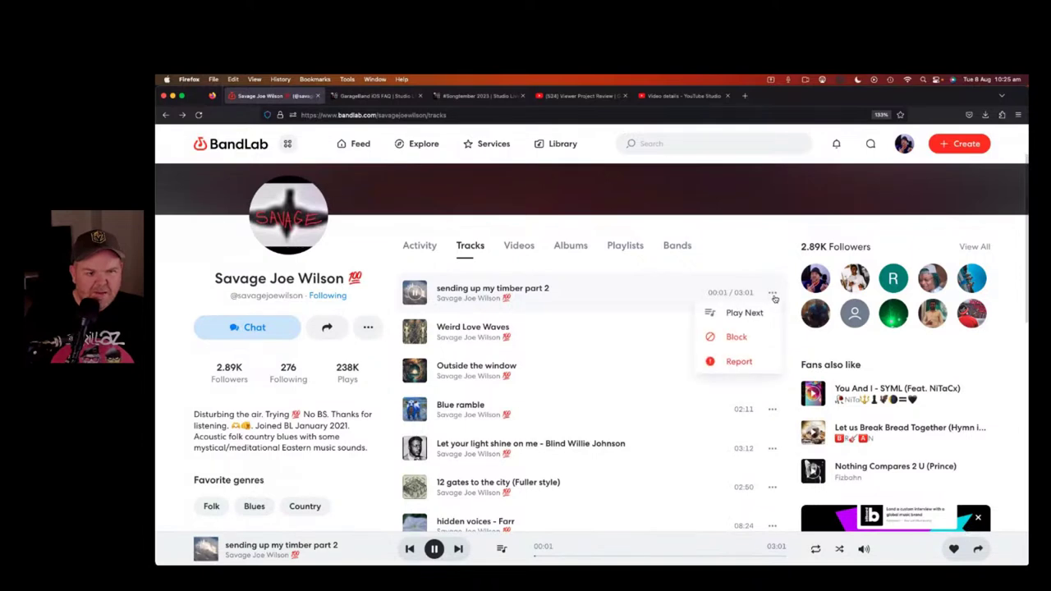
Find the Weird Love Waves post in the artist's activity, fork the track and open it in the Studio
click(429, 243)
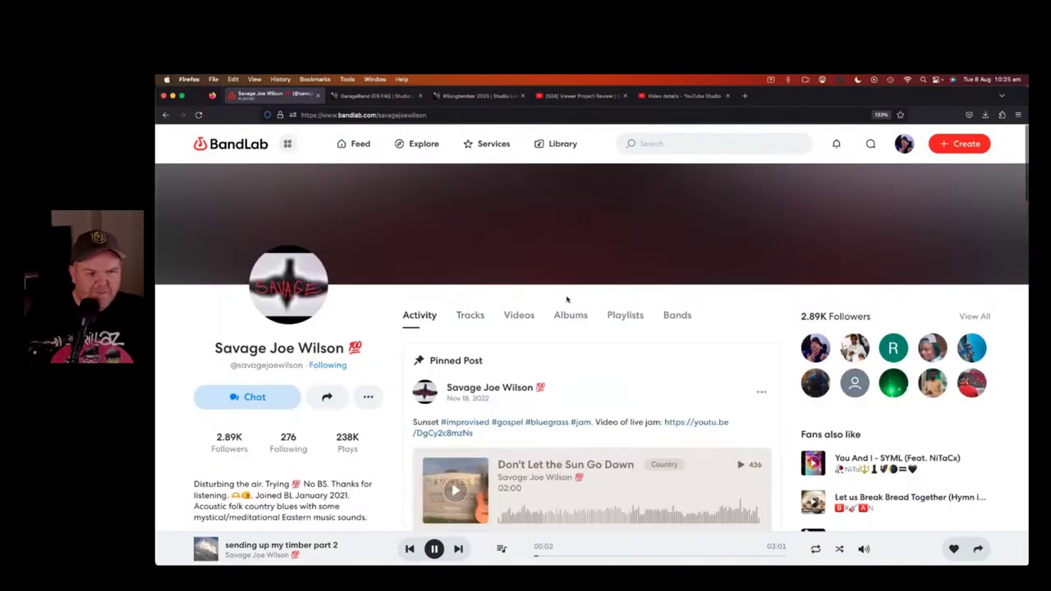
scroll(575, 312, down, 3)
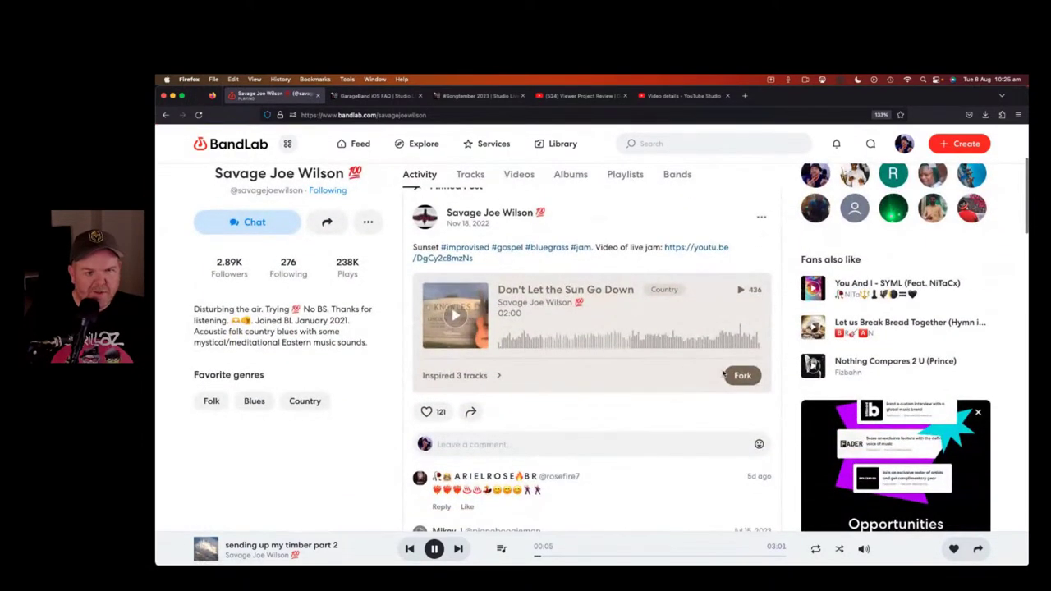
scroll(601, 304, down, 10)
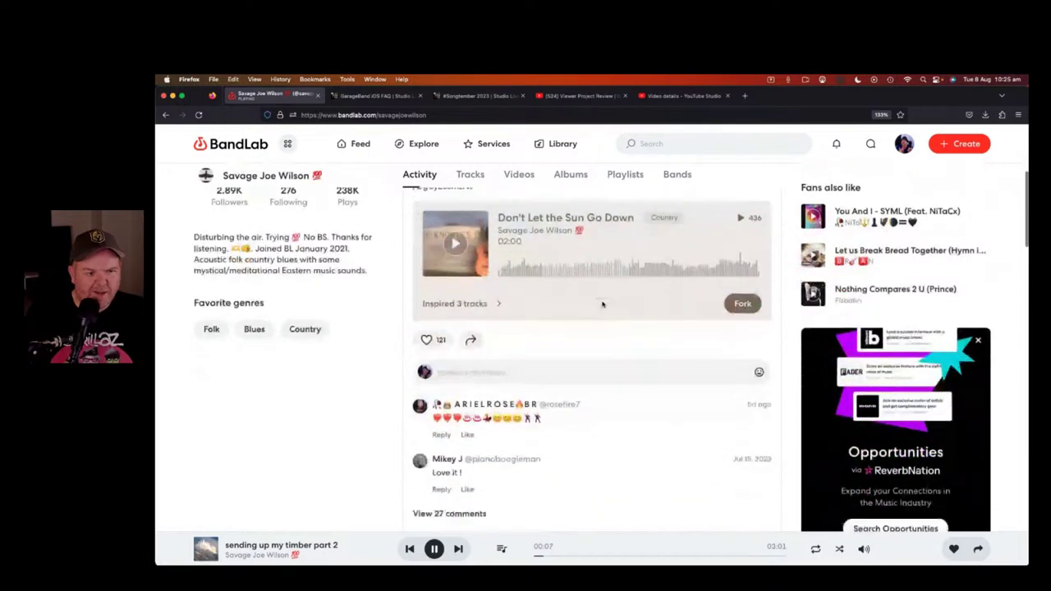
scroll(602, 302, down, 11)
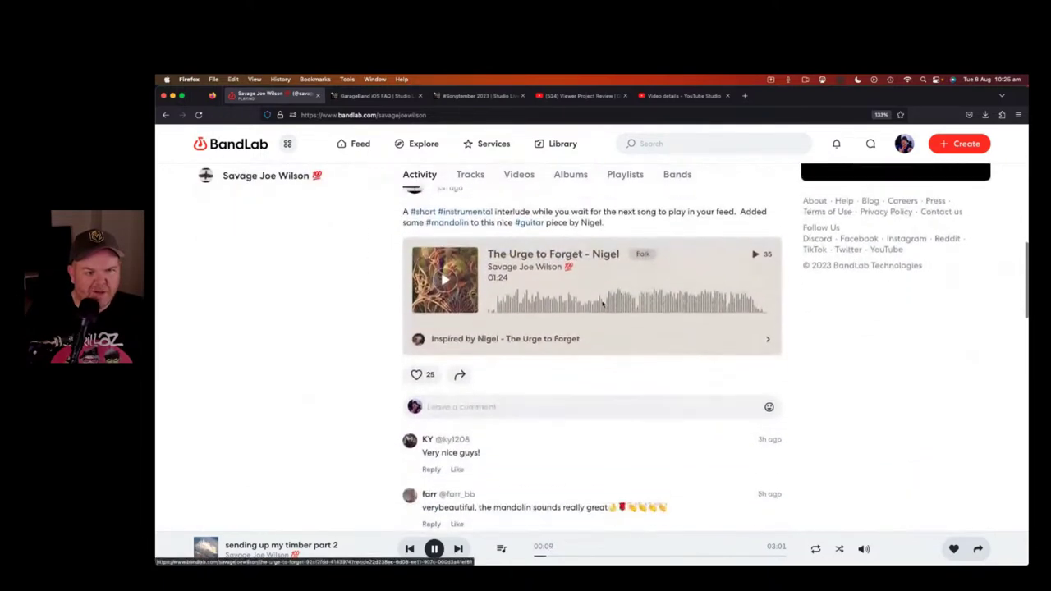
scroll(601, 304, down, 9)
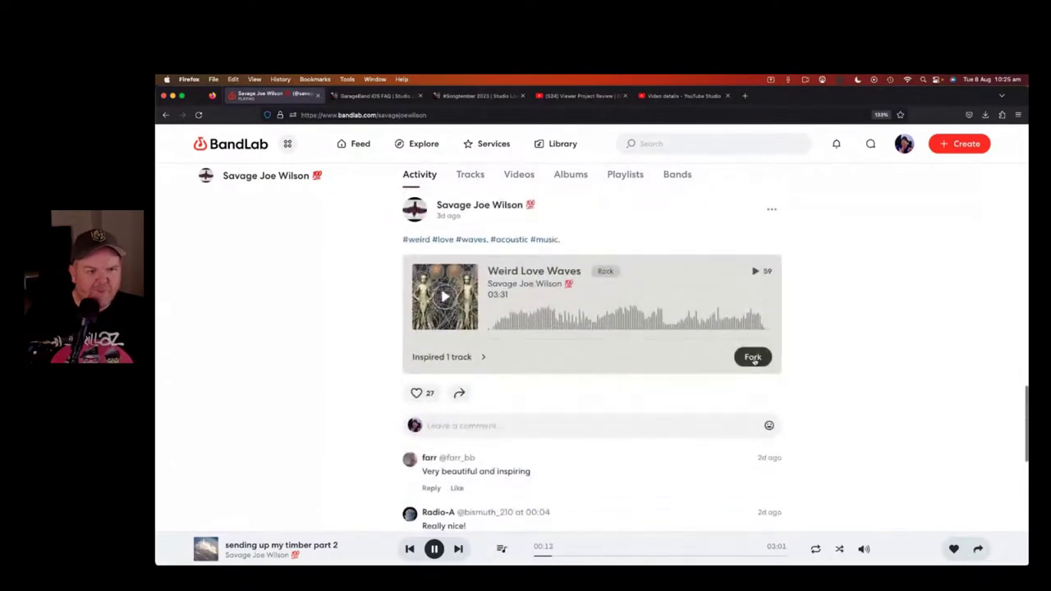
click(752, 358)
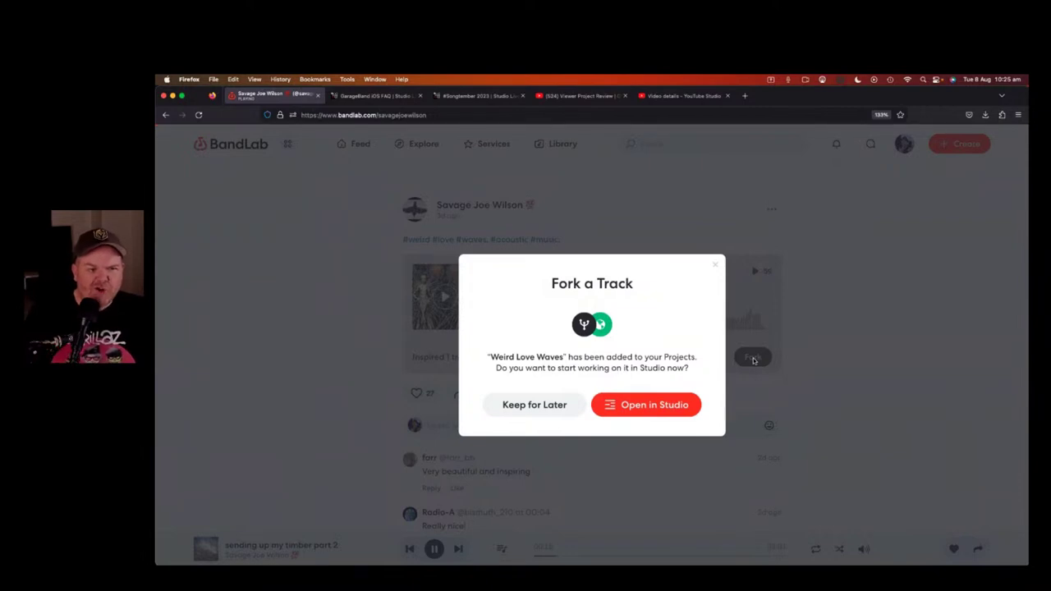
click(652, 406)
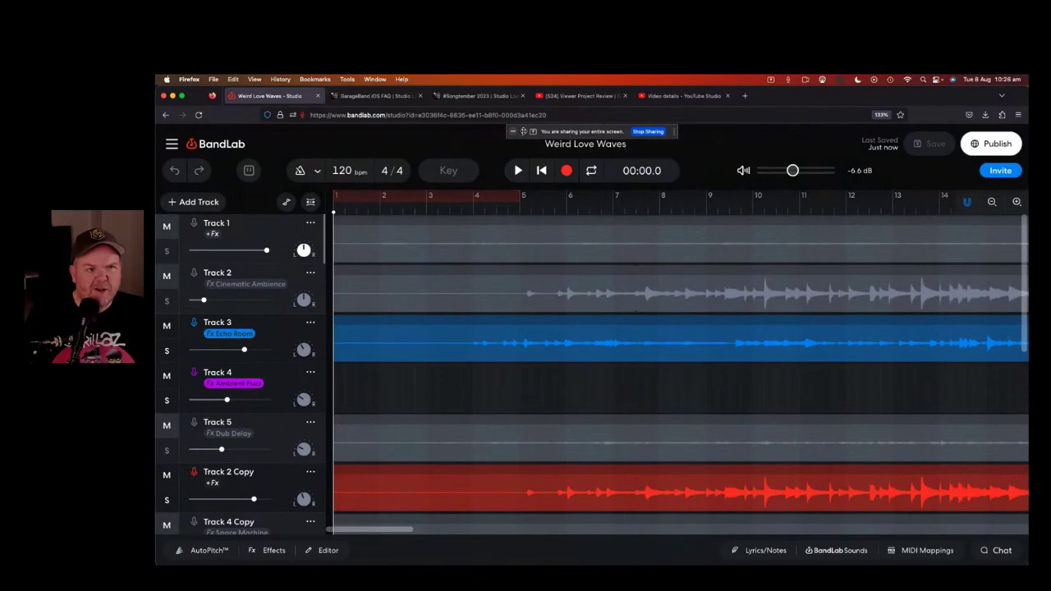
Look through all the tracks of the forked Weird Love Waves project
click(513, 133)
scroll(519, 329, down, 2)
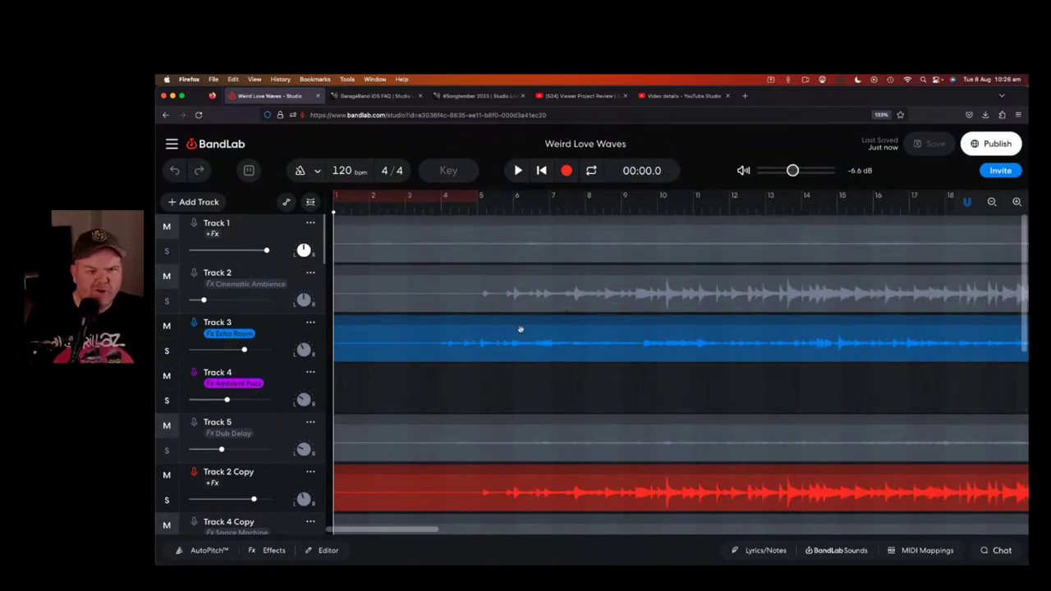
scroll(520, 328, down, 5)
scroll(520, 328, down, 3)
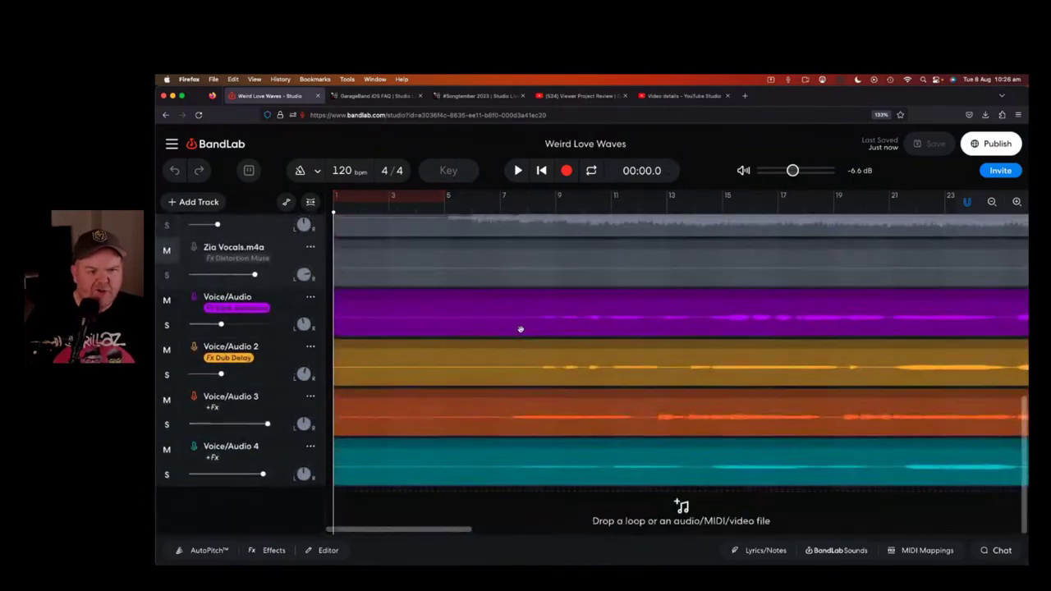
scroll(520, 329, up, 10)
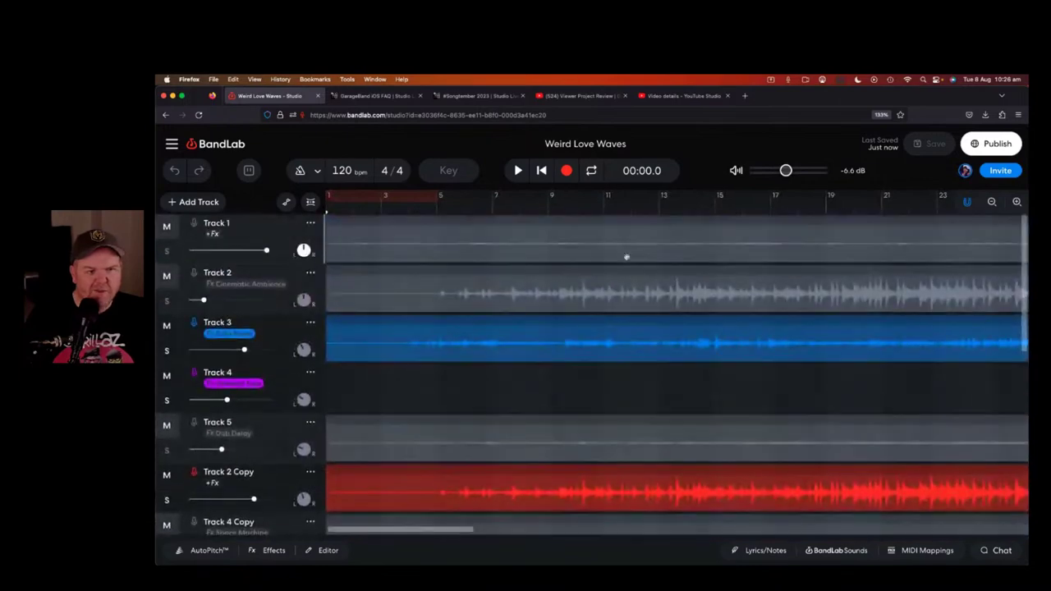
Play the project from 00:28, look down to the voice tracks while listening, and stop playback
click(698, 212)
click(714, 212)
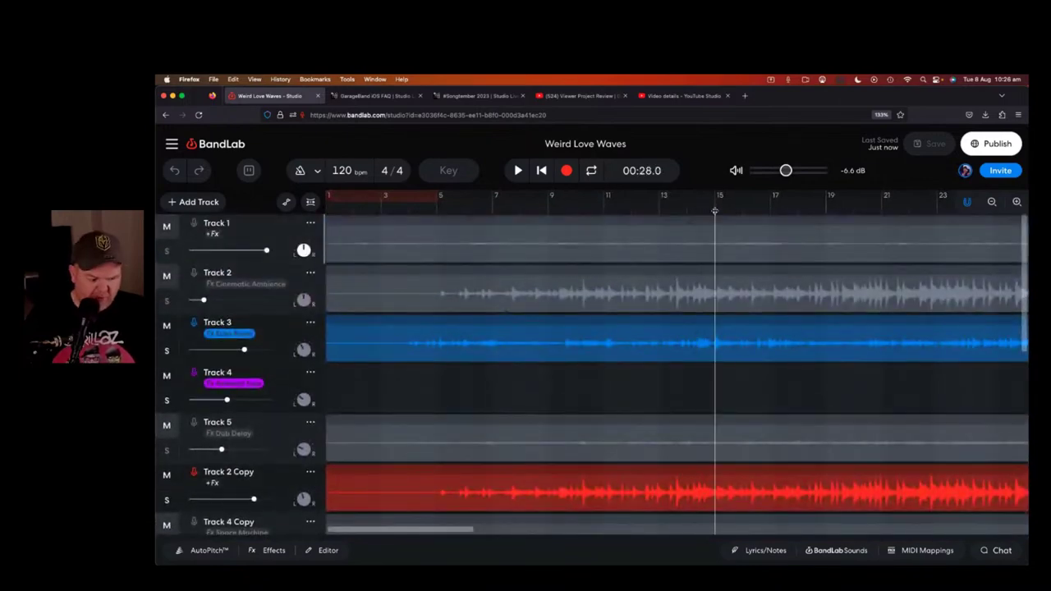
key(space)
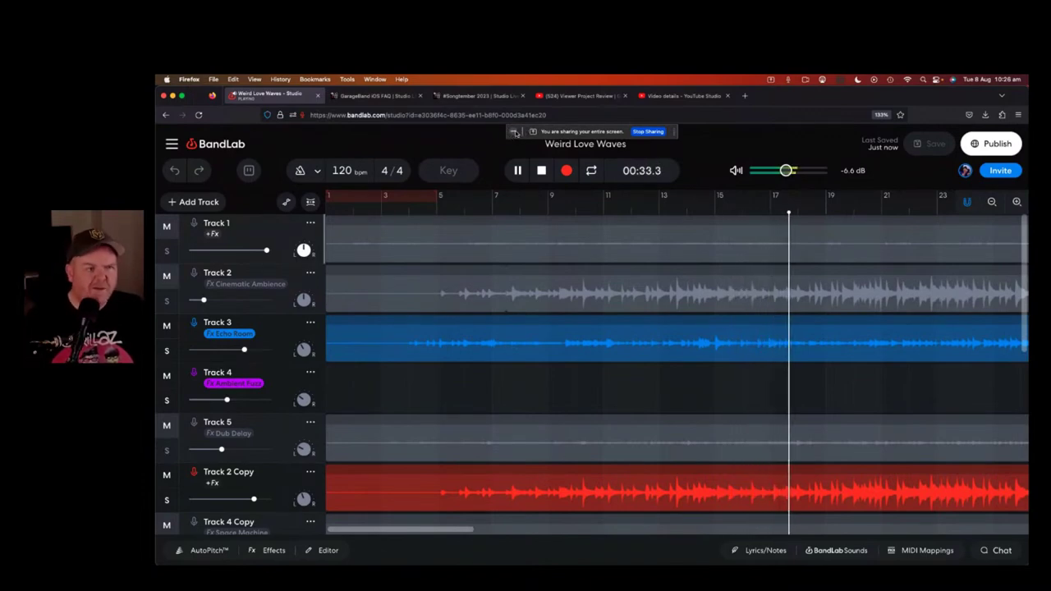
click(514, 132)
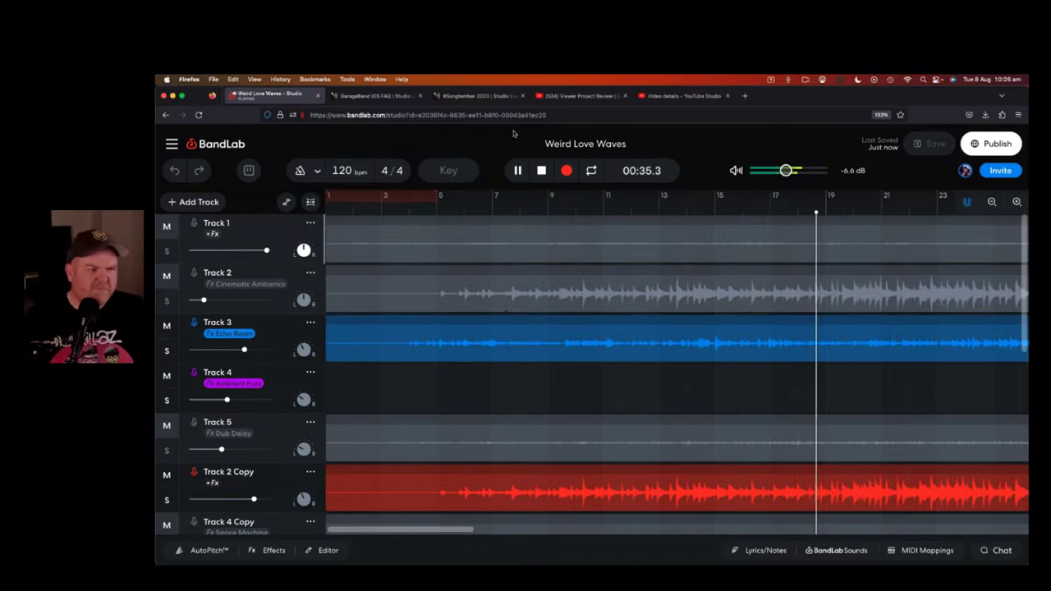
scroll(628, 308, down, 10)
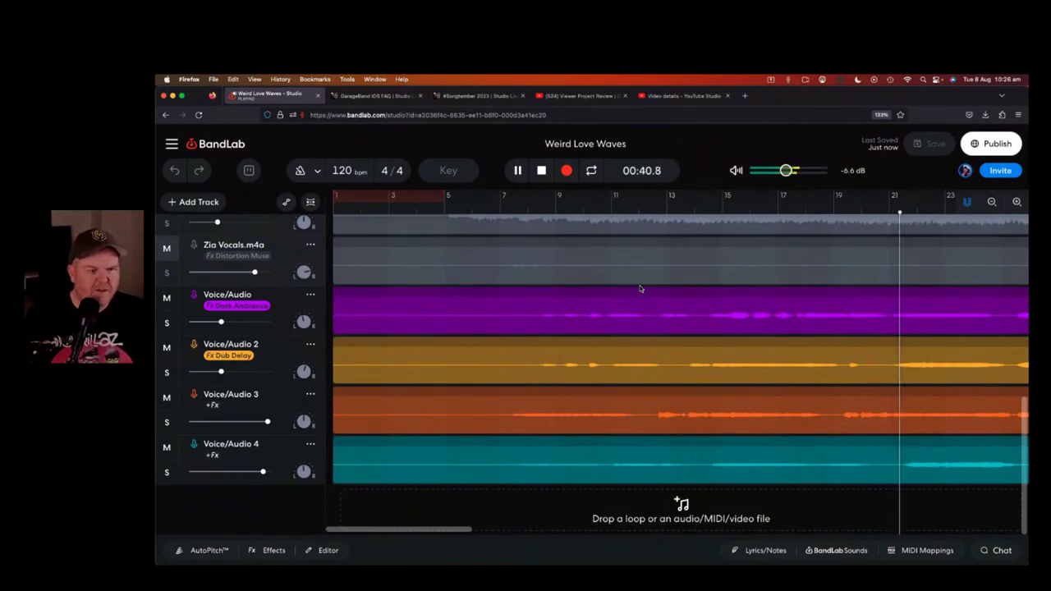
key(space)
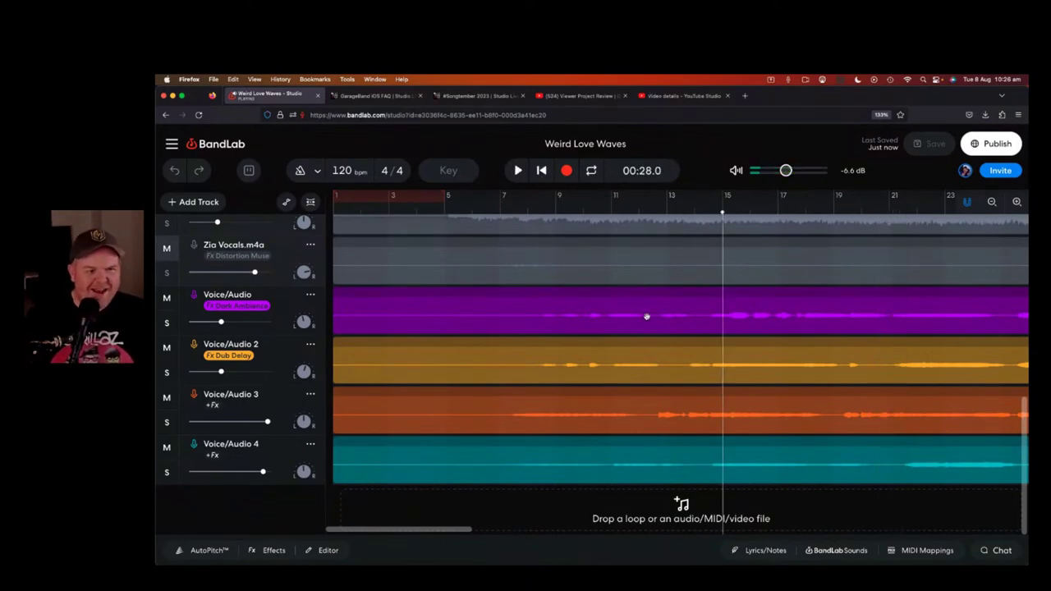
Zoom the timeline out to the whole song and look over the full arrangement of tracks
scroll(646, 321, down, 10)
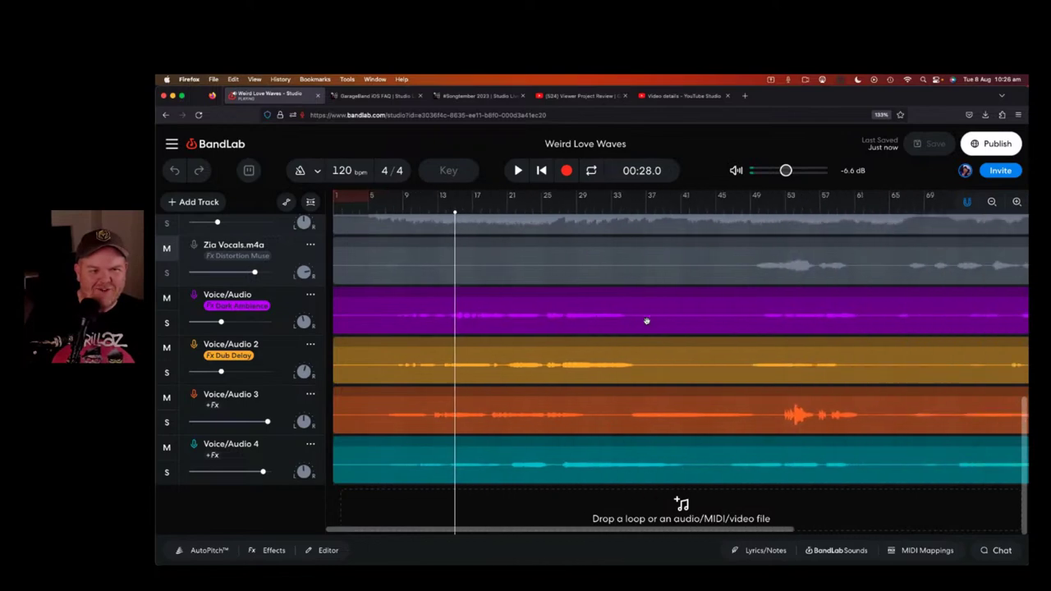
scroll(646, 321, down, 2)
scroll(422, 274, up, 5)
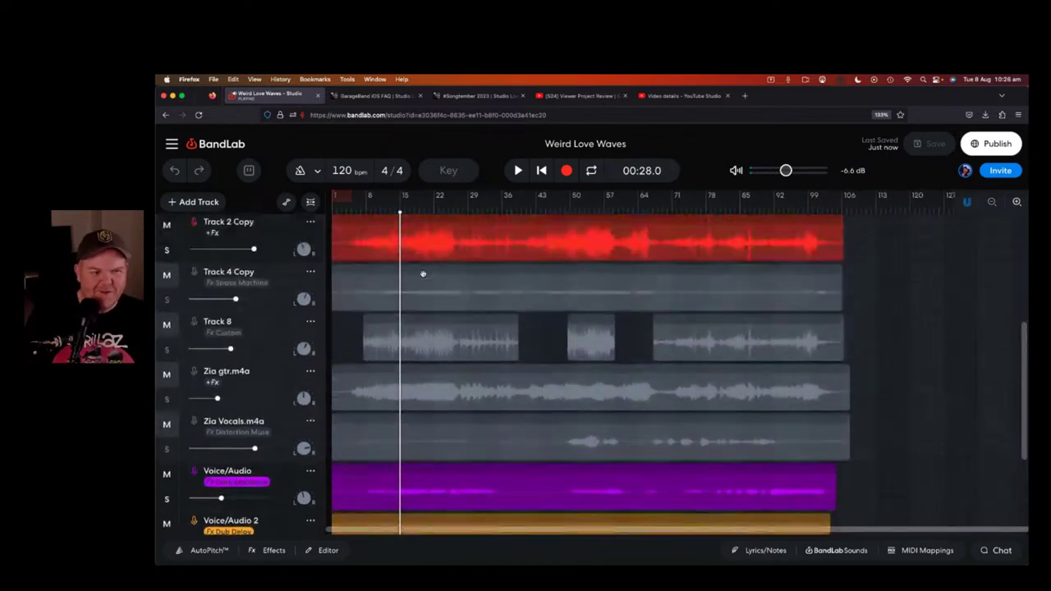
scroll(416, 331, down, 5)
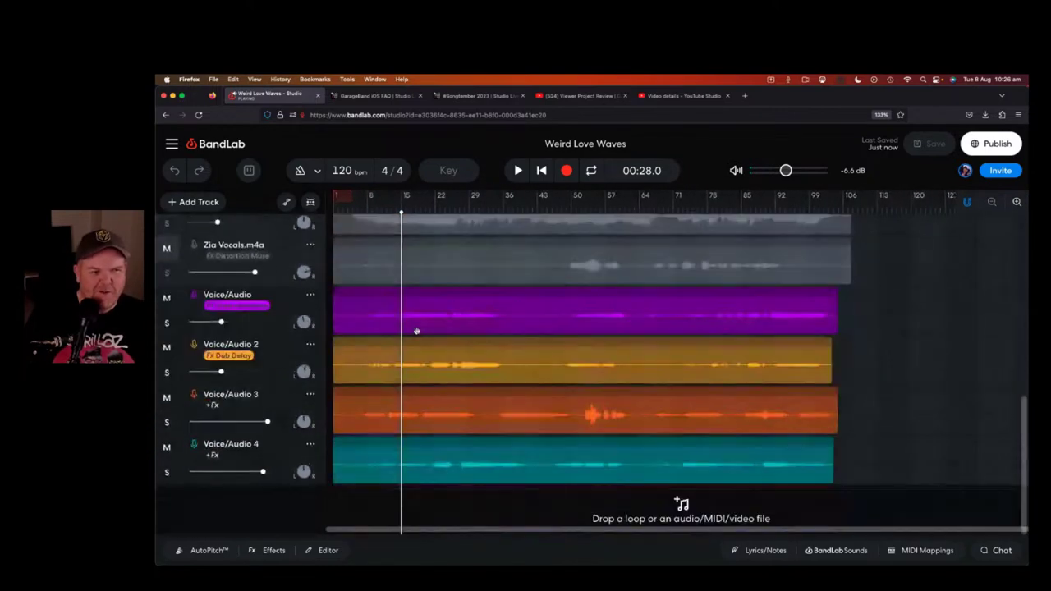
Place the playhead at 04:08 in the empty stretch after the end of the recordings
click(204, 202)
click(936, 371)
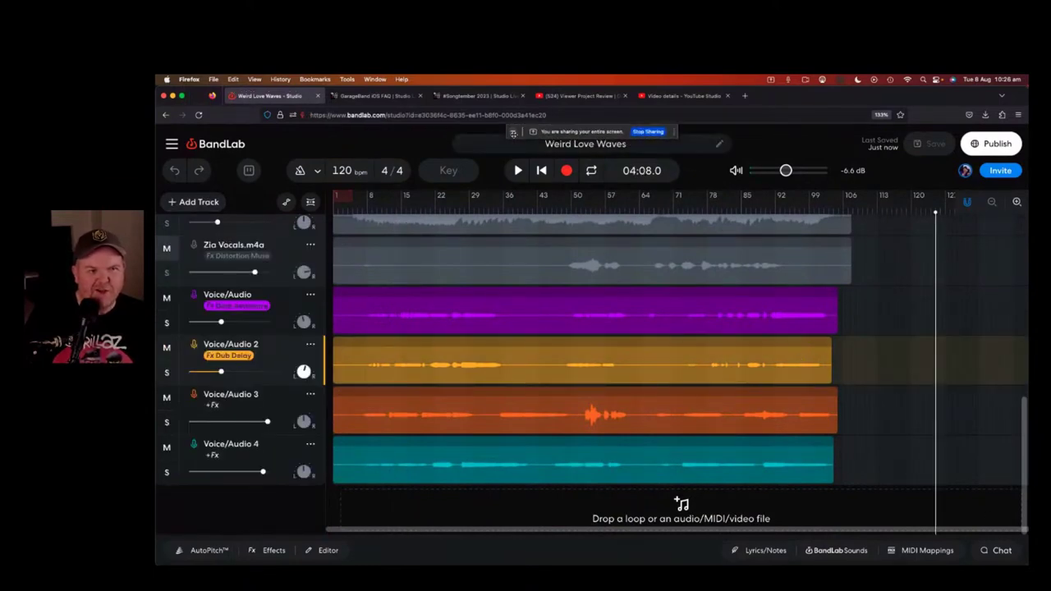
click(511, 132)
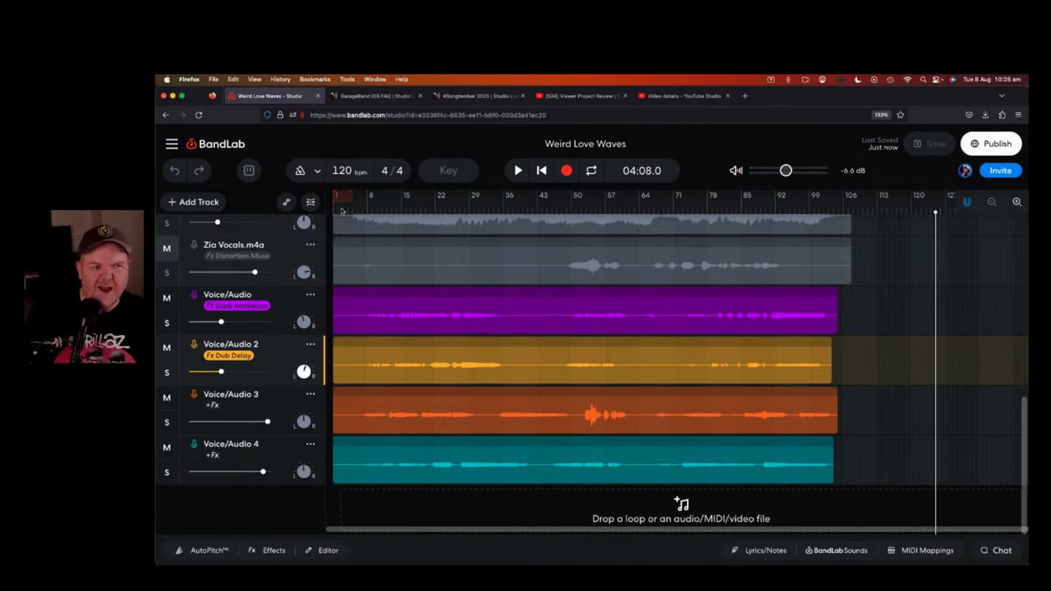
click(224, 144)
mouse_move(209, 166)
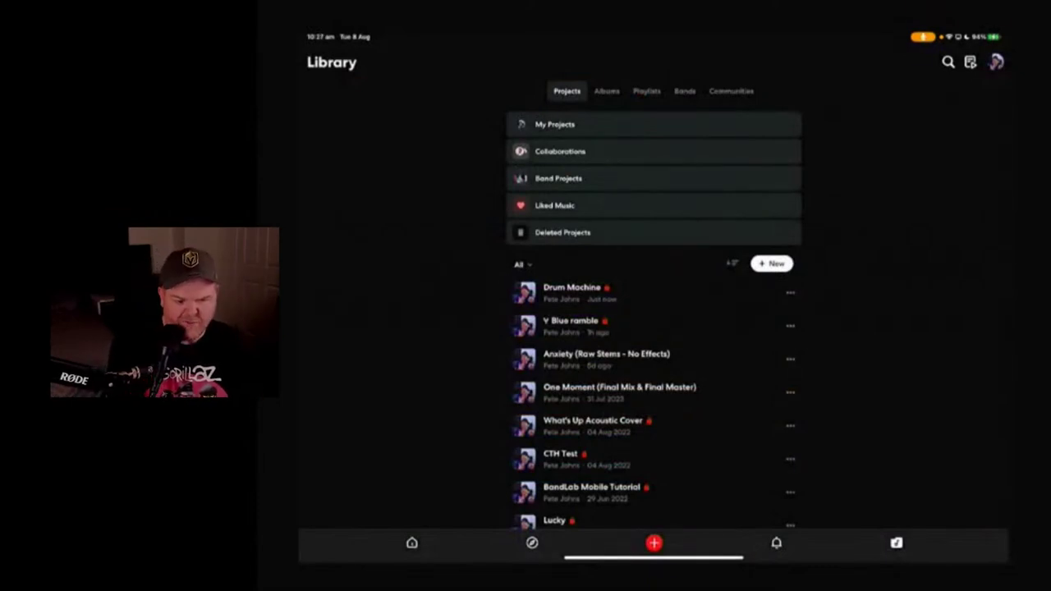
Switch to the BandLab iPad app, open Explore and look through its trending videos, featured tracks, playlists and hashtag sections
click(532, 543)
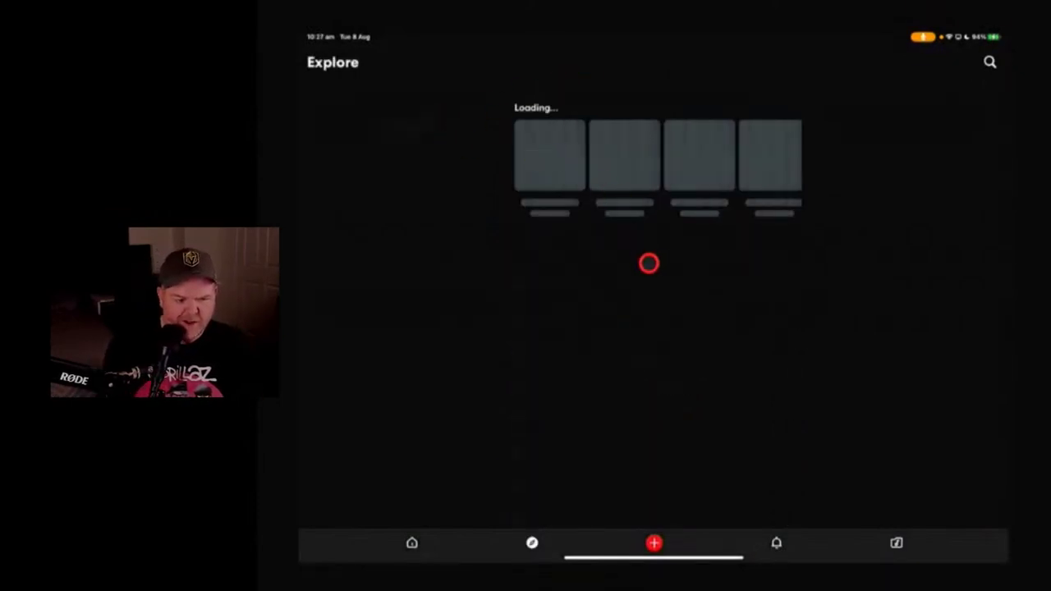
scroll(745, 268, down, 6)
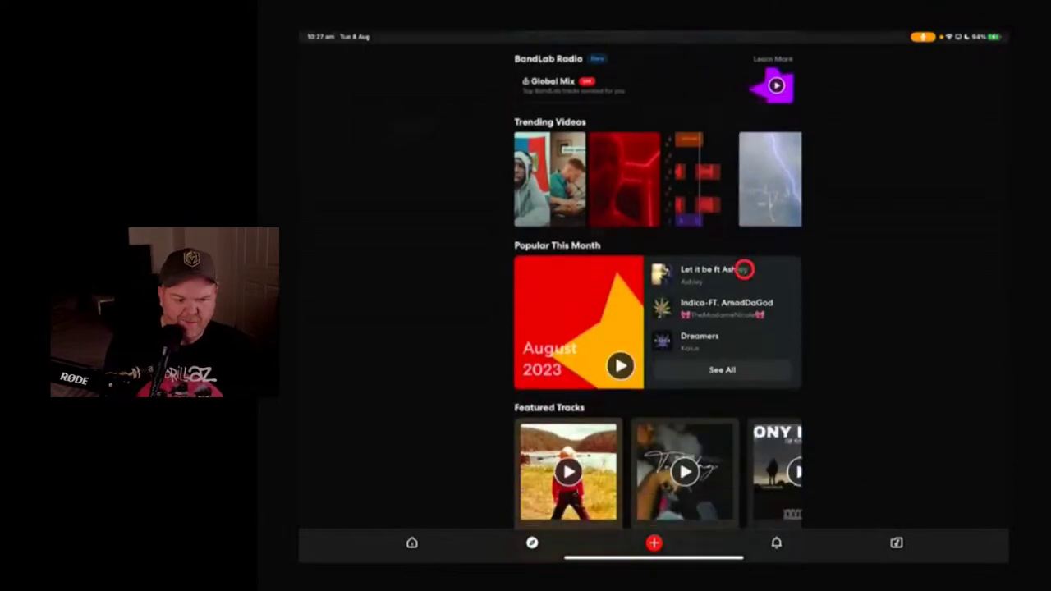
scroll(743, 269, down, 10)
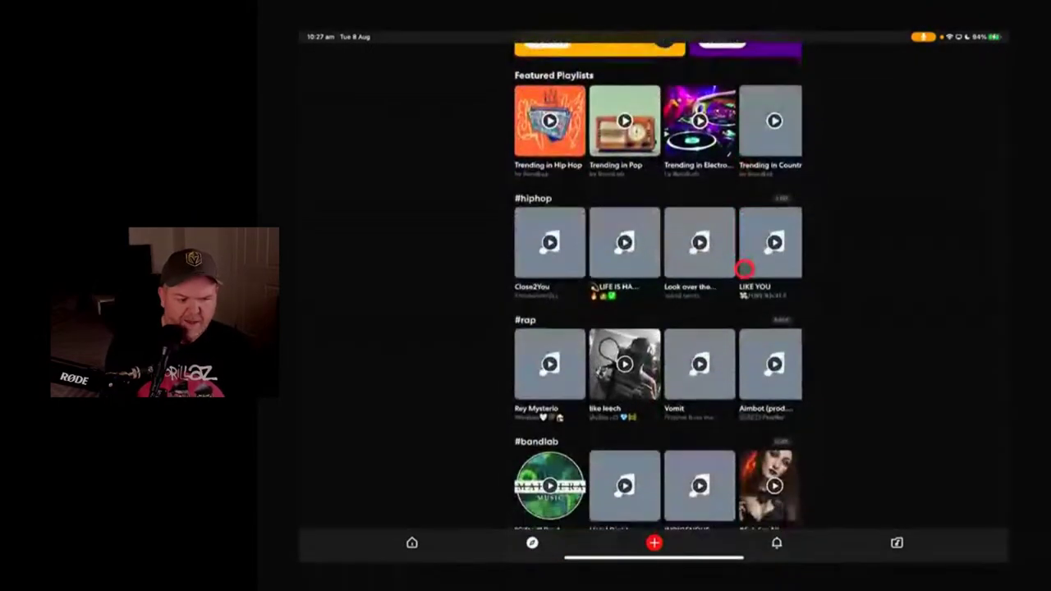
Look through the #hiphop, #rap, #bandlab and #new sections of Explore and return to the start of the page
scroll(744, 269, down, 1)
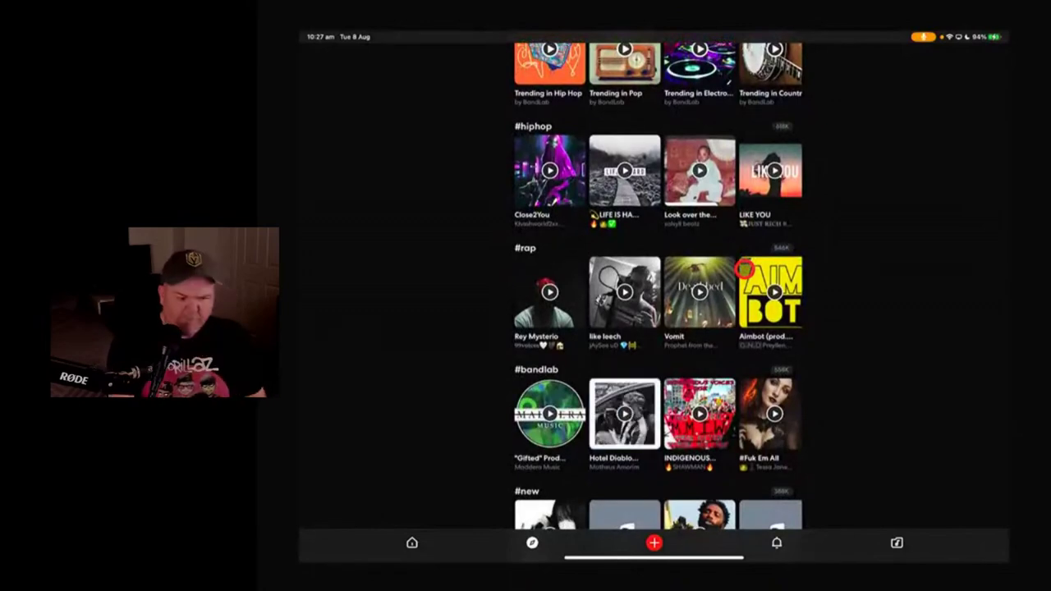
scroll(744, 269, down, 2)
scroll(744, 270, up, 10)
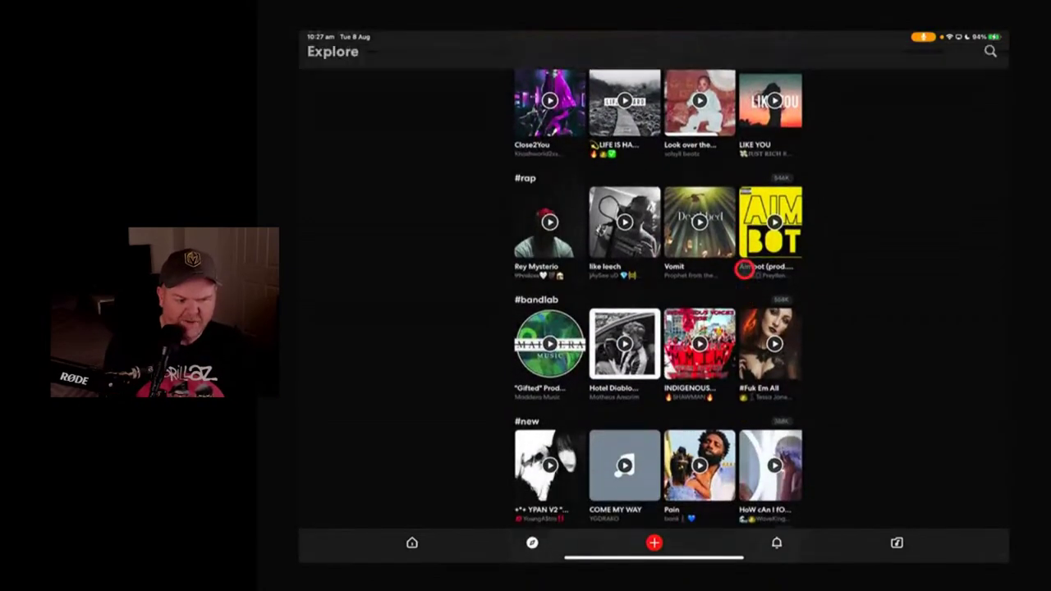
scroll(743, 270, up, 10)
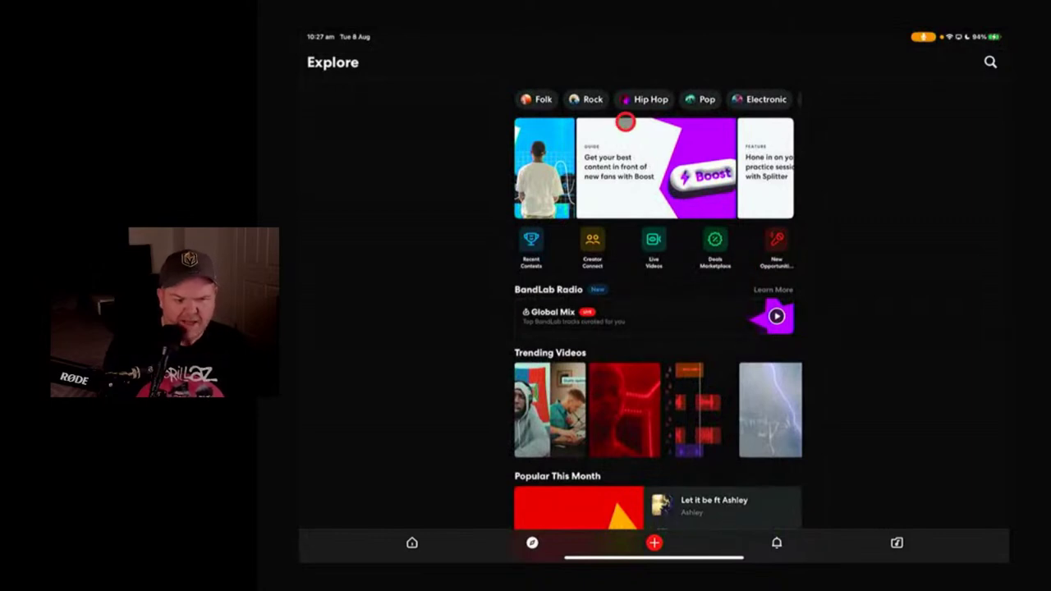
Open the Rock genre from Explore, listen briefly to the track "machine gun" and pause it
click(579, 97)
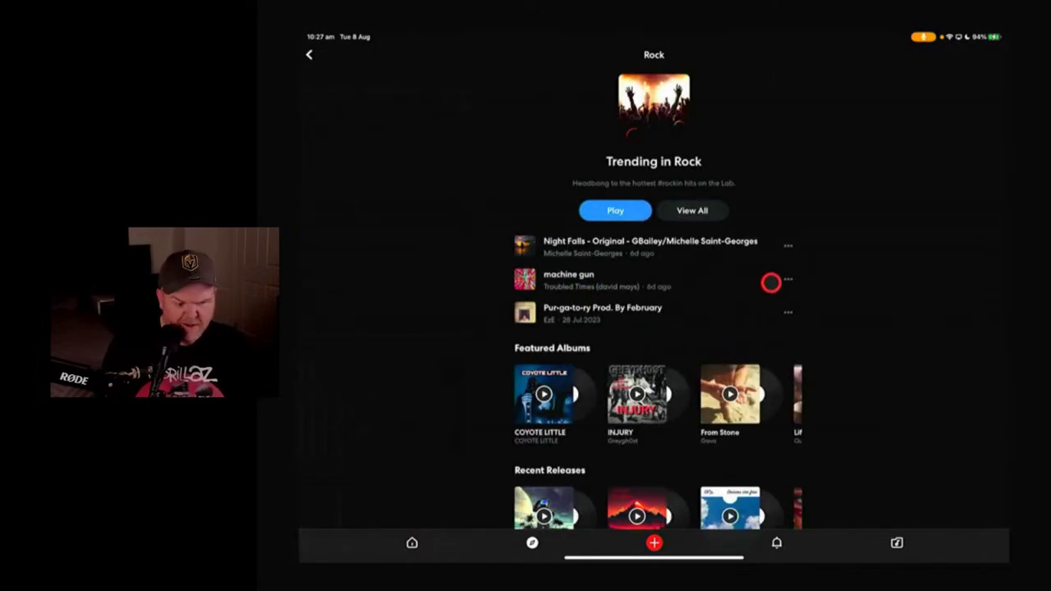
click(623, 278)
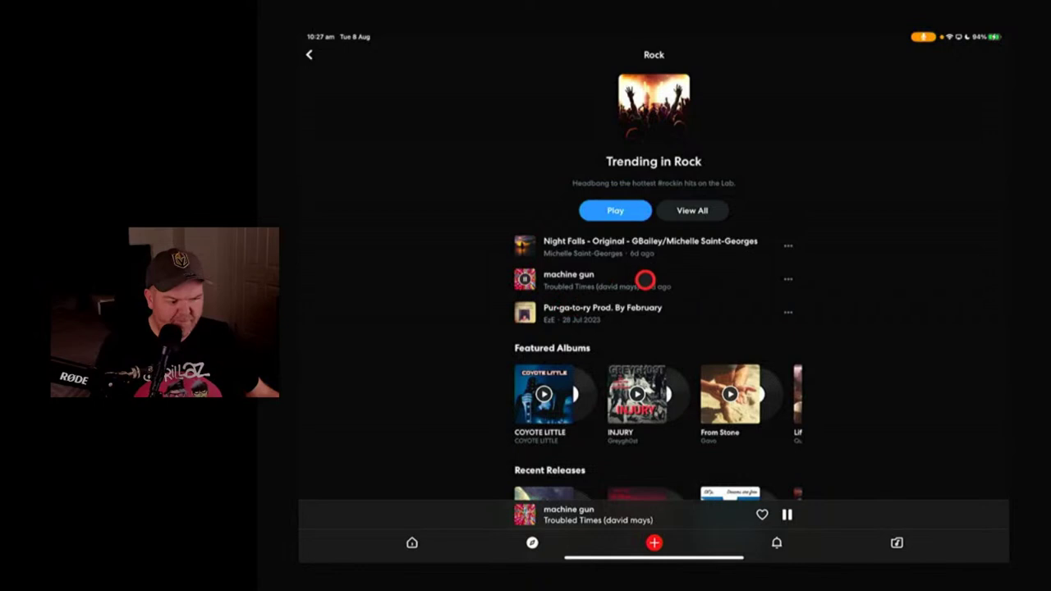
click(786, 512)
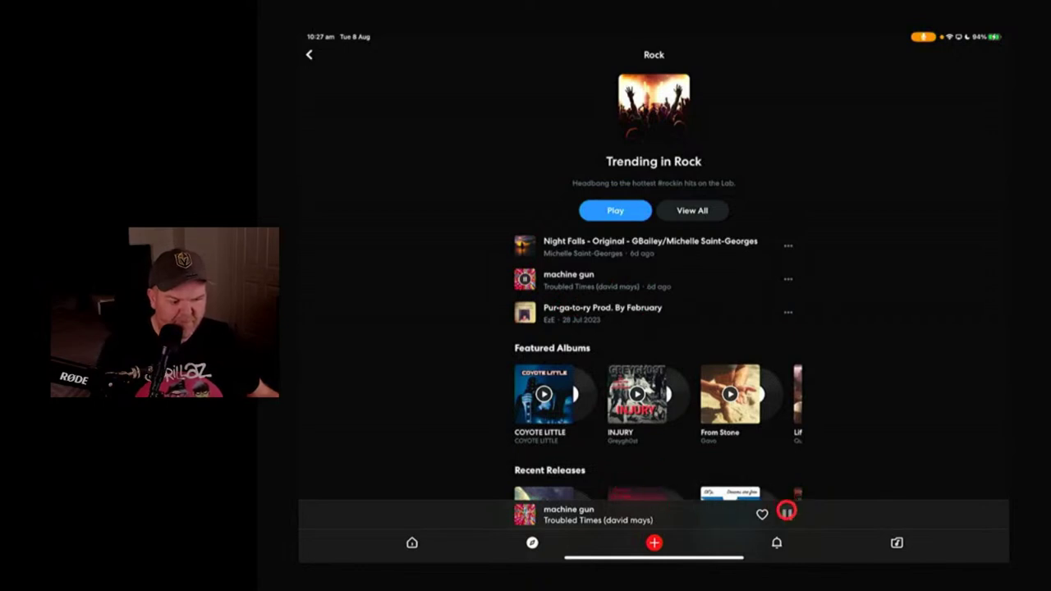
Check the options for "machine gun" and "Pur-ga-to-ry", look over the Rock albums and releases, and return to Explore
click(787, 279)
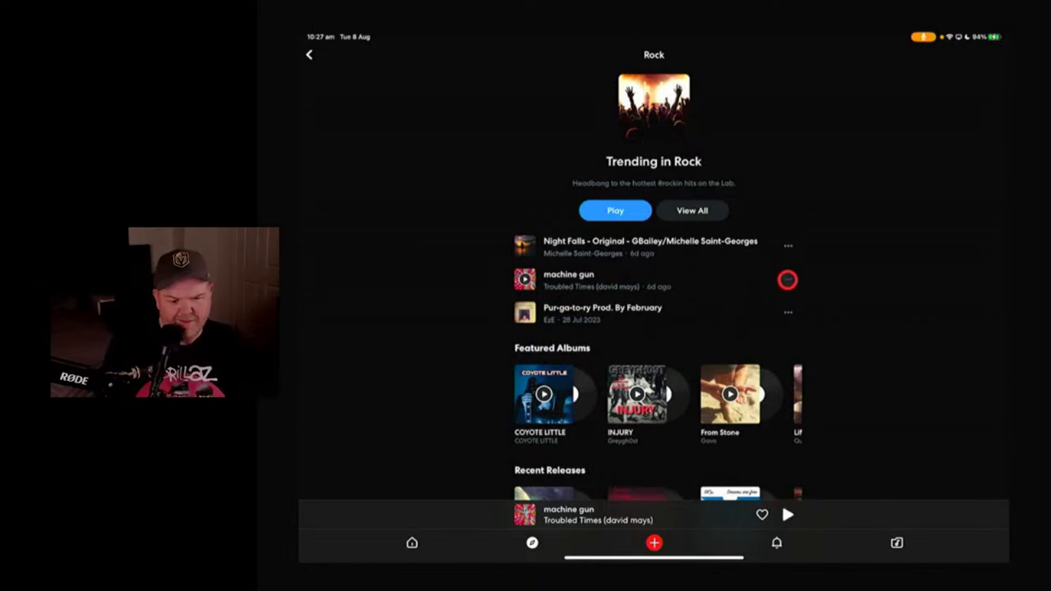
click(849, 282)
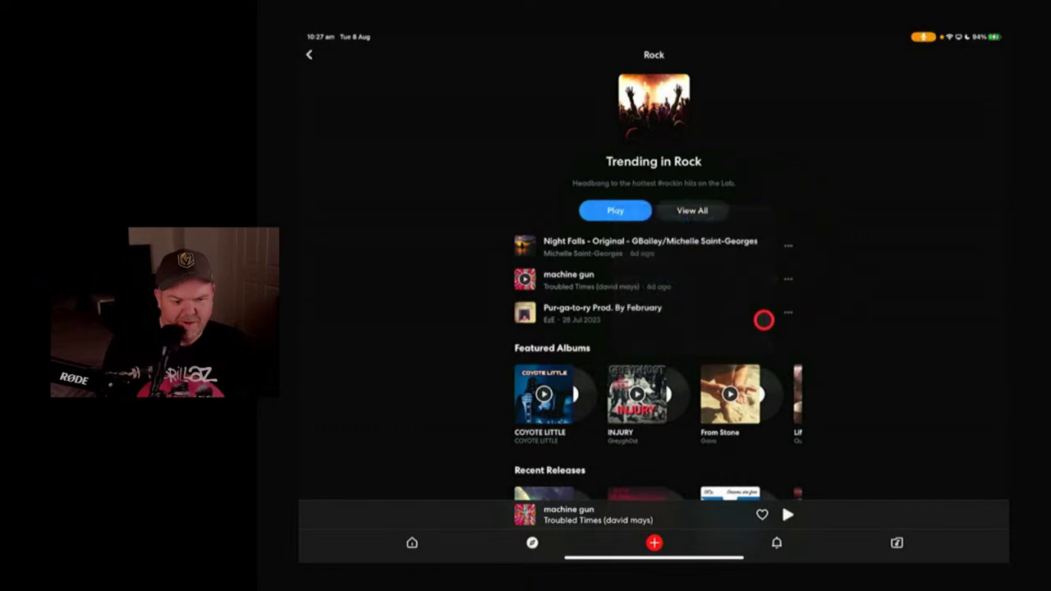
click(788, 313)
click(854, 313)
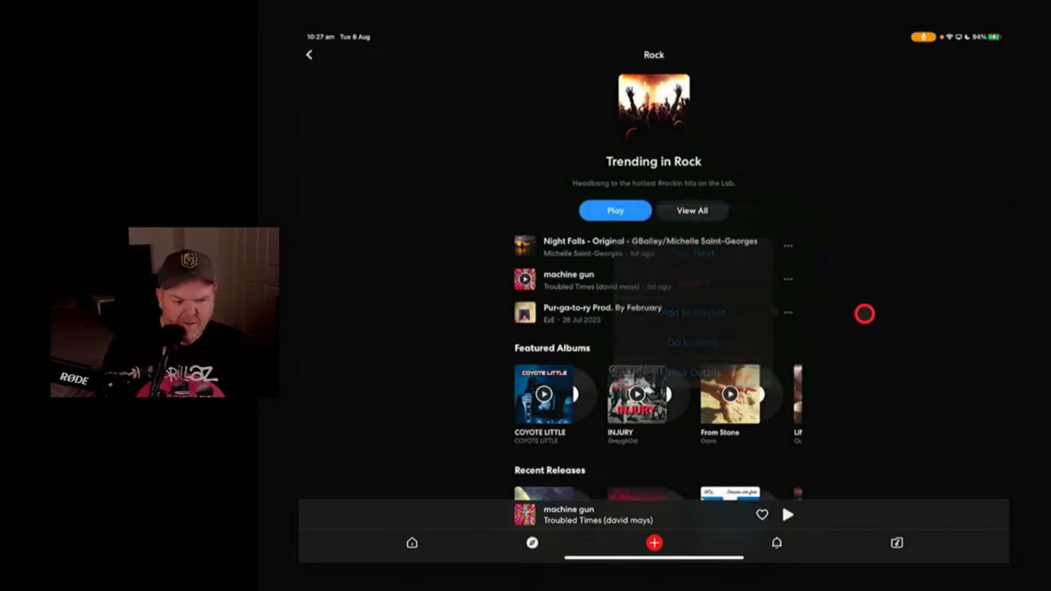
scroll(624, 212, down, 2)
scroll(625, 211, down, 2)
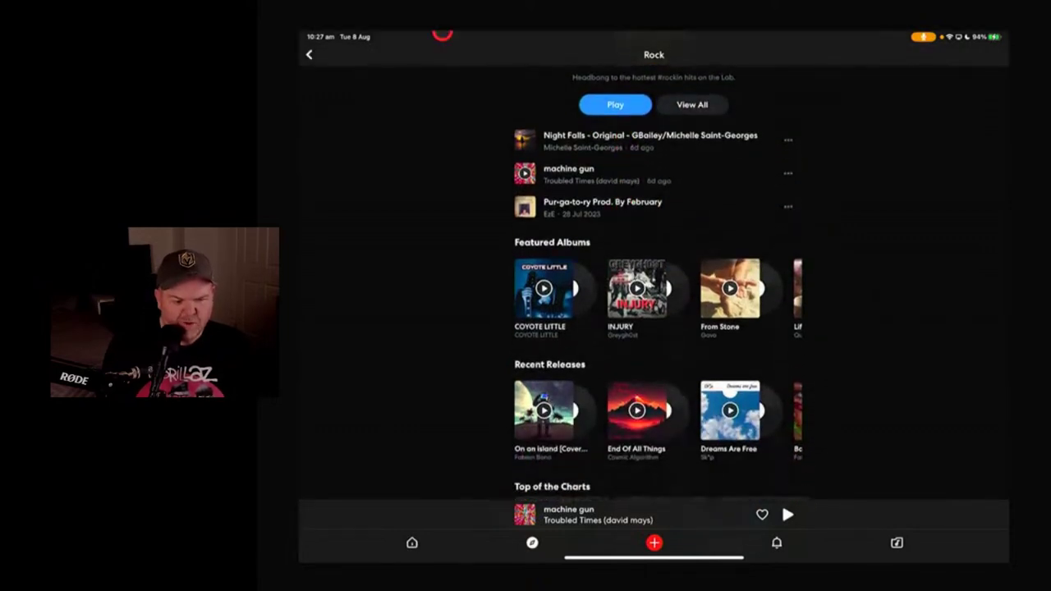
click(306, 54)
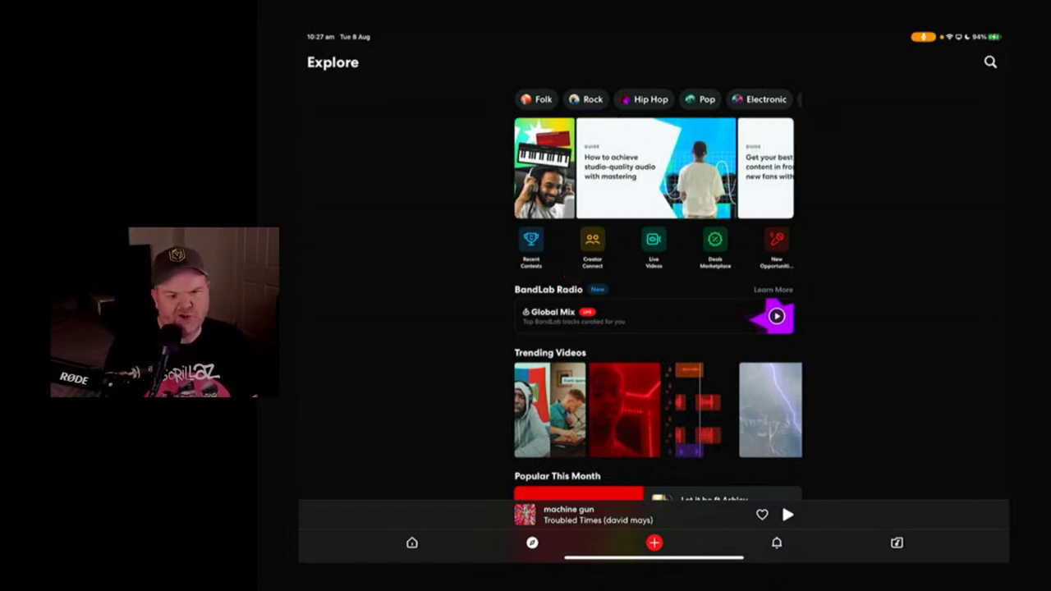
Search BandLab for the folk artist by full name and open the matching user's profile
click(990, 62)
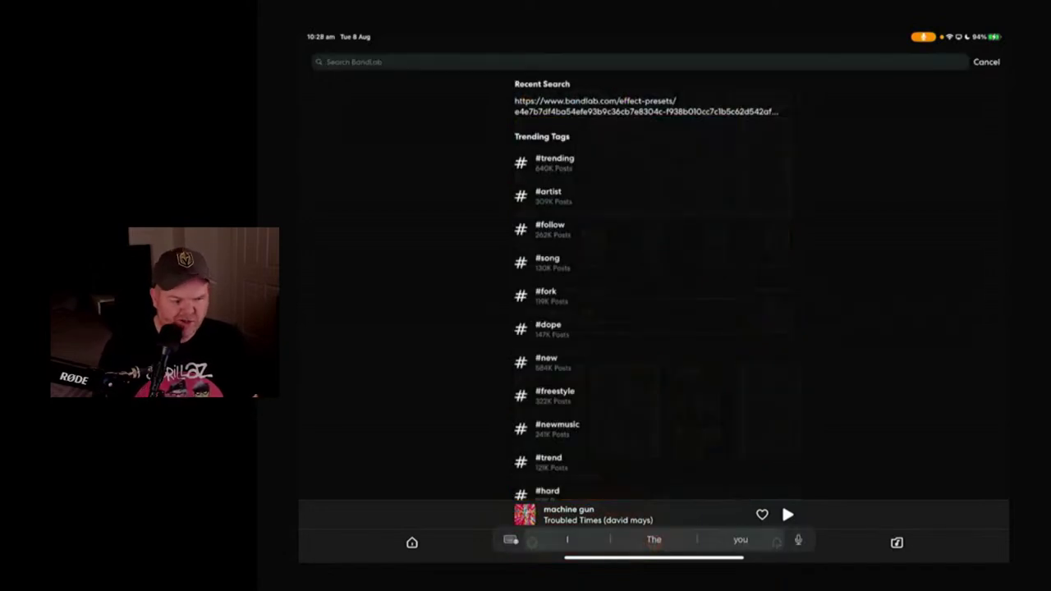
text(savage joe)
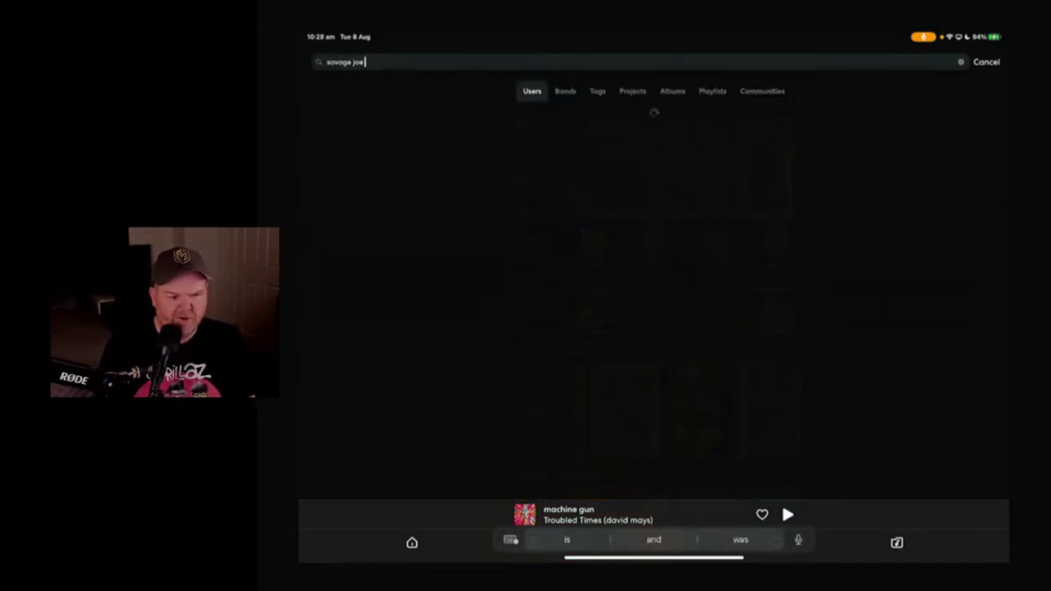
text( wilson)
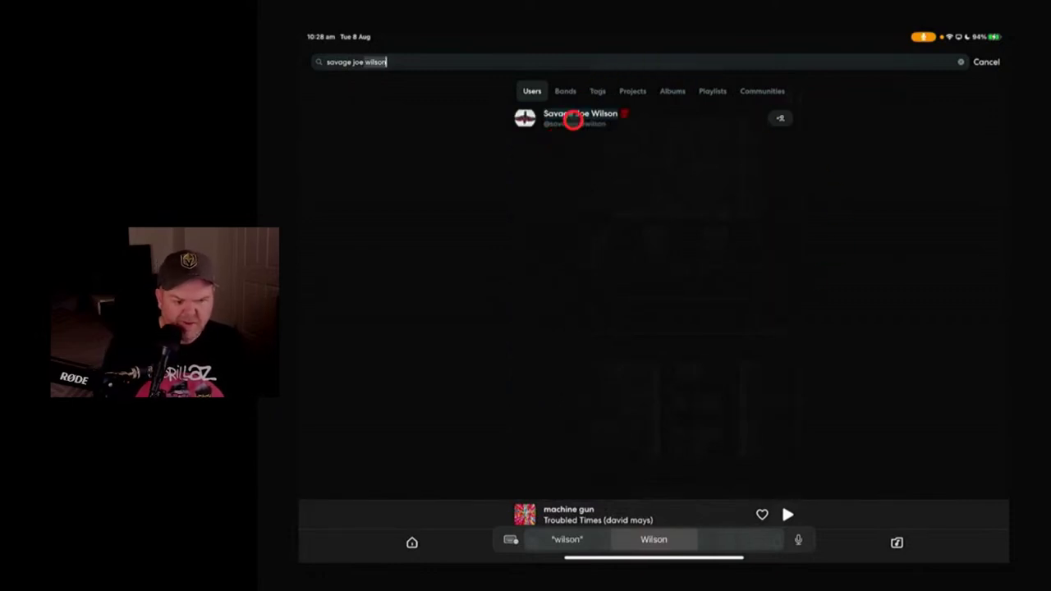
click(573, 119)
Look through the artist's profile details, pinned post and recent posts down to the track "Outside the window"
drag(774, 188, 738, 149)
scroll(737, 149, down, 5)
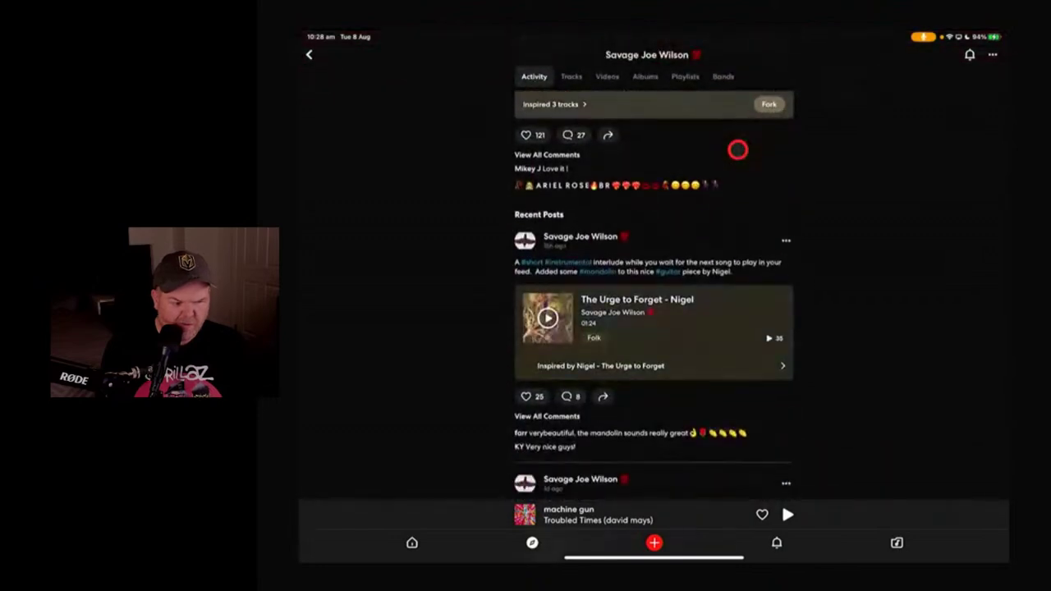
scroll(737, 148, up, 8)
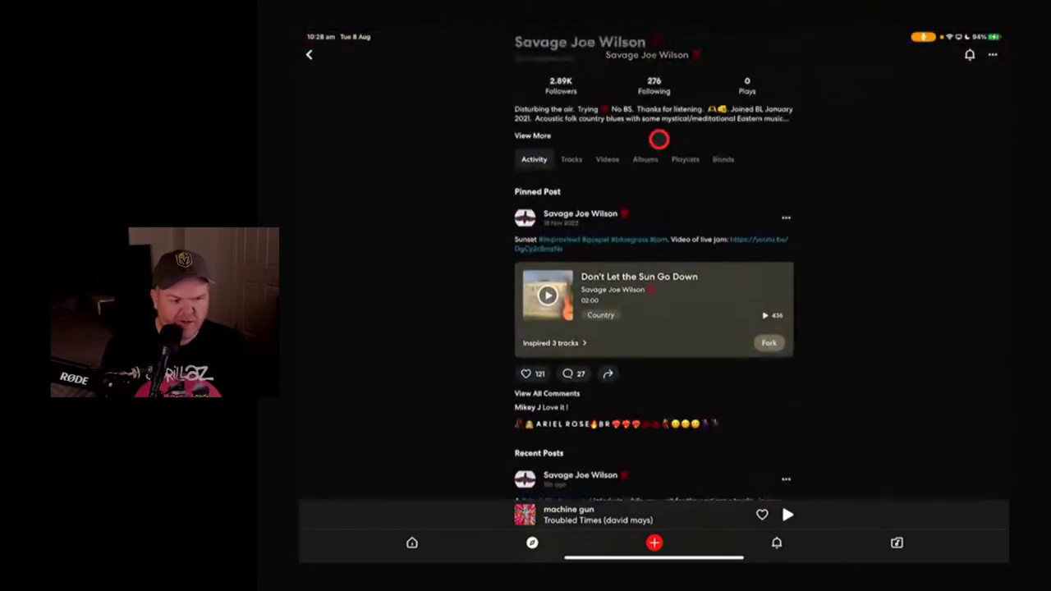
scroll(659, 140, down, 8)
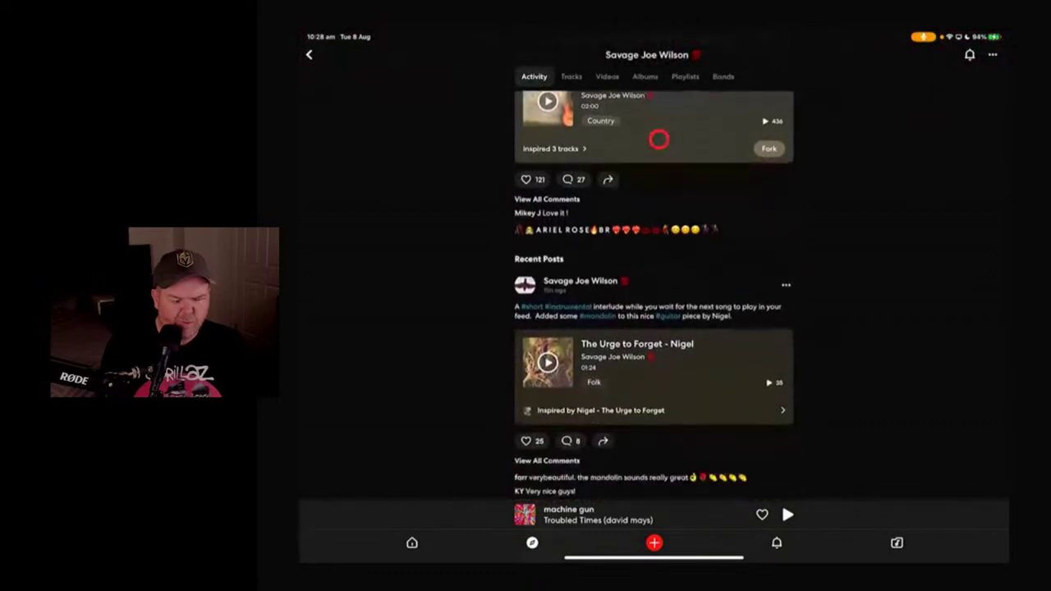
scroll(659, 140, down, 10)
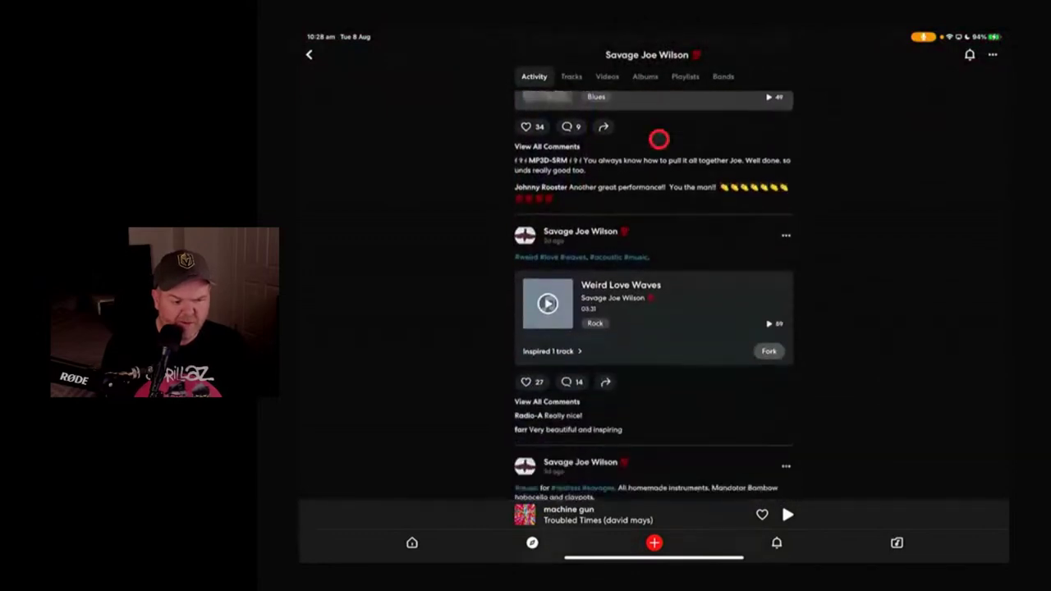
scroll(659, 139, down, 3)
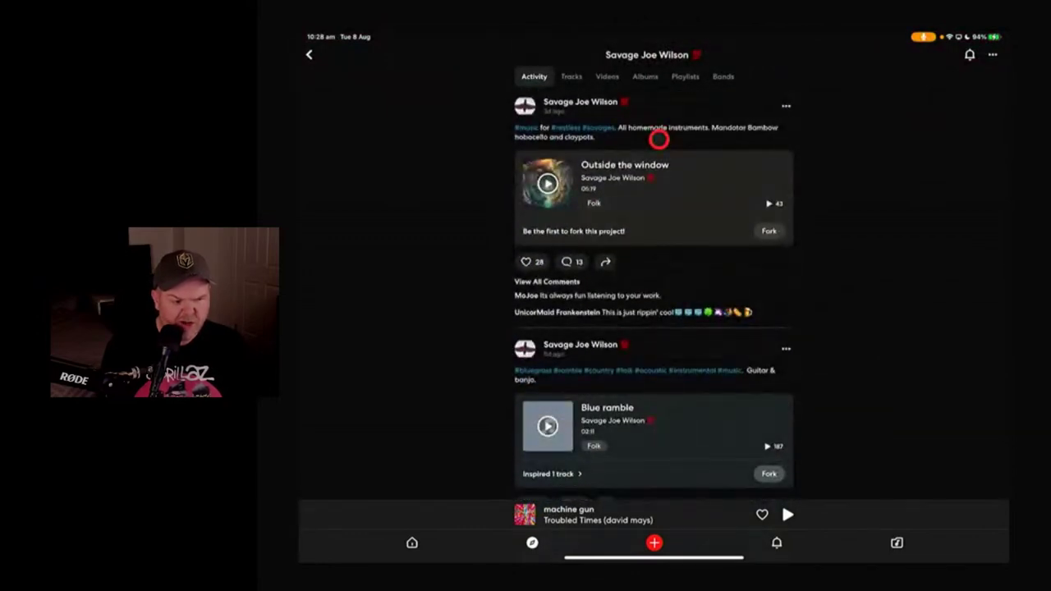
Fork "Outside the window" into the Studio, look over its four voice tracks to the end of the song, and exit the Studio
click(770, 232)
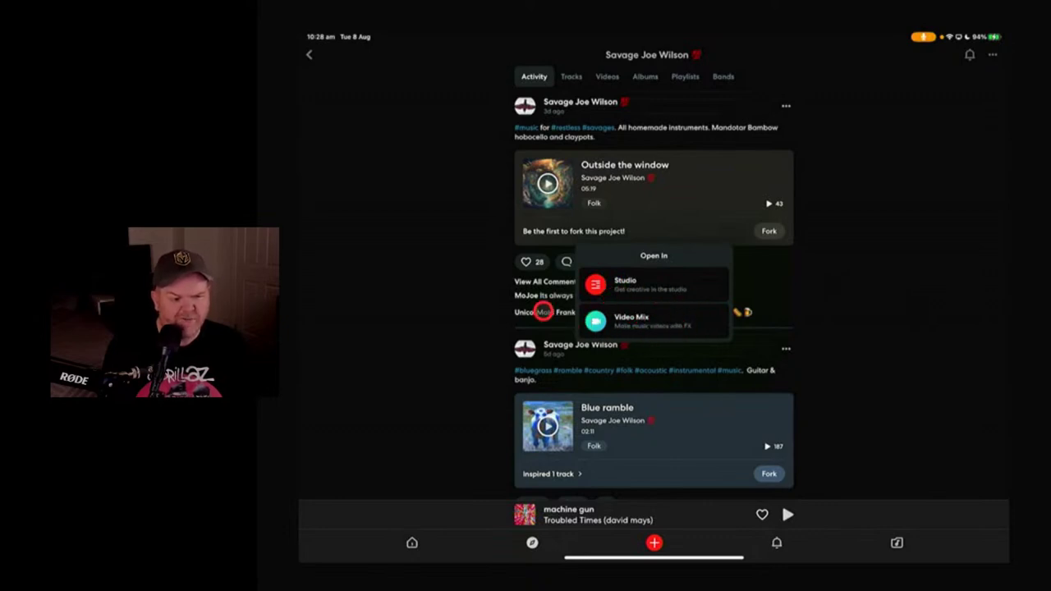
click(599, 285)
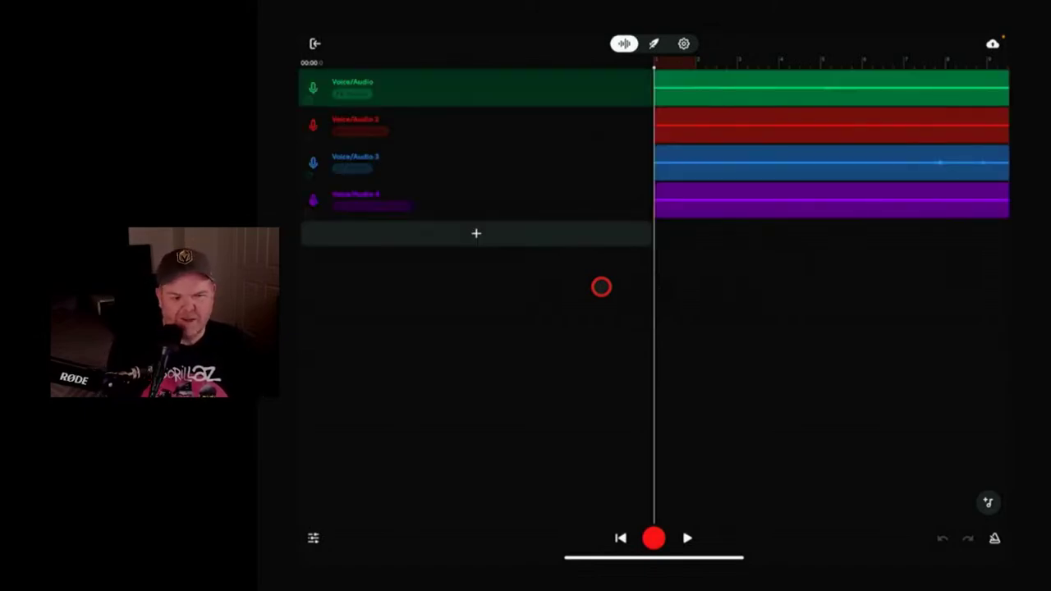
drag(601, 286, 525, 287)
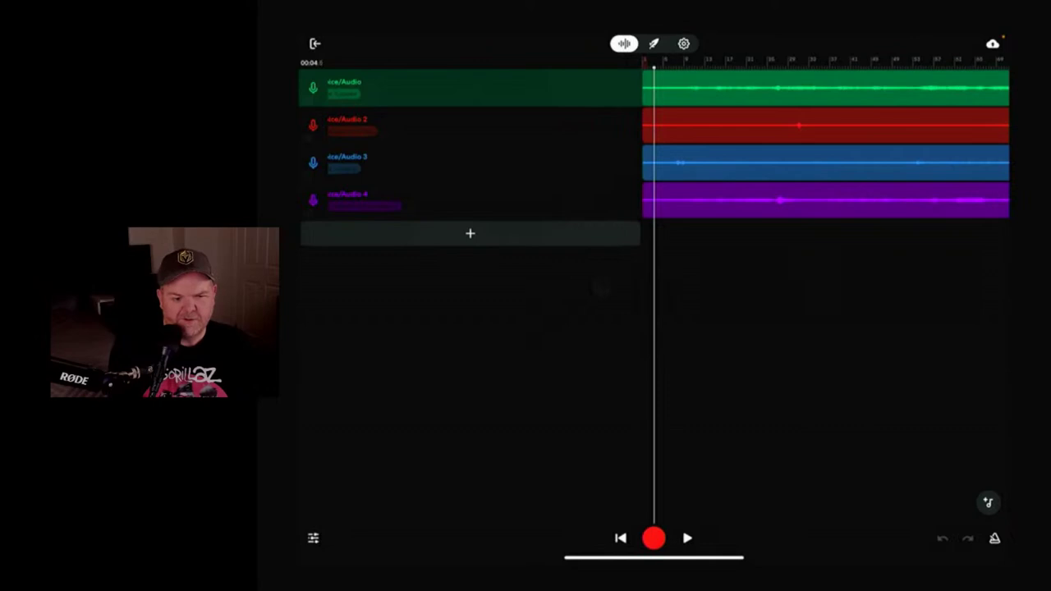
scroll(653, 144, right, 10)
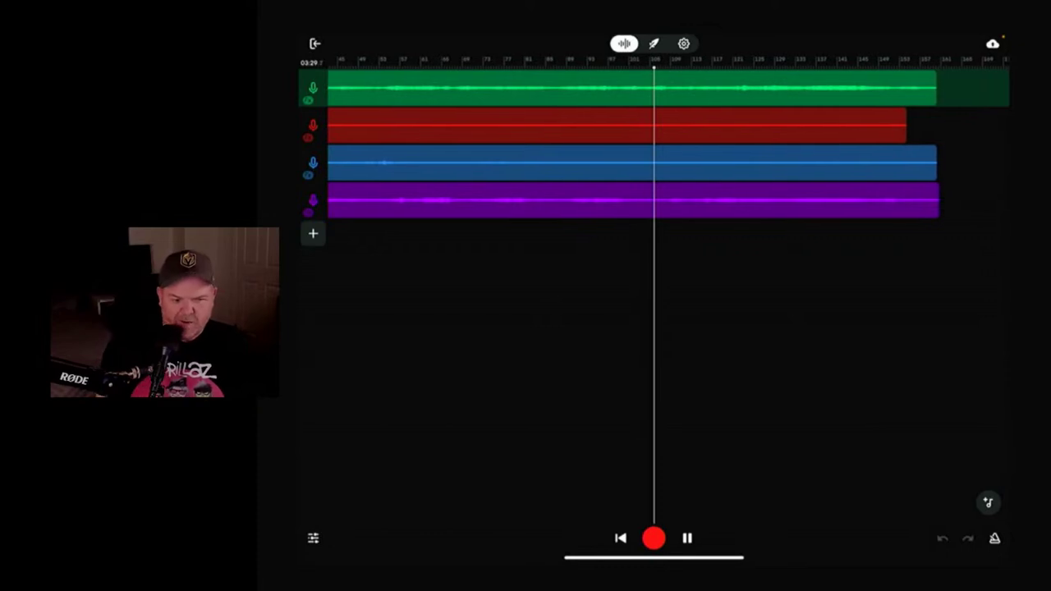
click(314, 42)
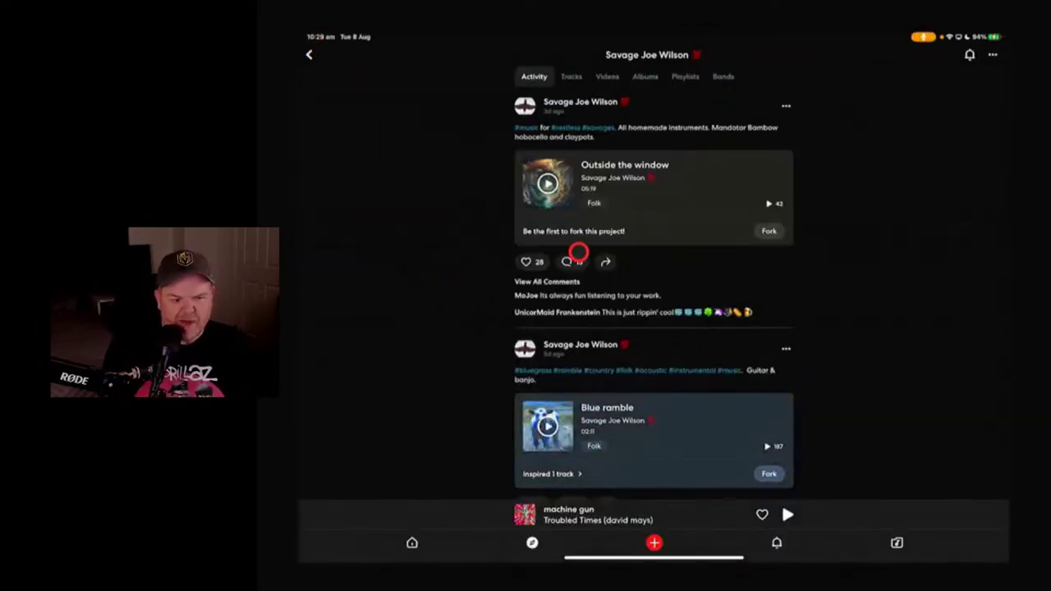
Leave the artist's profile and the user search, and view the Trending posts in the Feed
click(313, 52)
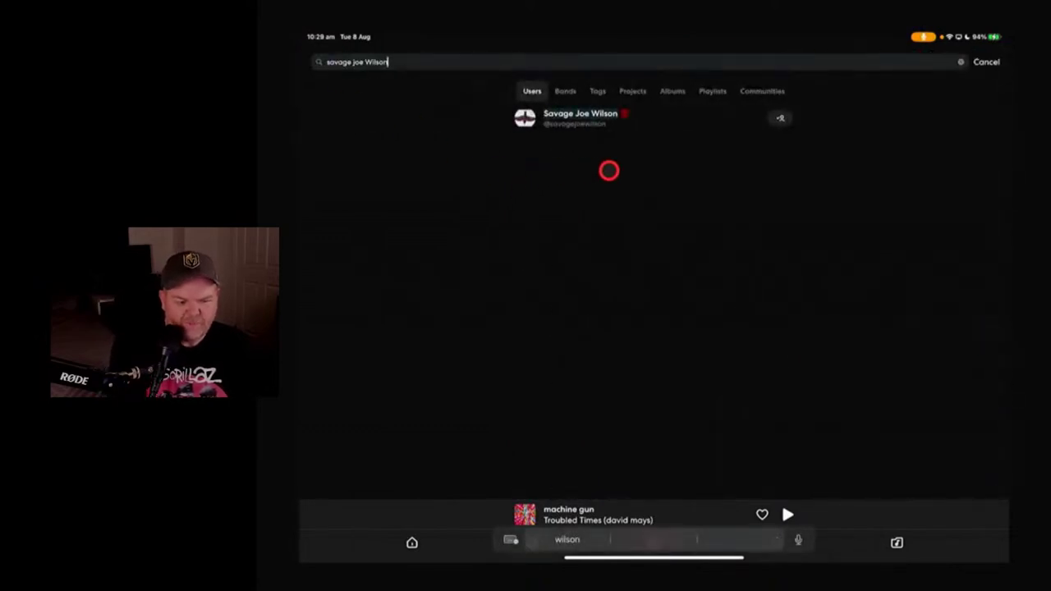
key(Escape)
scroll(608, 170, down, 1)
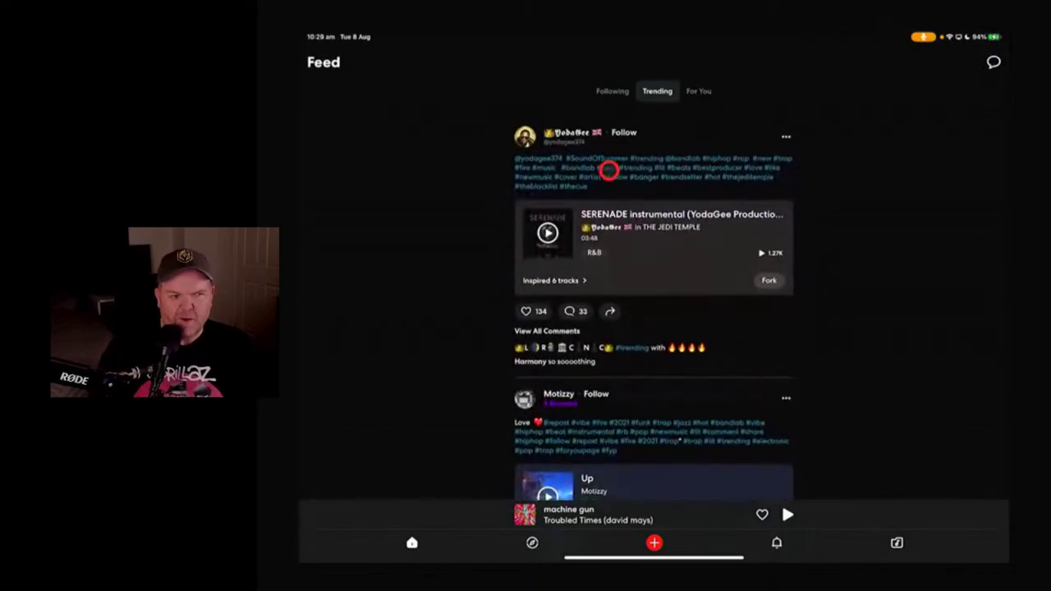